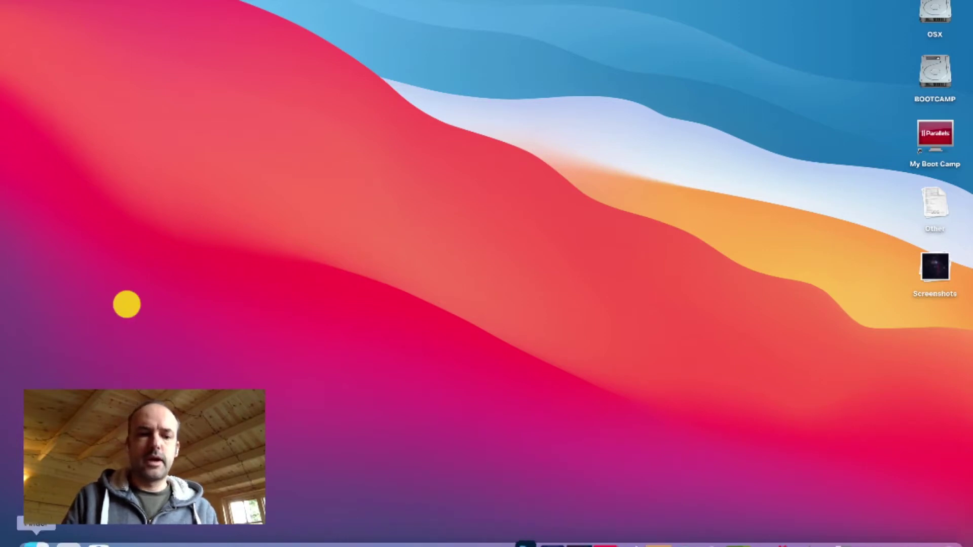
Step: Browse in Finder to the Deep Sky folder within Astrophotography, collapse Data Aquisition and expand the Data Capture folder
click(39, 536)
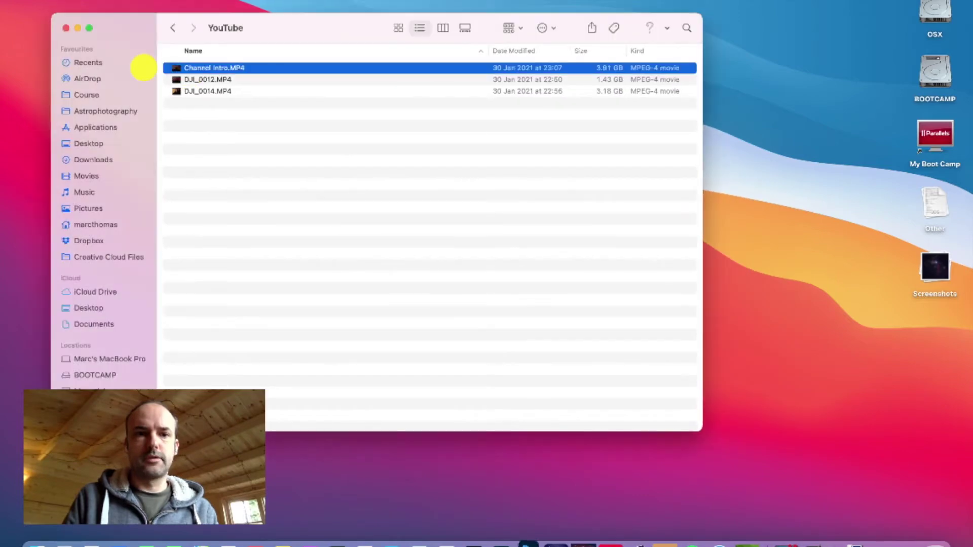
click(101, 111)
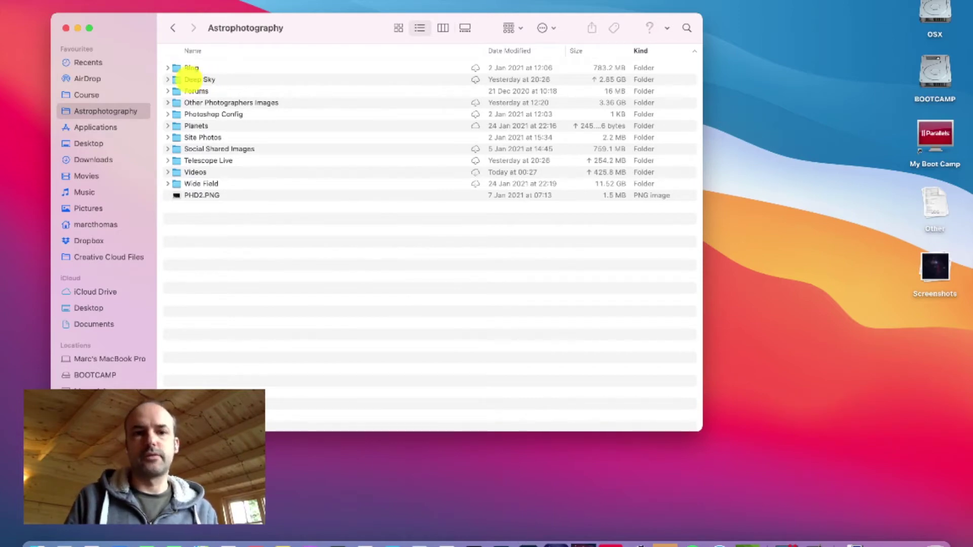
click(192, 80)
double_click(192, 79)
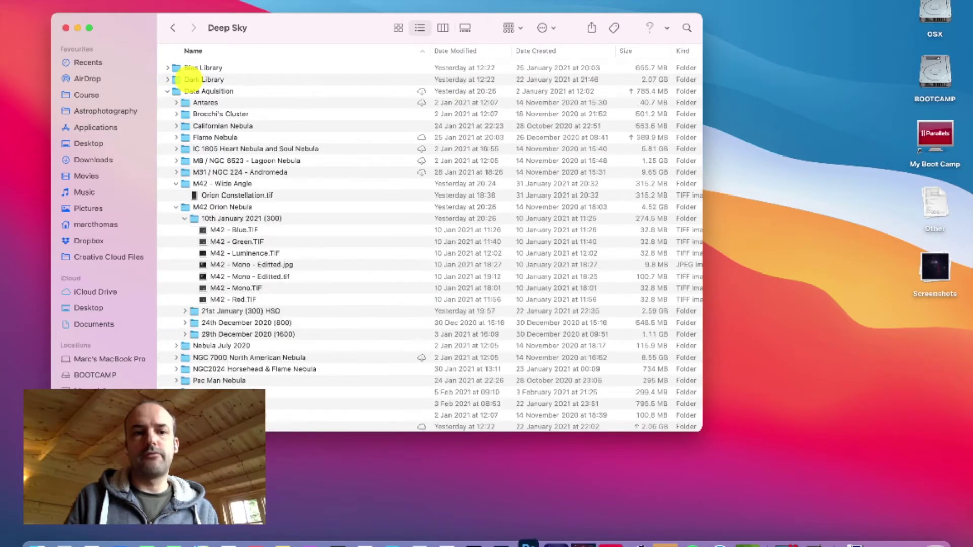
key(Left)
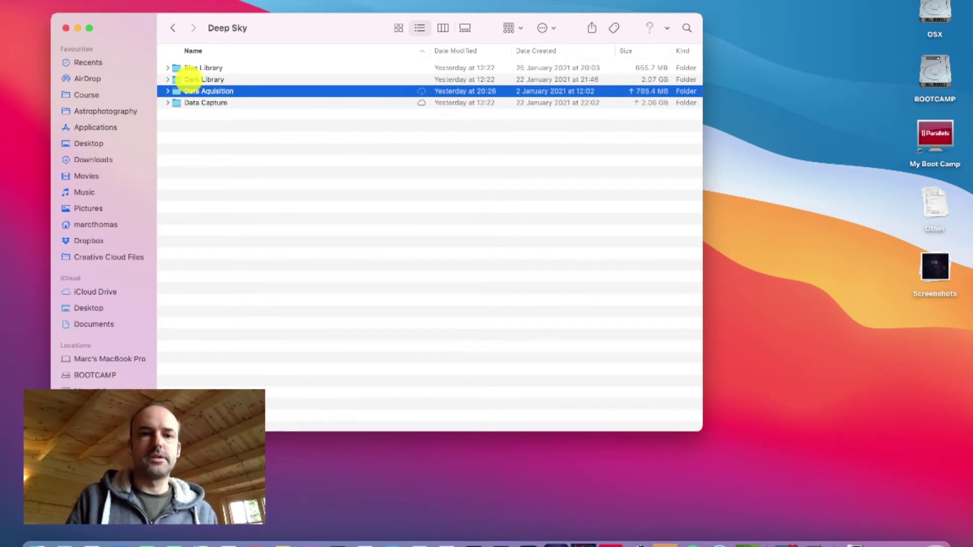
key(Down)
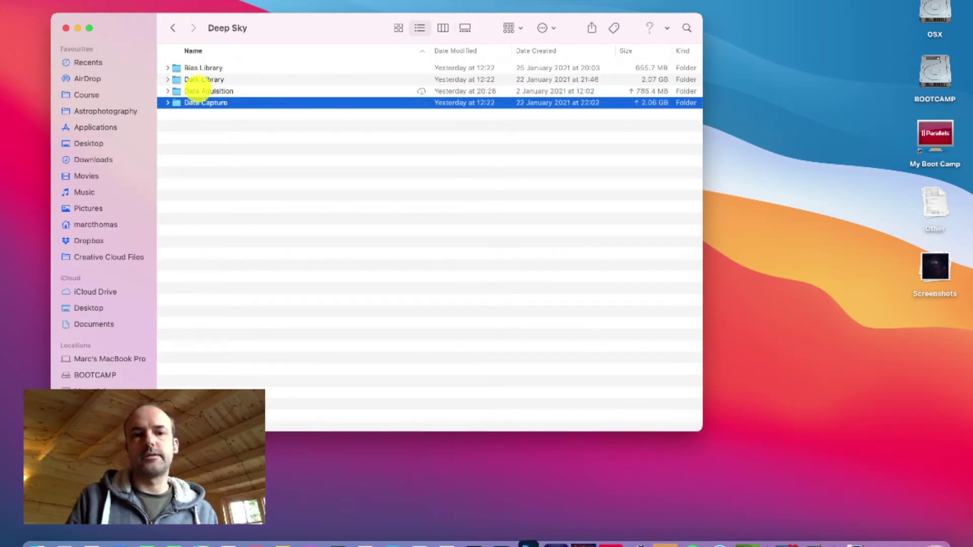
click(167, 103)
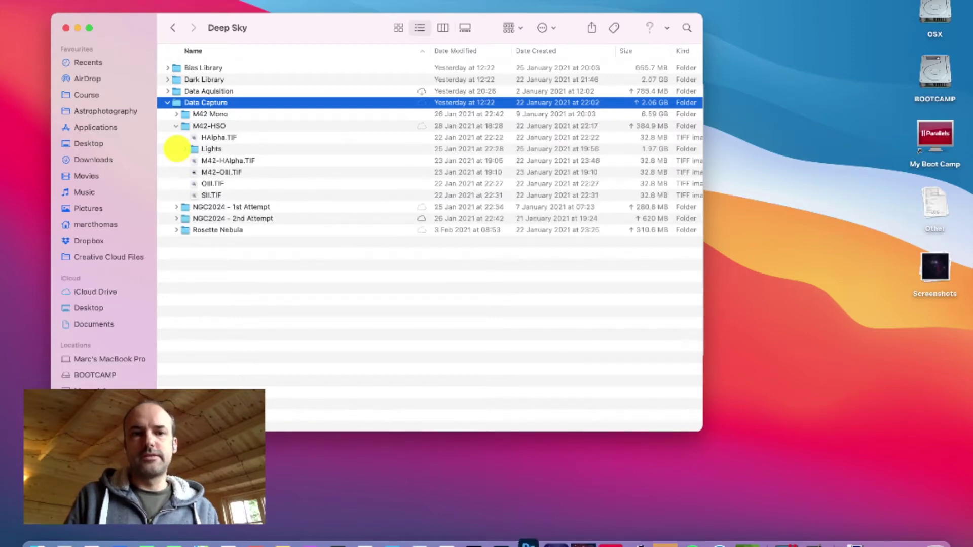
Step: Open HAlpha.TIF, OIII.TIF and SII.TIF from the M42-HSO folder together in Adobe Photoshop 2021
click(215, 137)
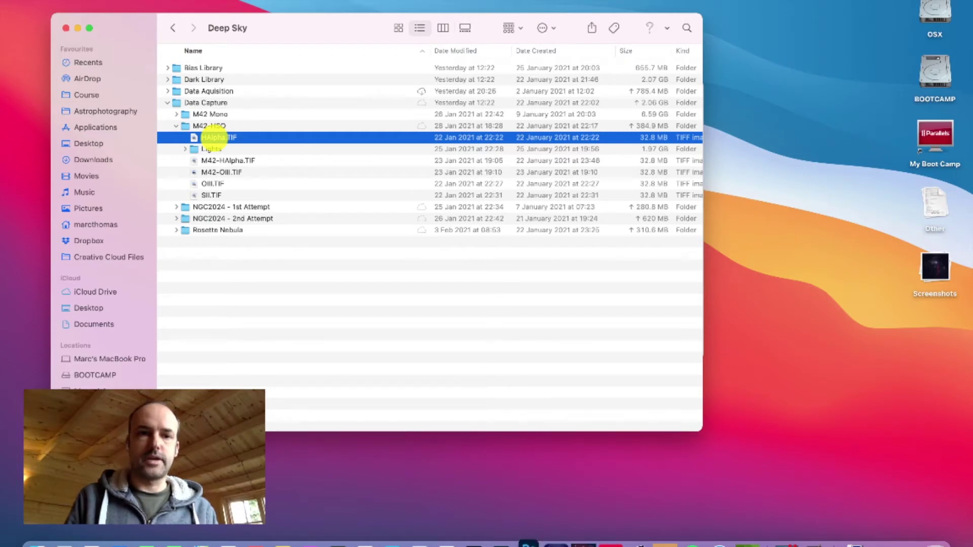
super+click(213, 183)
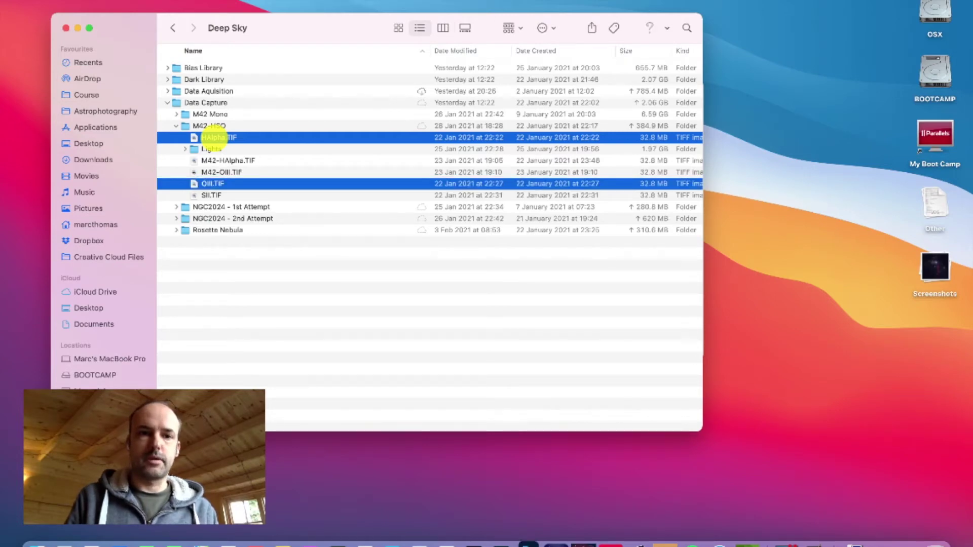
super+click(212, 195)
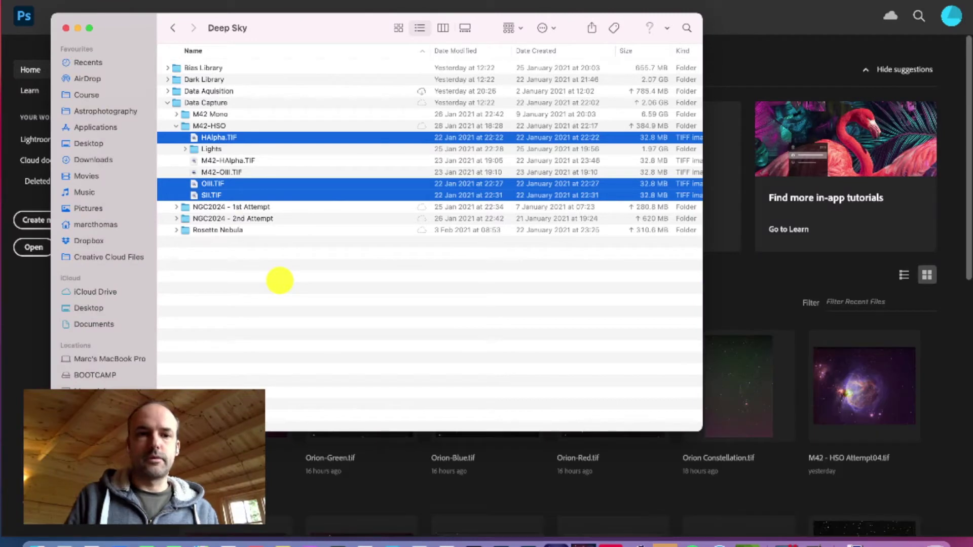
drag(219, 135, 217, 139)
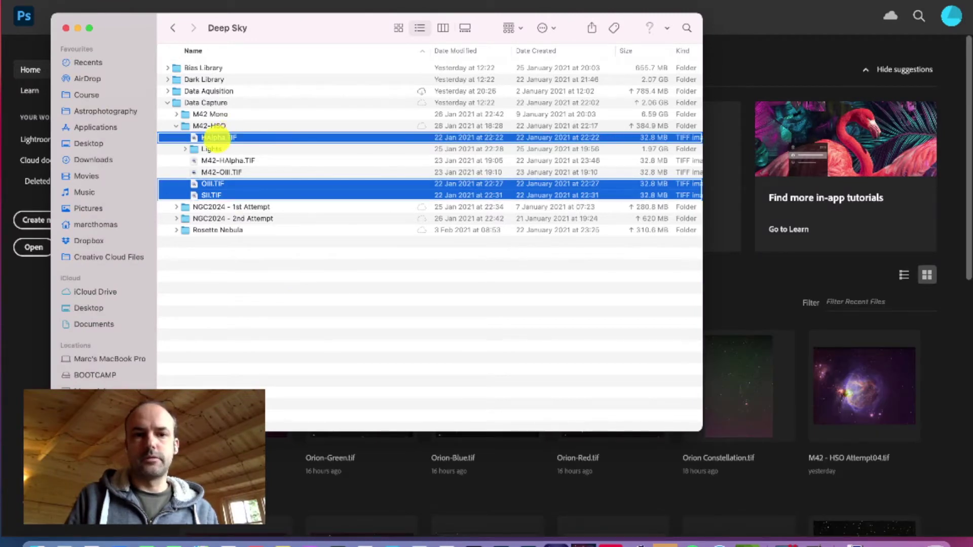
right_click(218, 137)
mouse_move(350, 171)
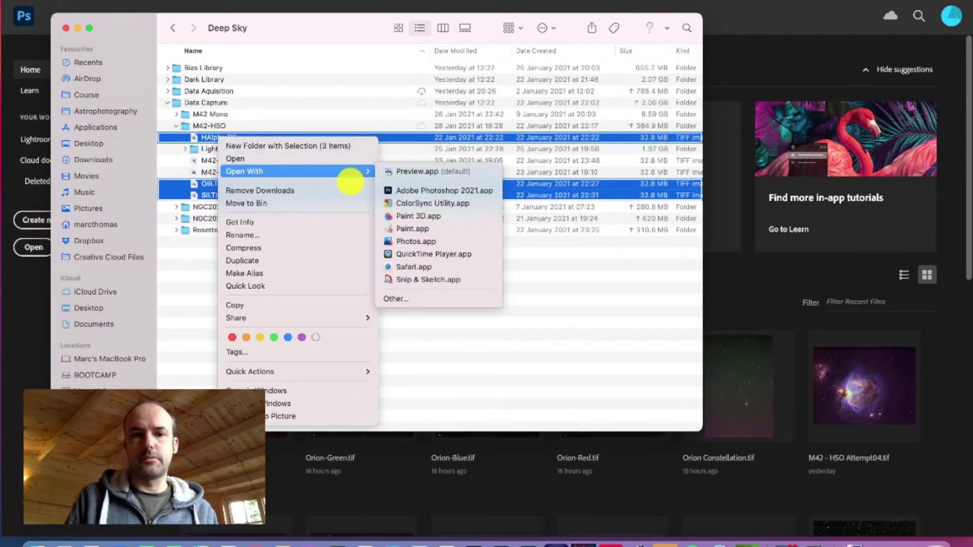
click(437, 190)
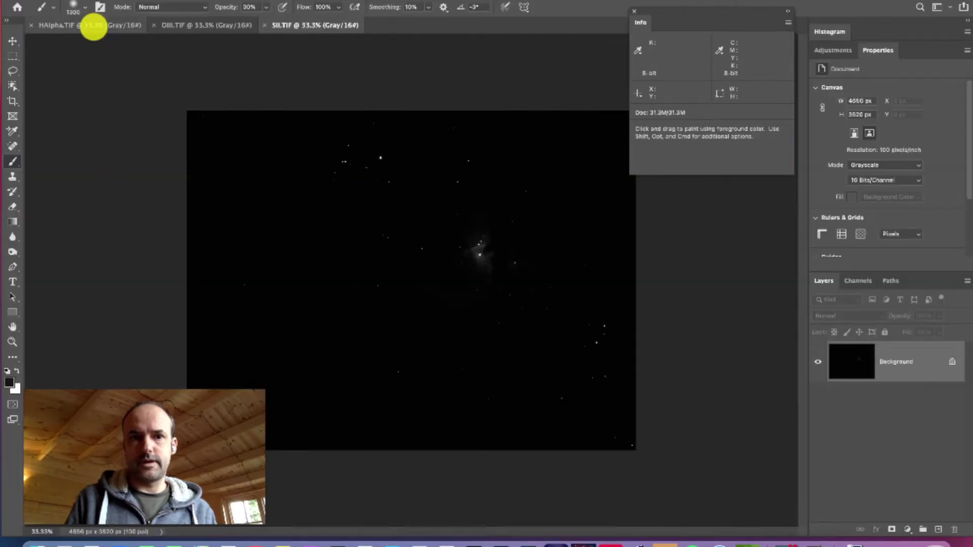
Step: Compare the HAlpha, OIII and SII images, and examine the nebula's core and faint outer detail in HAlpha up close
click(94, 27)
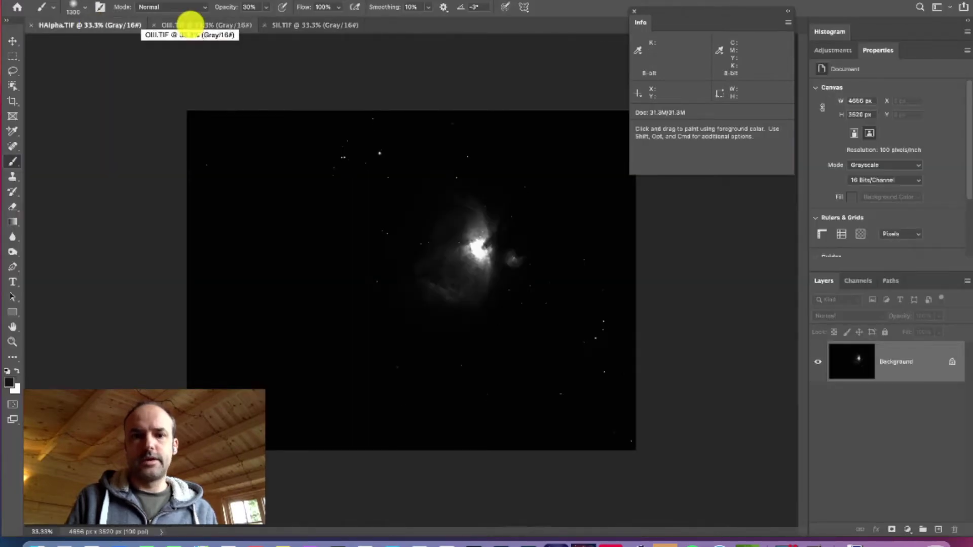
click(193, 25)
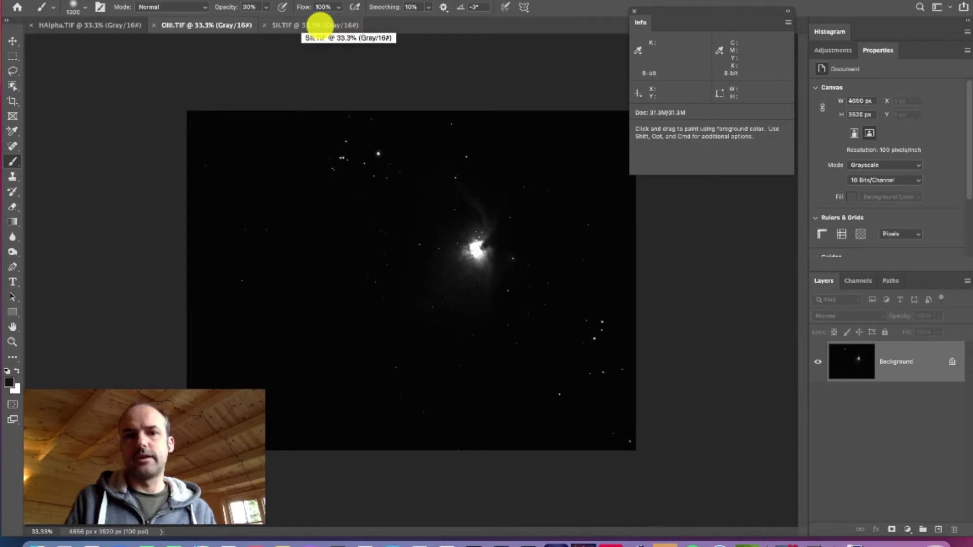
click(320, 25)
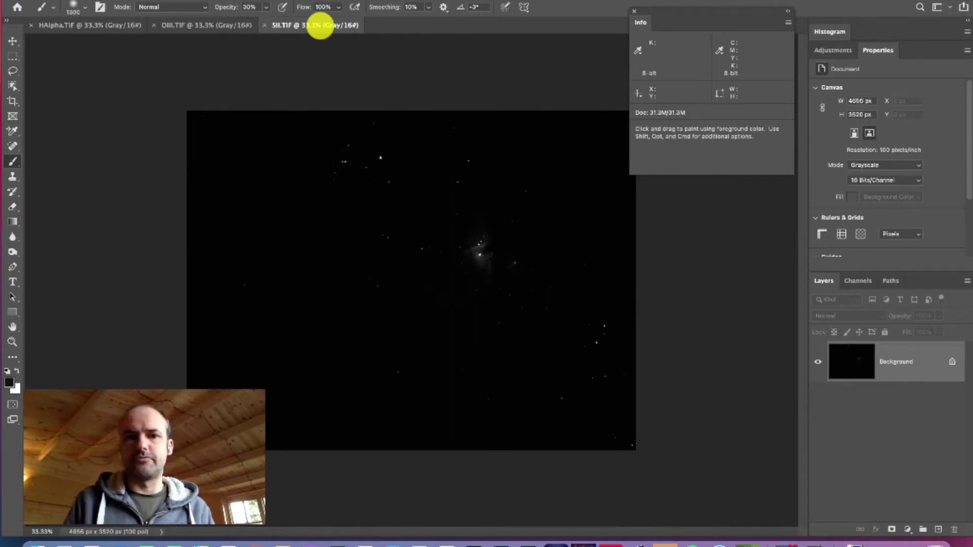
click(87, 21)
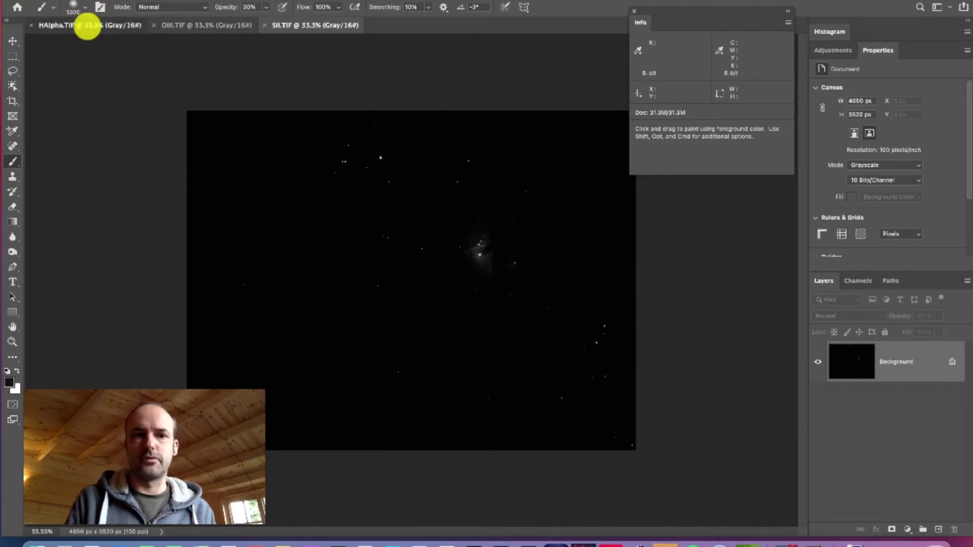
scroll(436, 216, up, 3)
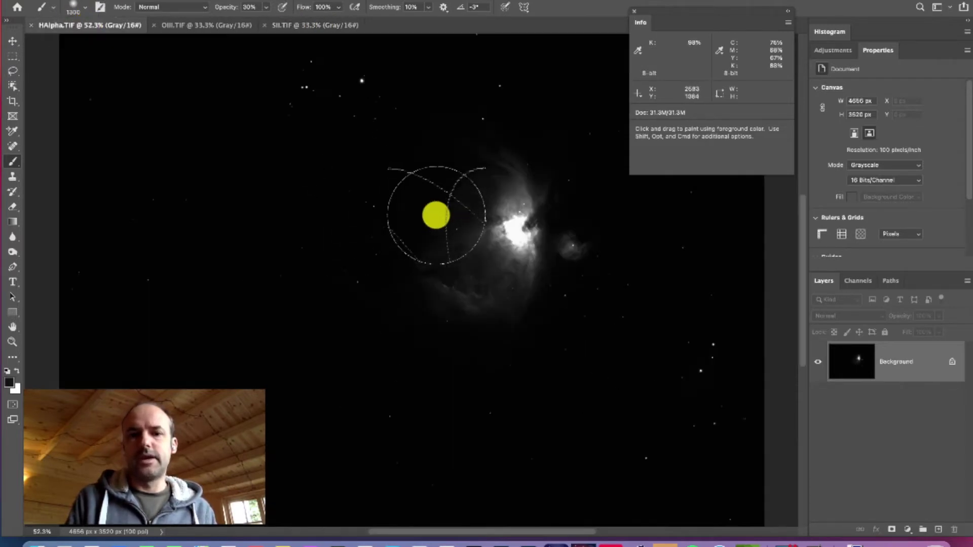
scroll(436, 216, up, 5)
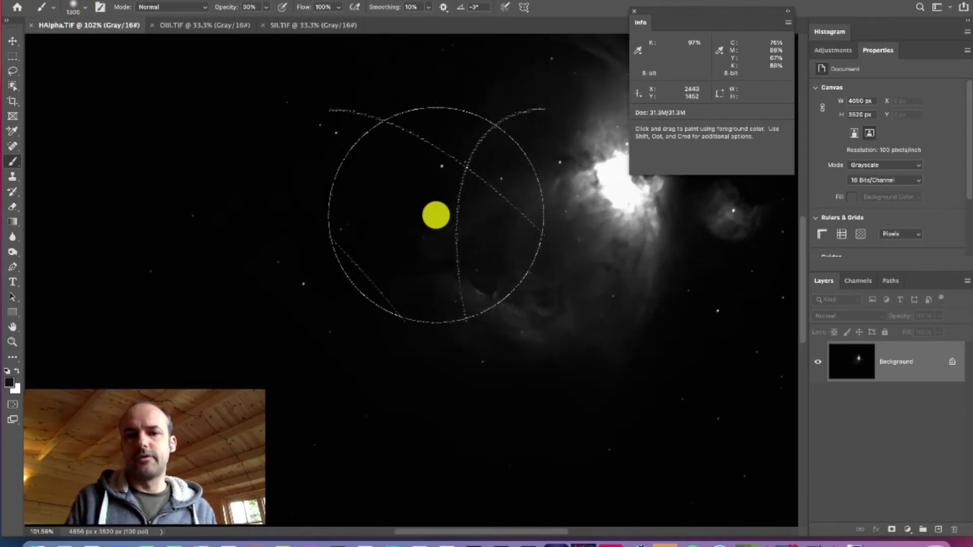
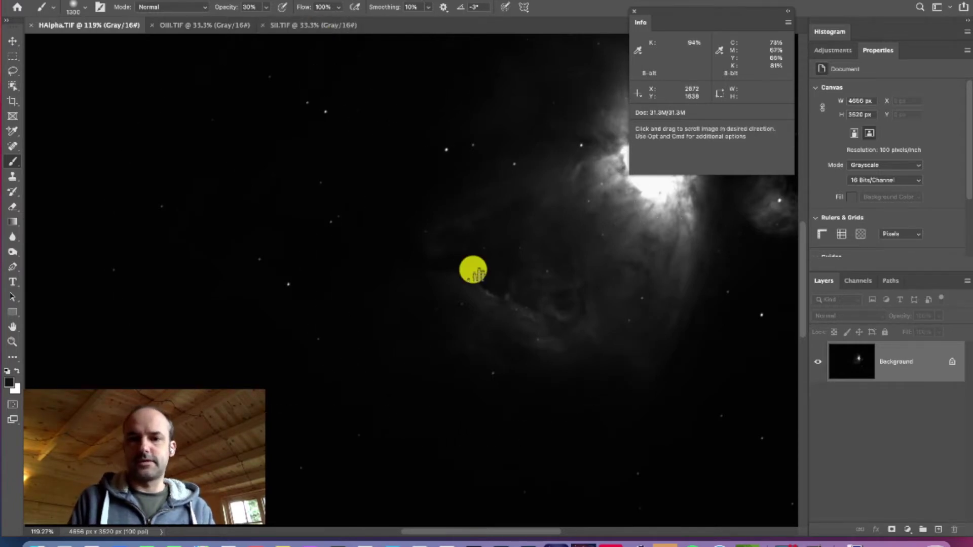
drag(473, 270, 348, 341)
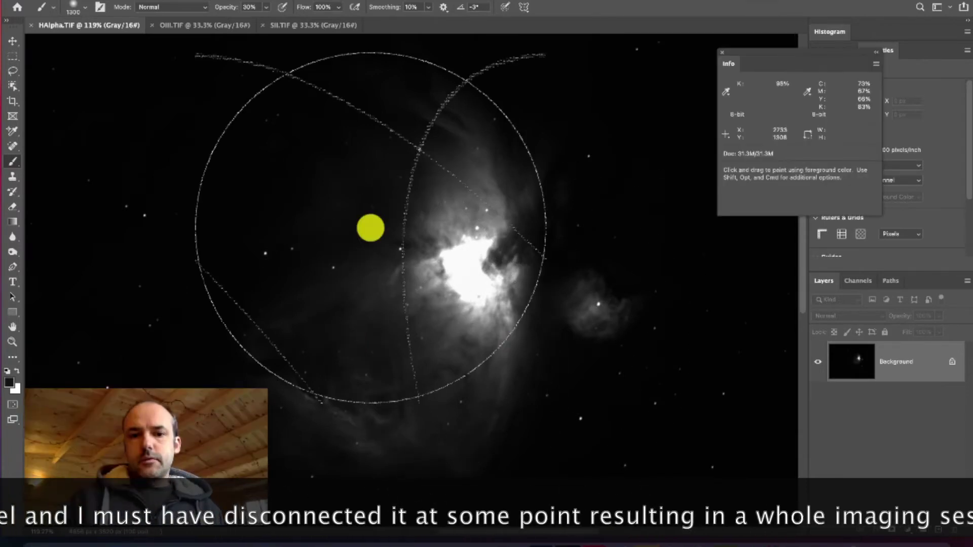
scroll(370, 228, down, 5)
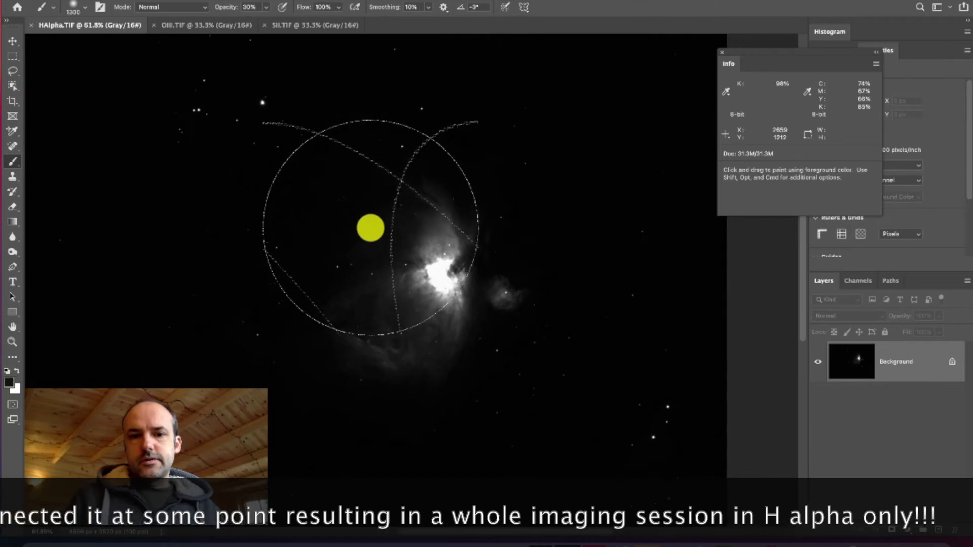
scroll(370, 227, down, 3)
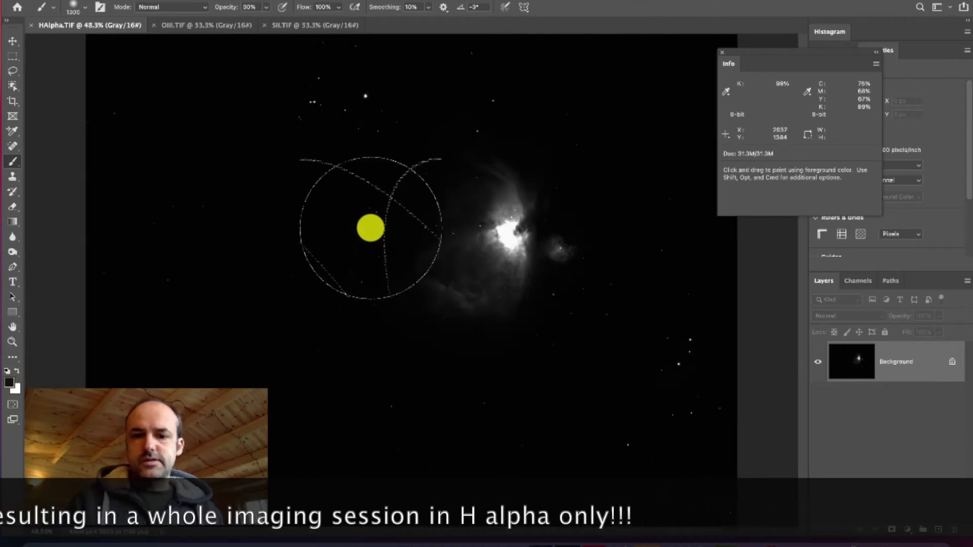
scroll(371, 228, down, 1)
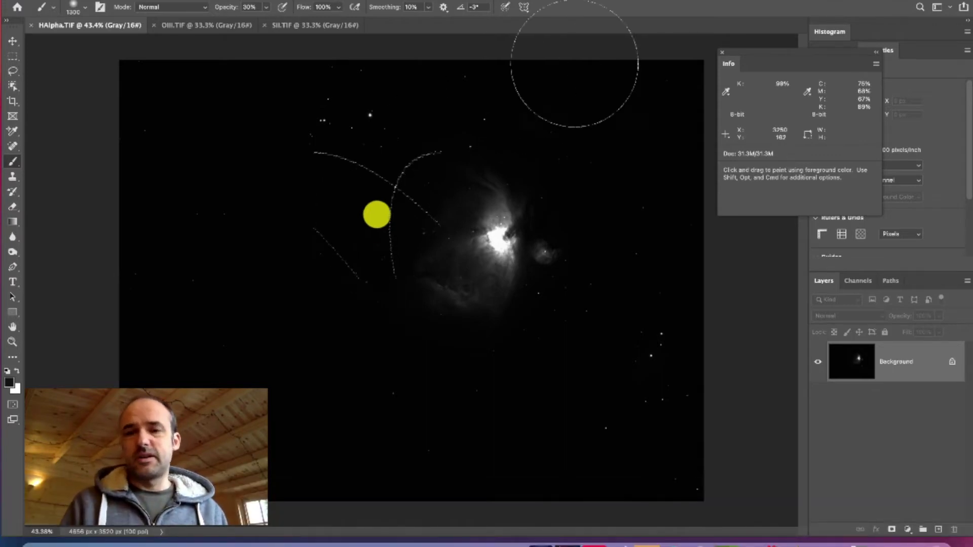
Step: Move the Info window clear of the adjustment controls and add a Levels adjustment layer to HAlpha with the white input at 84
drag(798, 52, 717, 25)
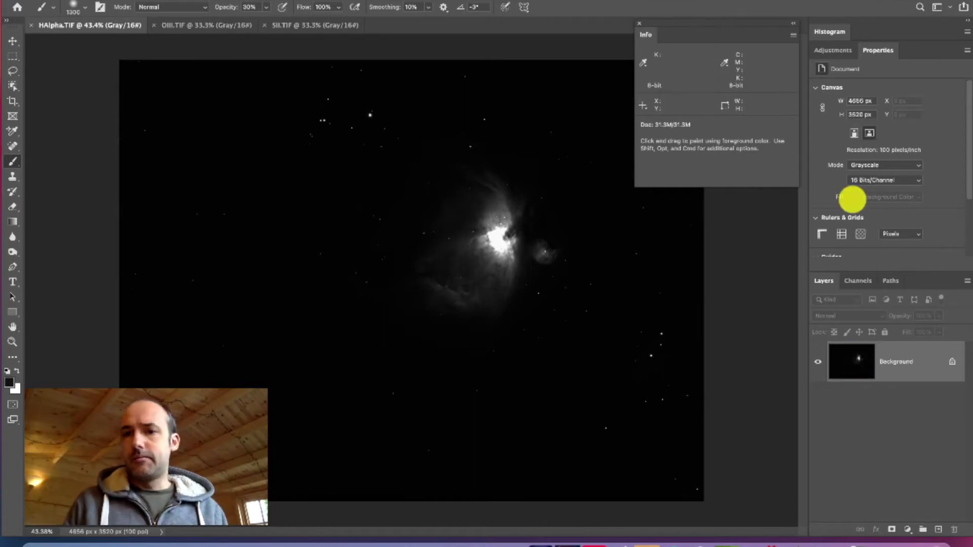
click(833, 52)
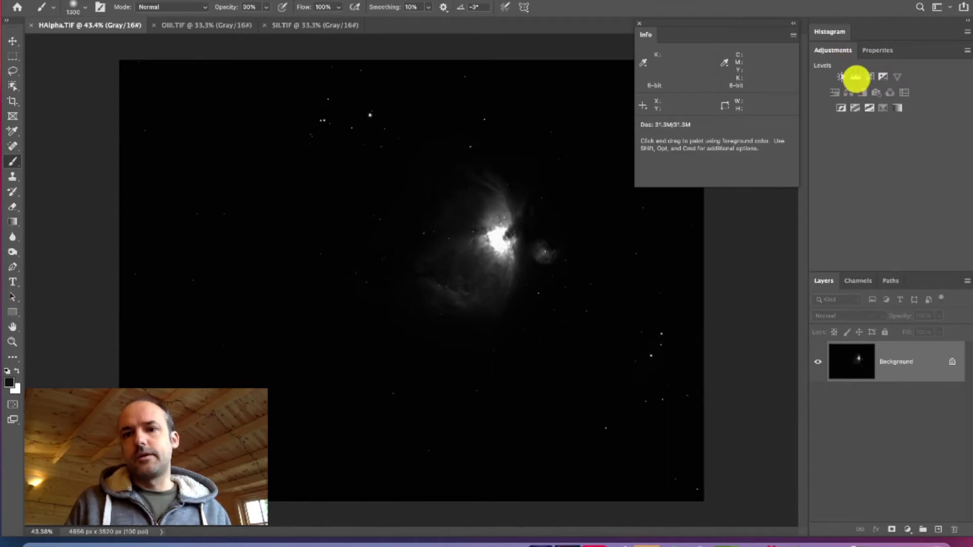
click(856, 77)
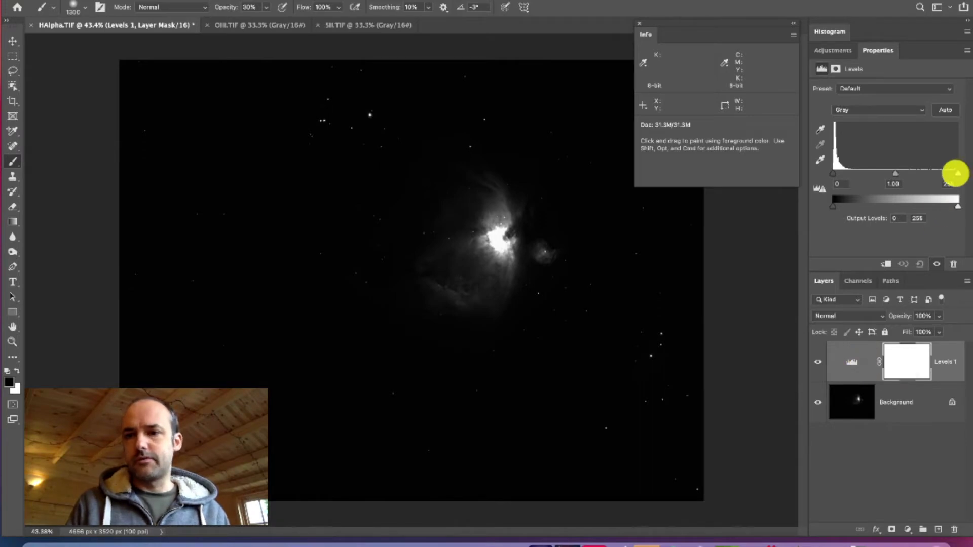
drag(957, 173, 873, 174)
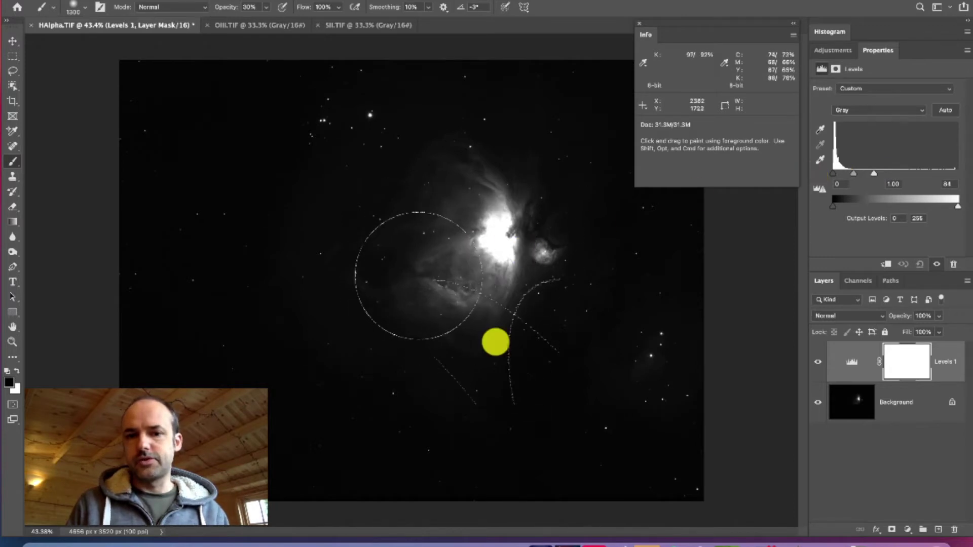
Step: Compare the HAlpha image with and without the Levels adjustment layer, leaving the layer visible
click(820, 363)
click(818, 362)
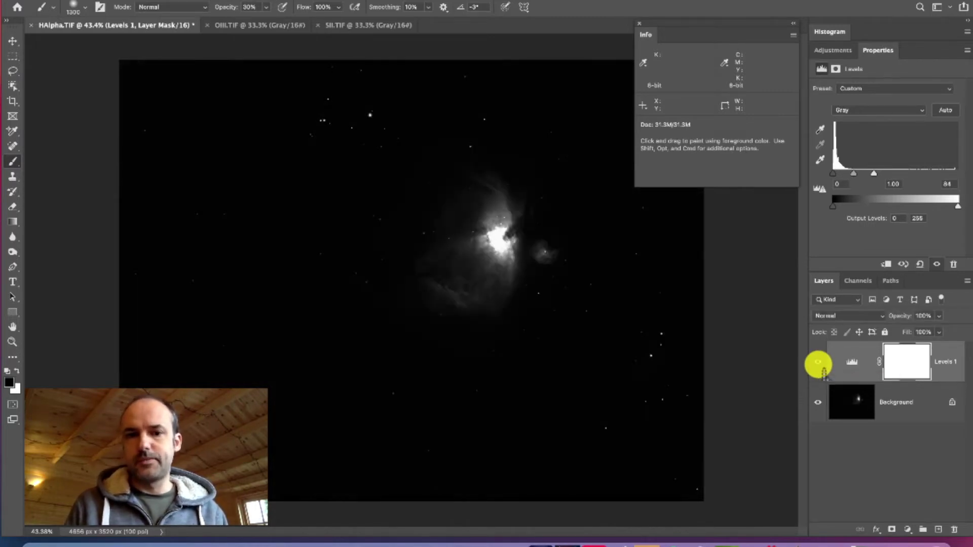
click(818, 361)
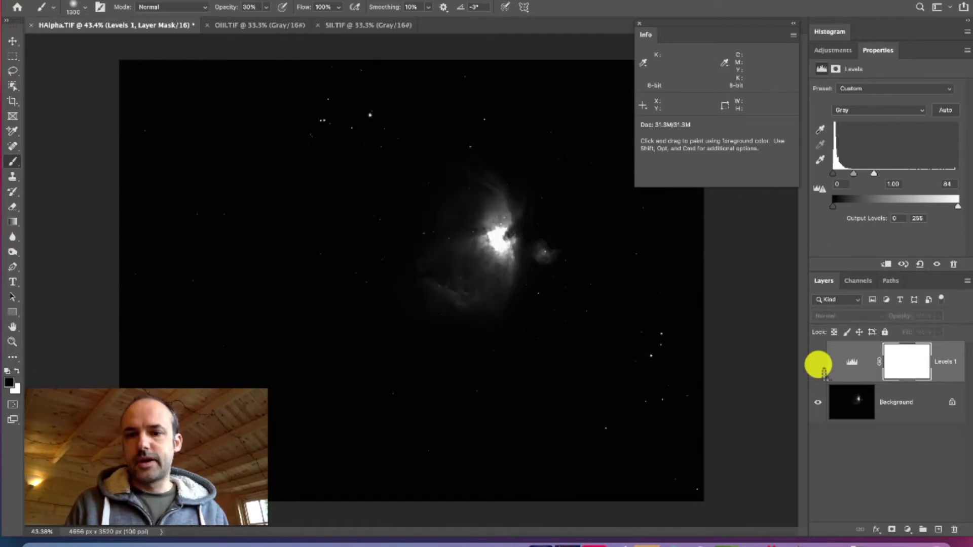
click(818, 362)
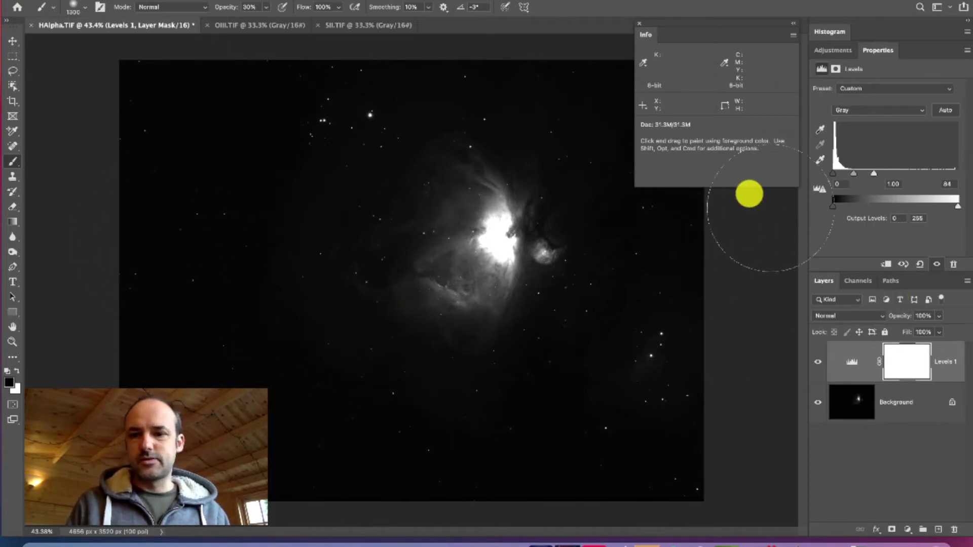
click(817, 363)
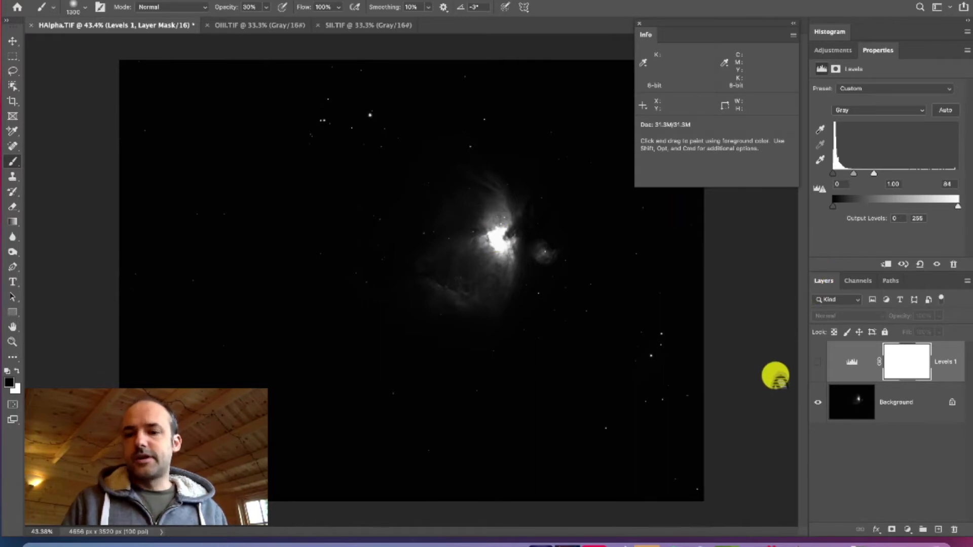
click(817, 362)
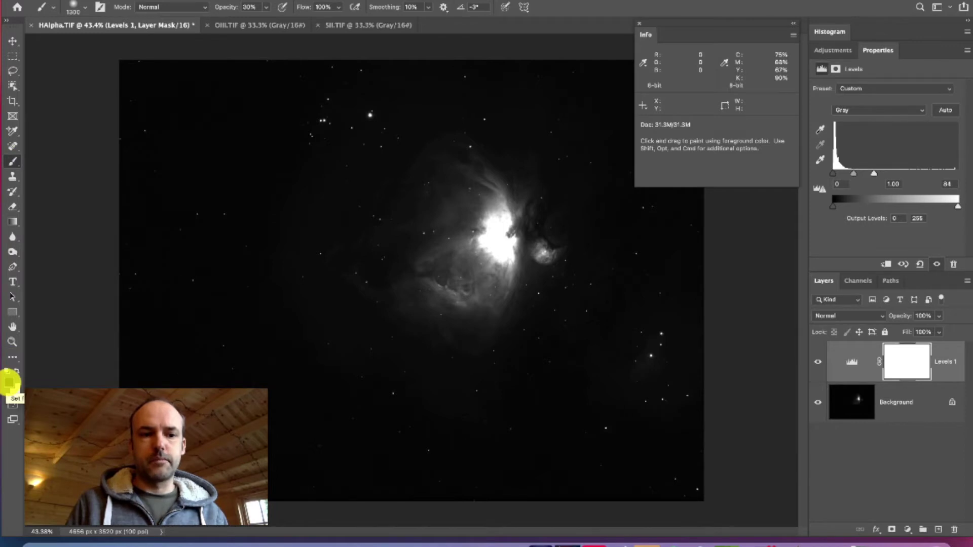
Step: Paint black with a 700 px soft brush over the nebula's bright core on the Levels 1 mask in HAlpha to recover core detail
click(7, 370)
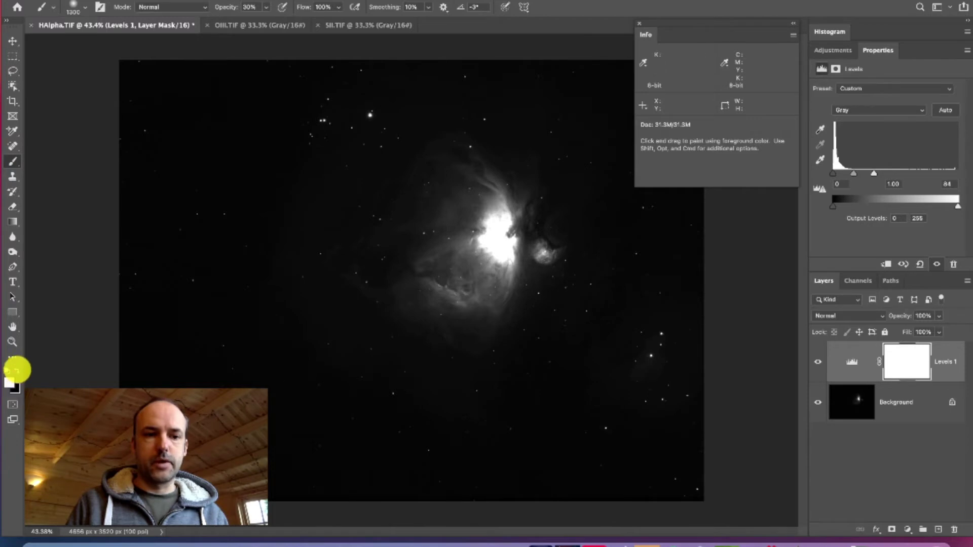
click(16, 370)
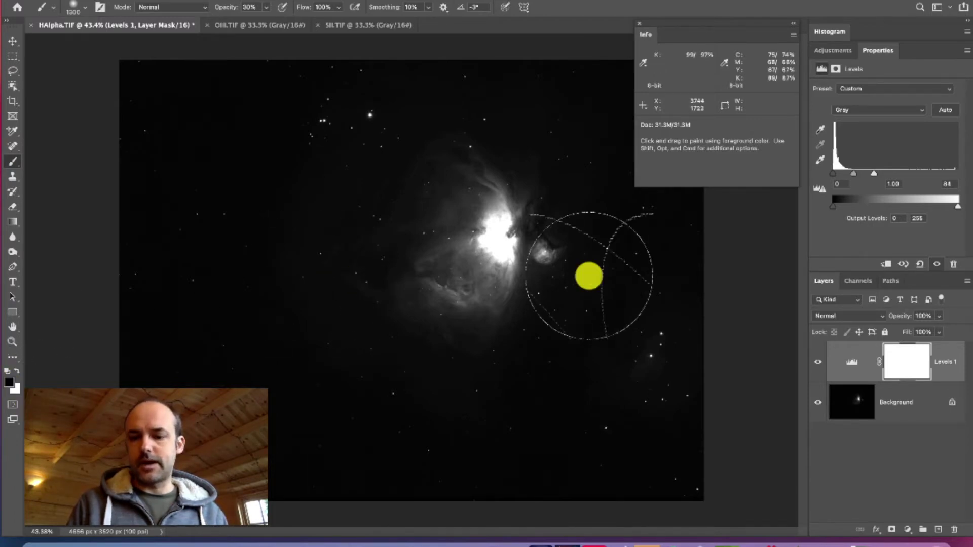
key(bracketleft)
key(bracketleft)
key(bracketleft)
key(bracketleft)
key(bracketleft)
key(bracketleft)
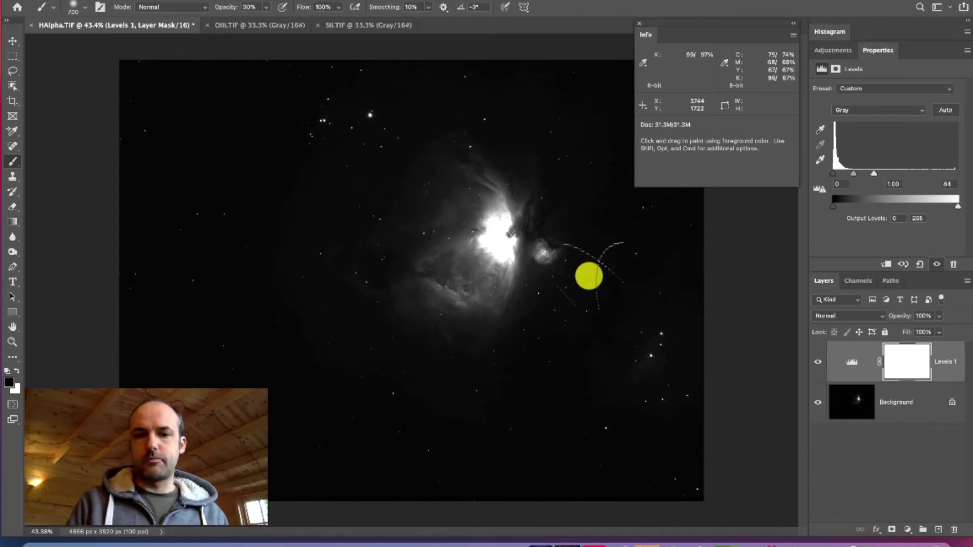
key(bracketright)
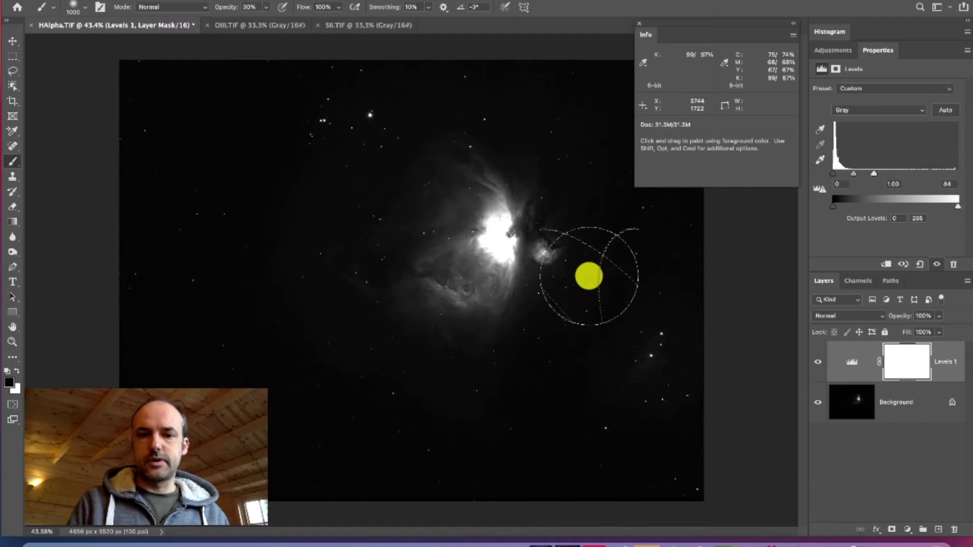
key(bracketleft)
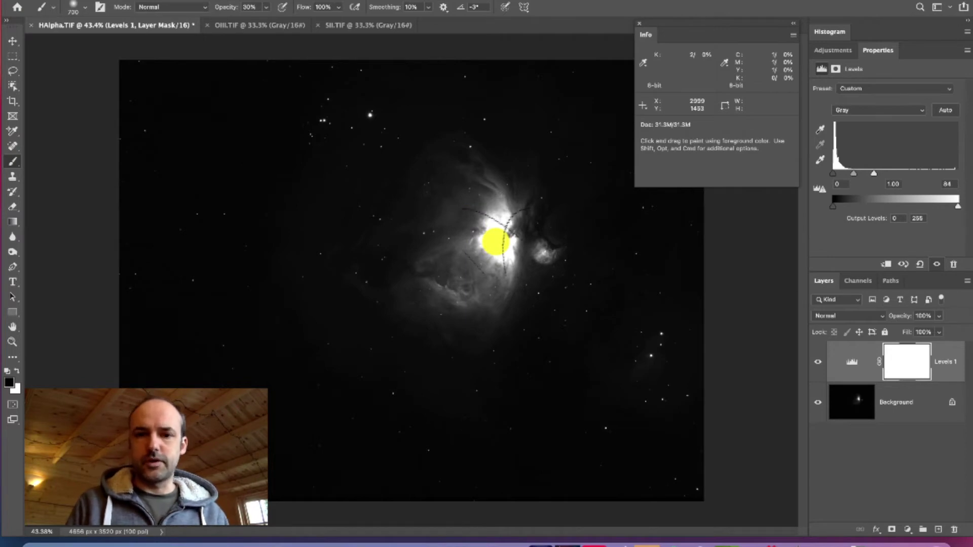
click(497, 240)
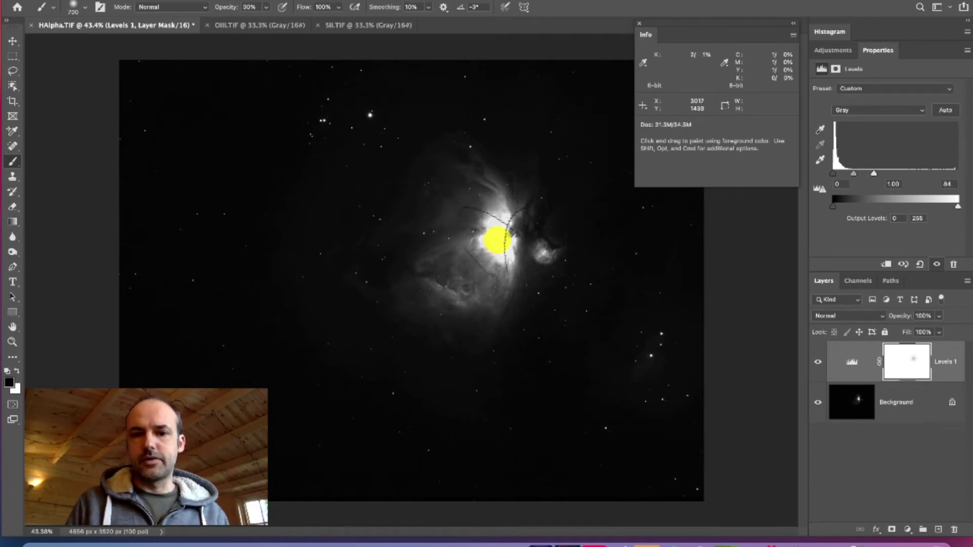
click(497, 240)
click(497, 241)
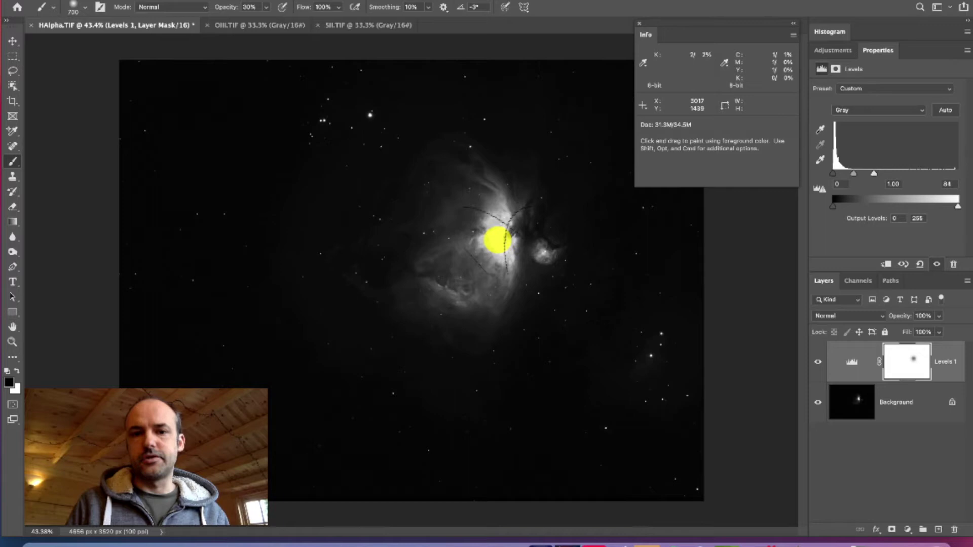
click(496, 240)
click(497, 240)
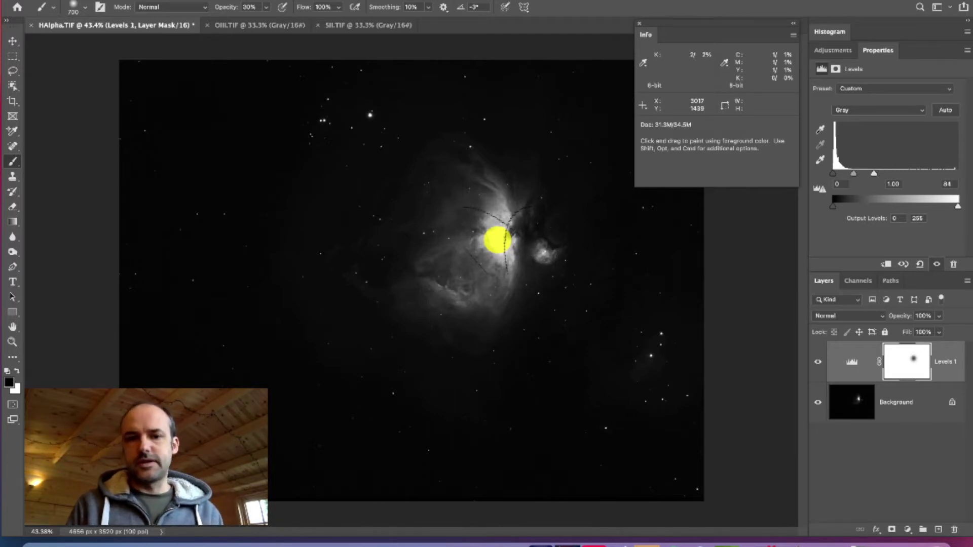
scroll(497, 240, up, 3)
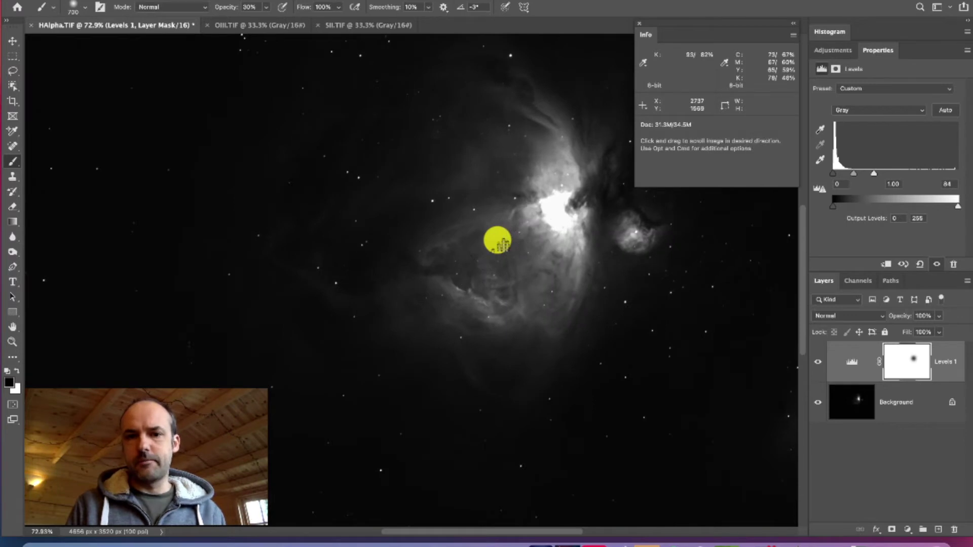
drag(495, 240, 450, 260)
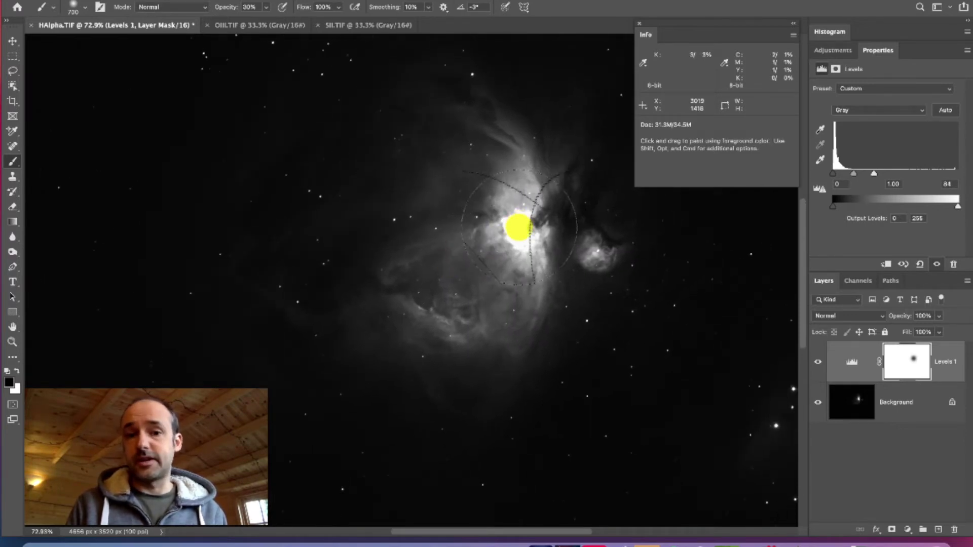
scroll(518, 228, down, 3)
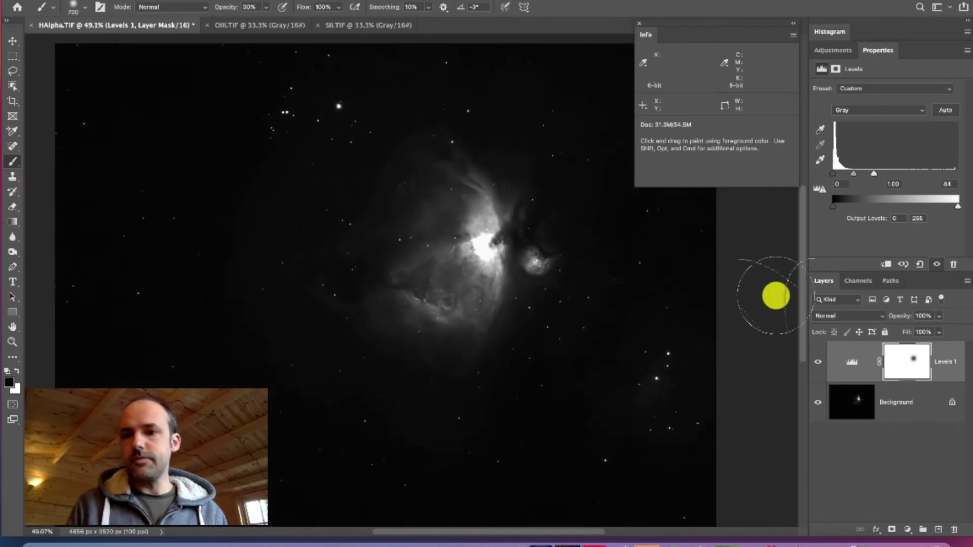
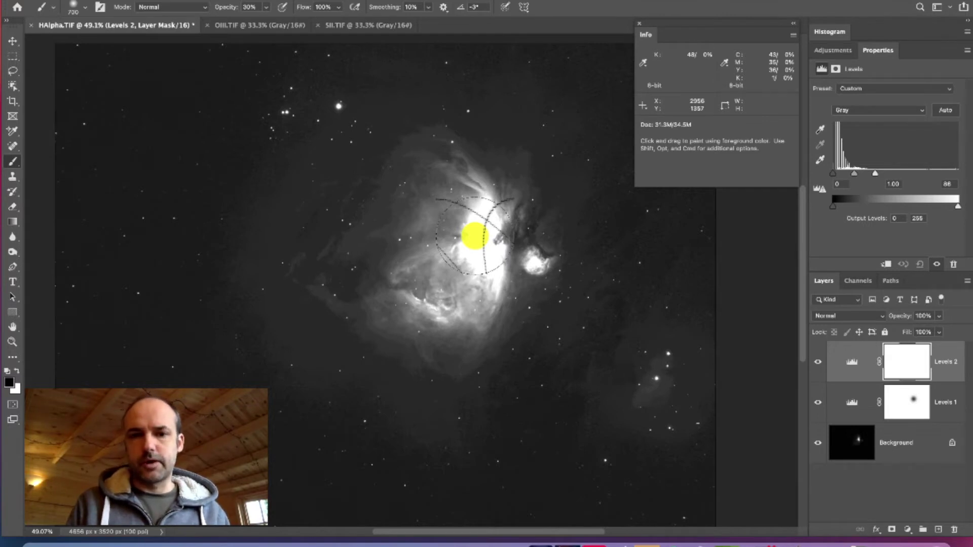
Step: Paint black over the core on the Levels 2 mask with a 600 px brush, and stamp all visible layers onto a new top layer
key(bracketleft)
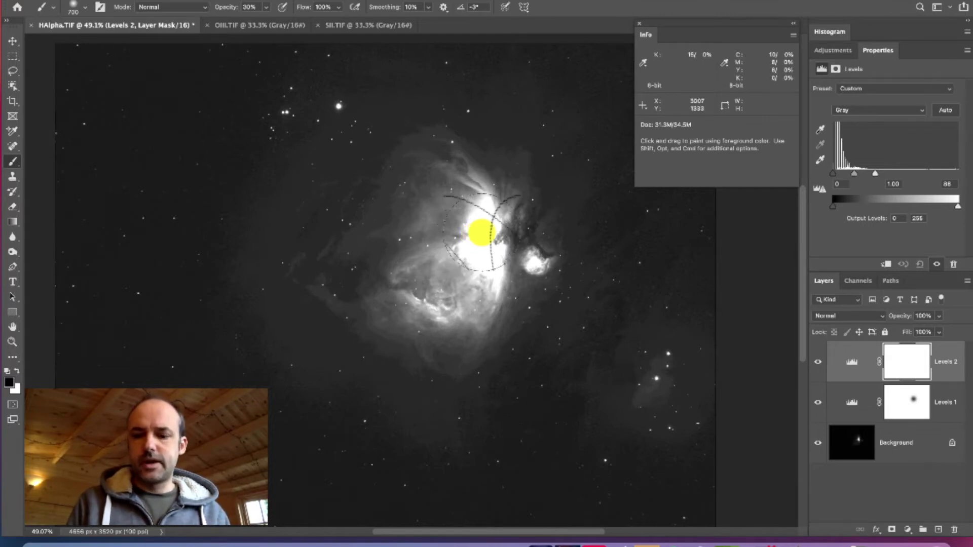
mouse_move(481, 232)
mouse_down()
mouse_move(482, 219)
mouse_move(488, 282)
mouse_move(469, 250)
mouse_move(482, 207)
mouse_move(559, 277)
mouse_up()
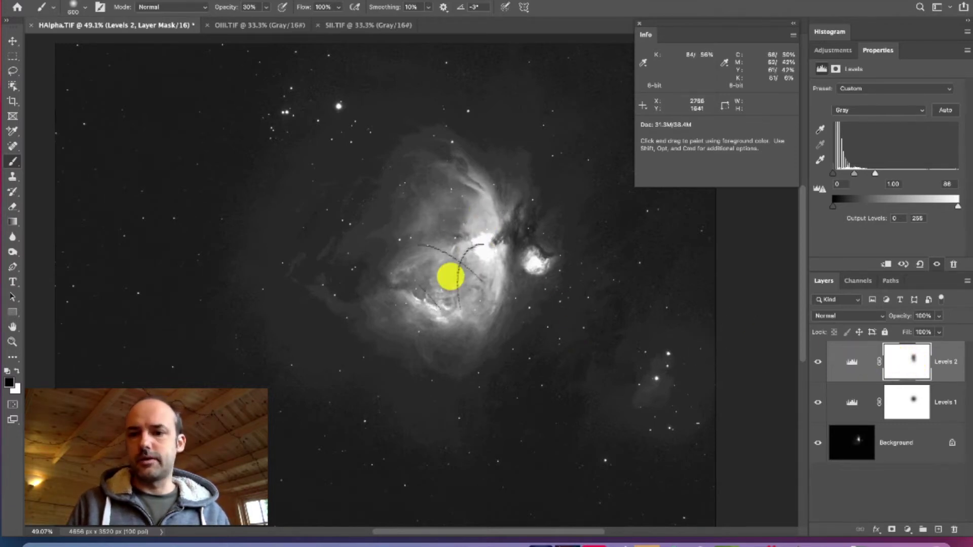
click(850, 361)
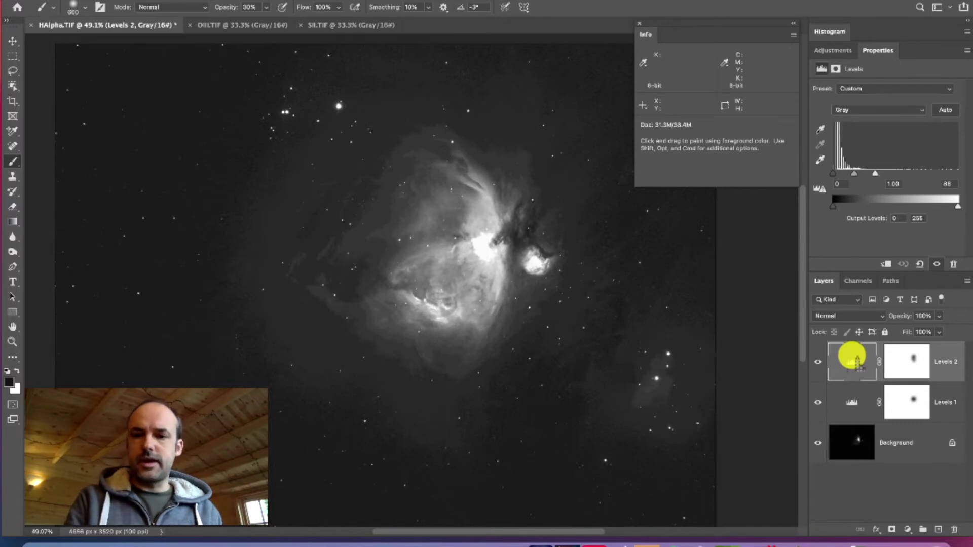
key(super+alt+shift+n)
key(super+alt+shift+e)
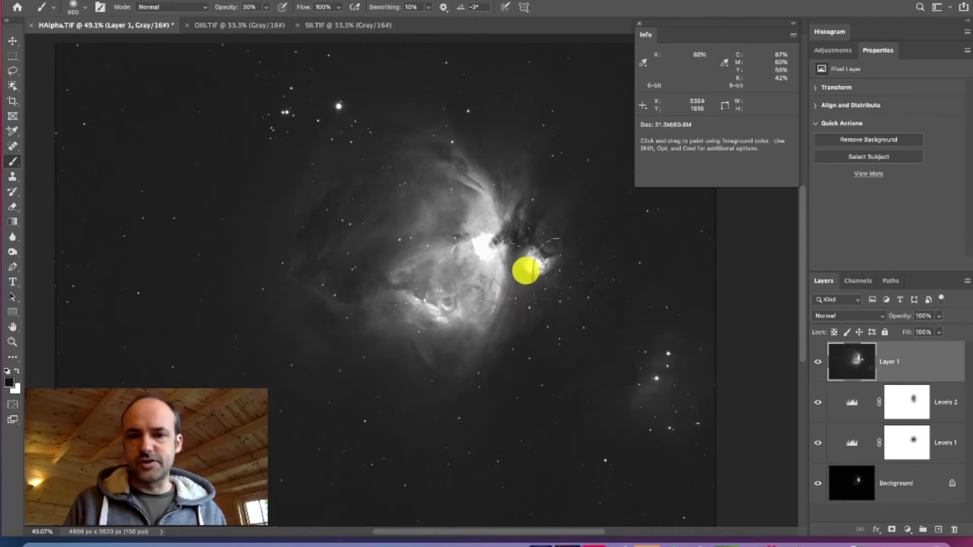
Step: Paint black with a 300 px brush over the small nebula beside the core on the Levels 2 mask, hiding the merged layer to check
scroll(528, 261, up, 5)
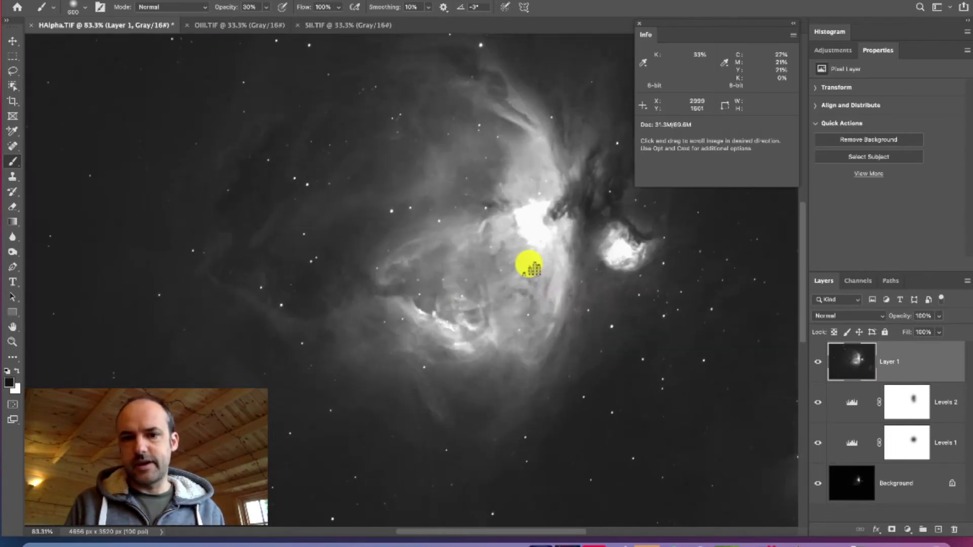
scroll(529, 261, right, 5)
scroll(499, 297, up, 5)
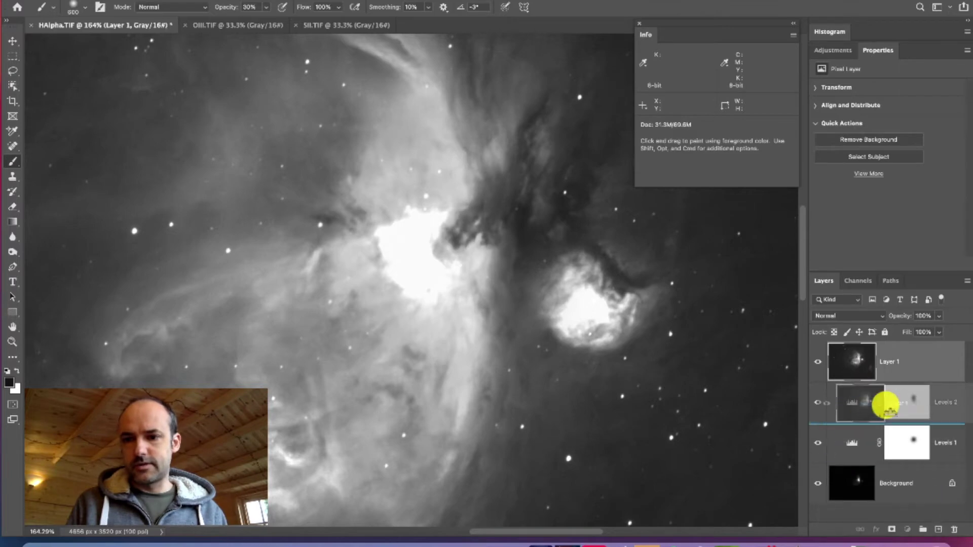
click(909, 405)
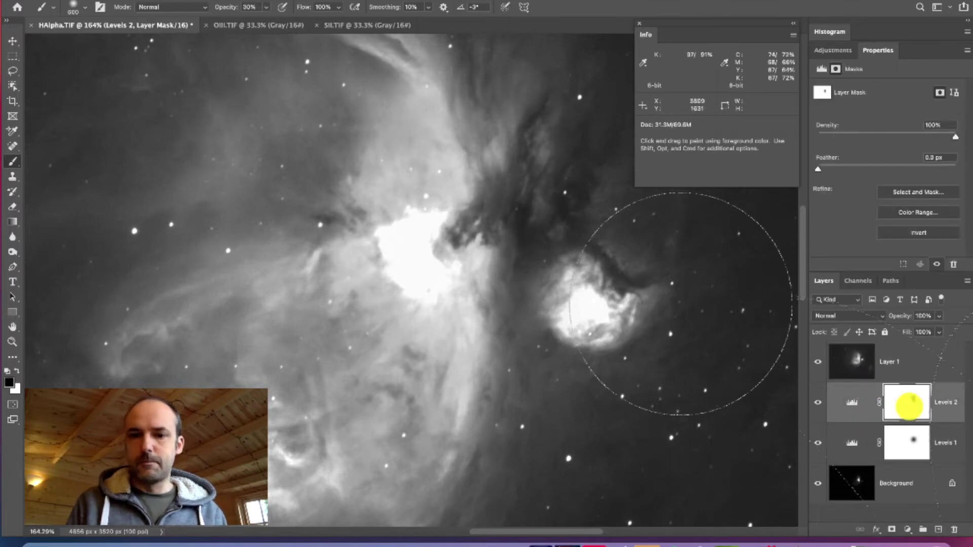
key(bracketleft)
key(bracketleft)
key(bracketleft)
key(bracketleft)
key(bracketleft)
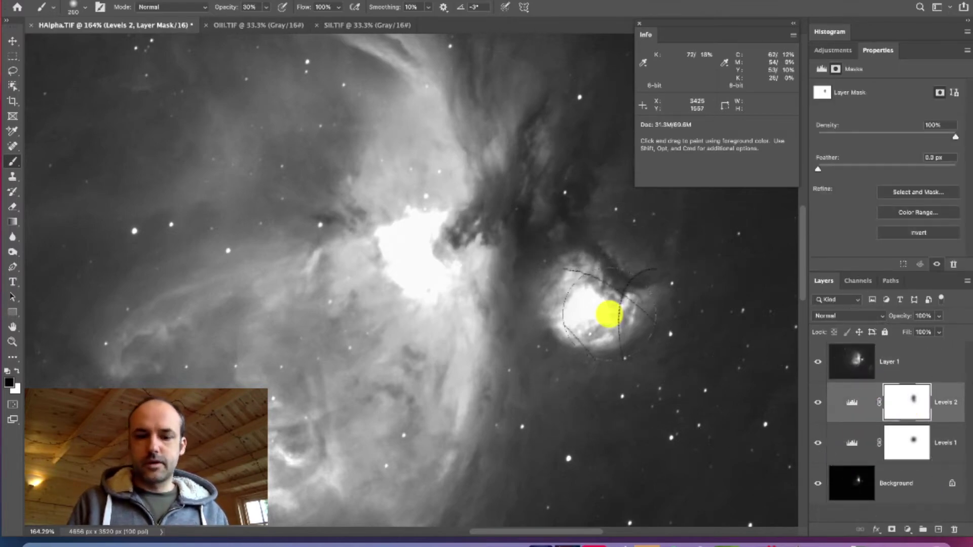
key(bracketright)
key(bracketright)
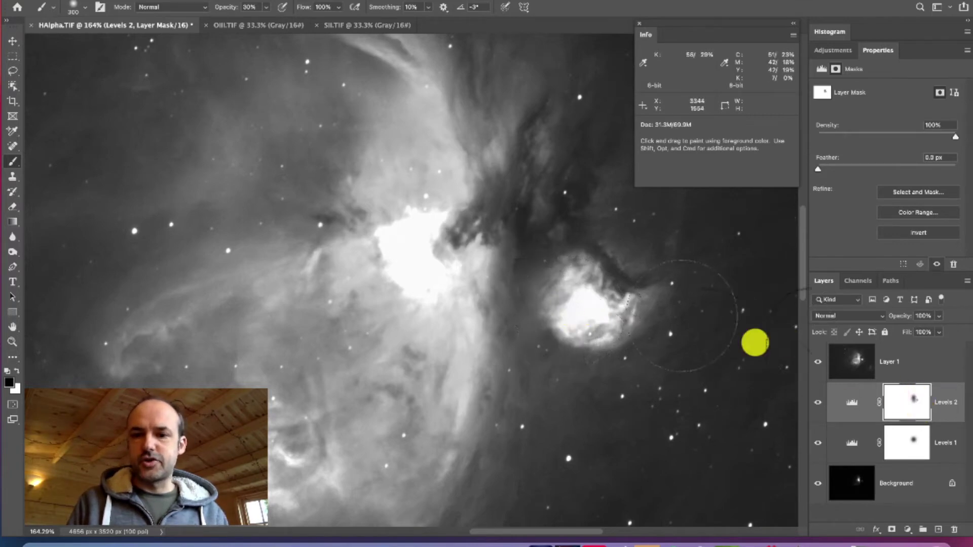
click(817, 362)
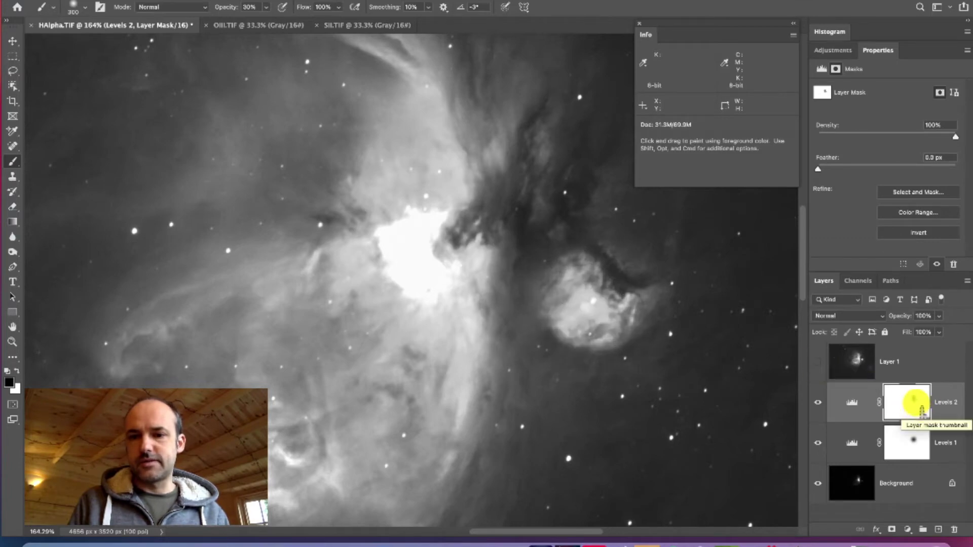
drag(684, 339, 576, 312)
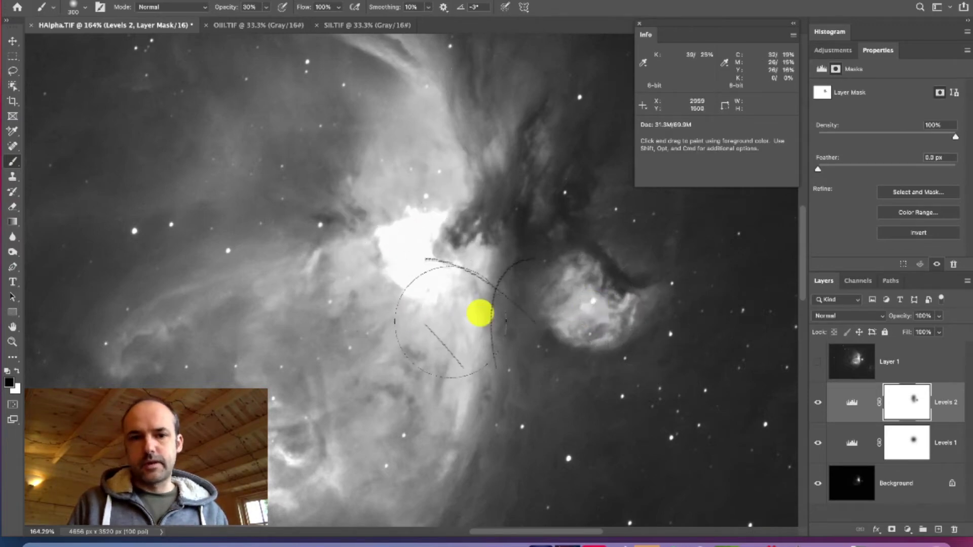
Step: Delete the outdated merged layer and stamp the visible layers onto a fresh layer above Levels 2
drag(856, 369, 954, 528)
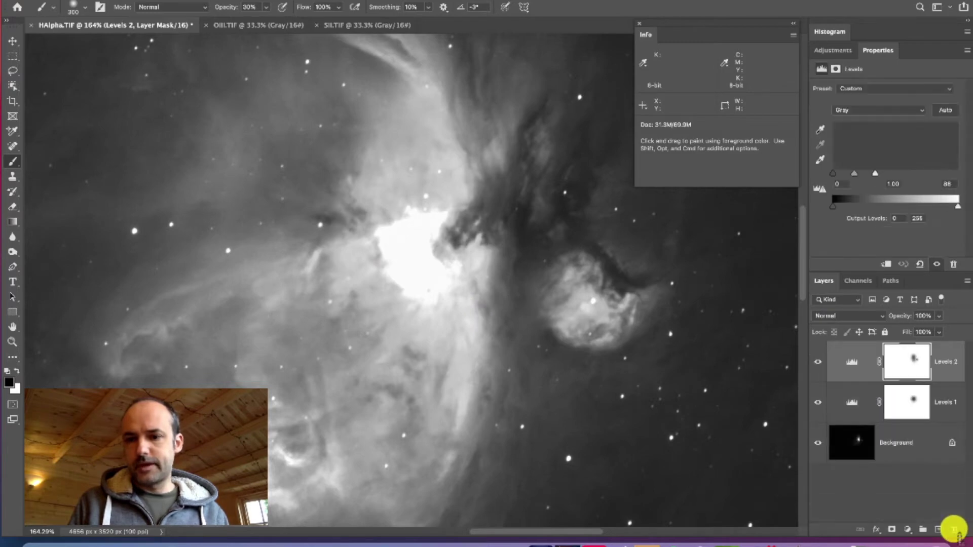
click(852, 356)
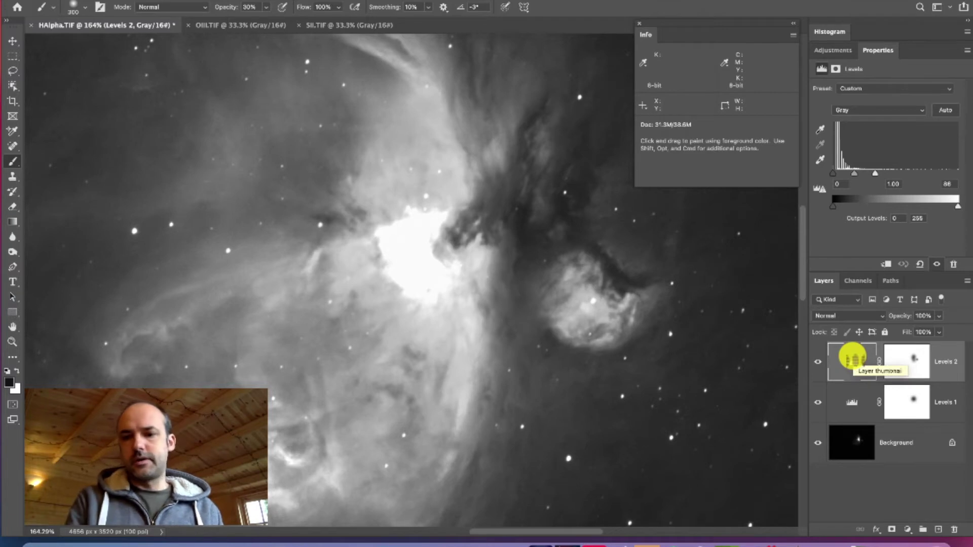
key(super+z)
key(super+alt+shift+e)
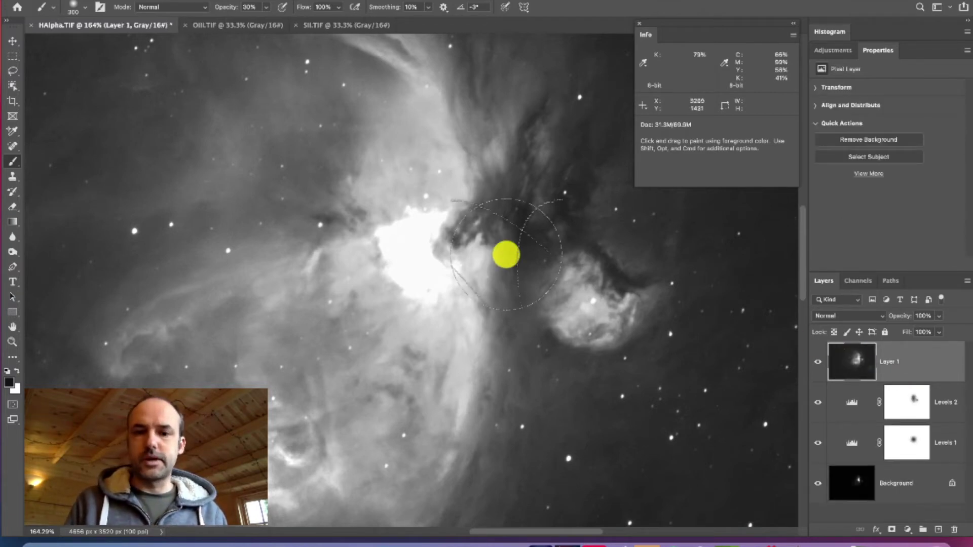
scroll(391, 257, down, 5)
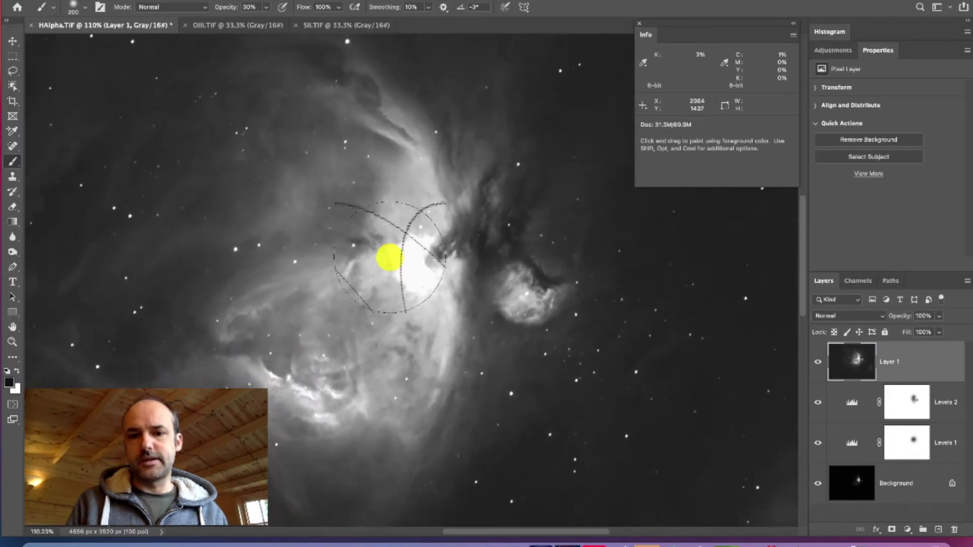
scroll(391, 258, down, 2)
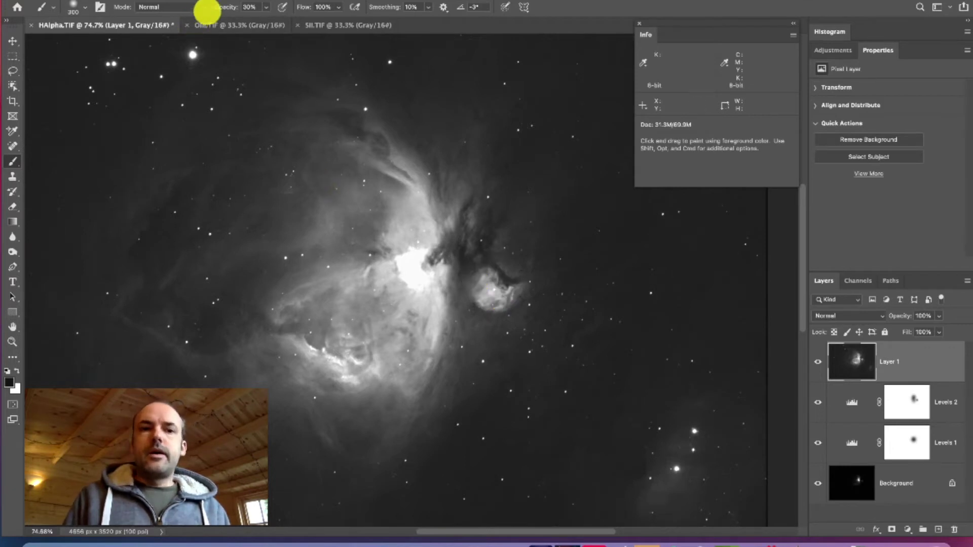
Step: Add a Levels adjustment layer to the OIII image with the white input at 46
click(223, 24)
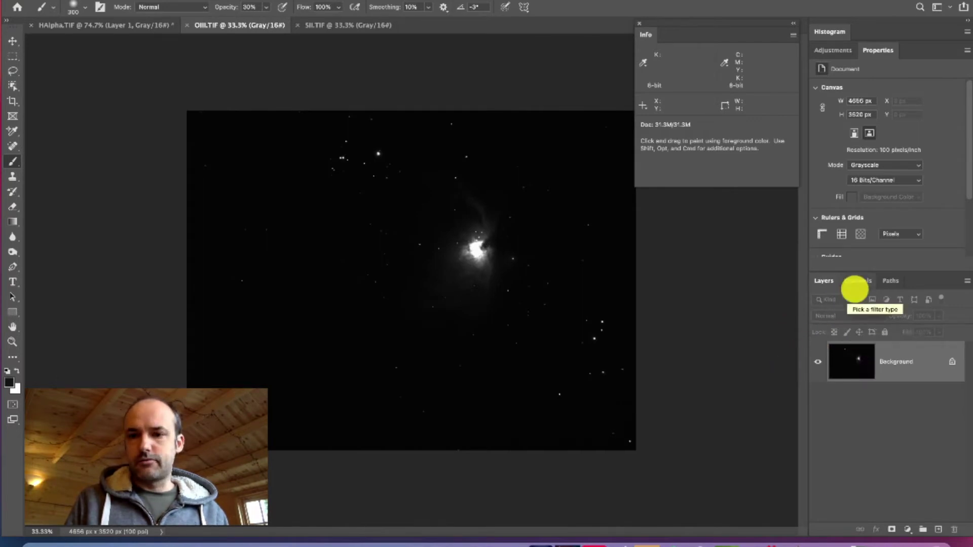
click(833, 49)
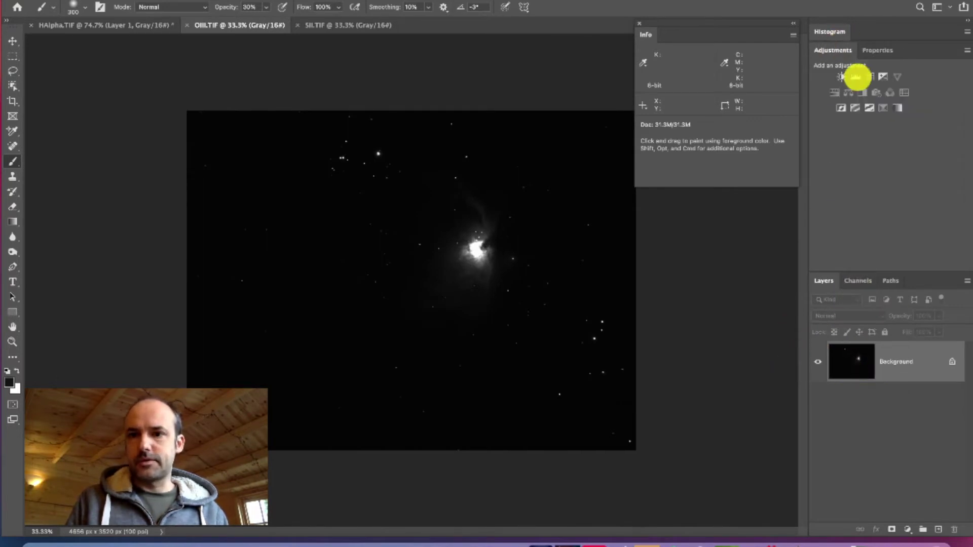
click(857, 81)
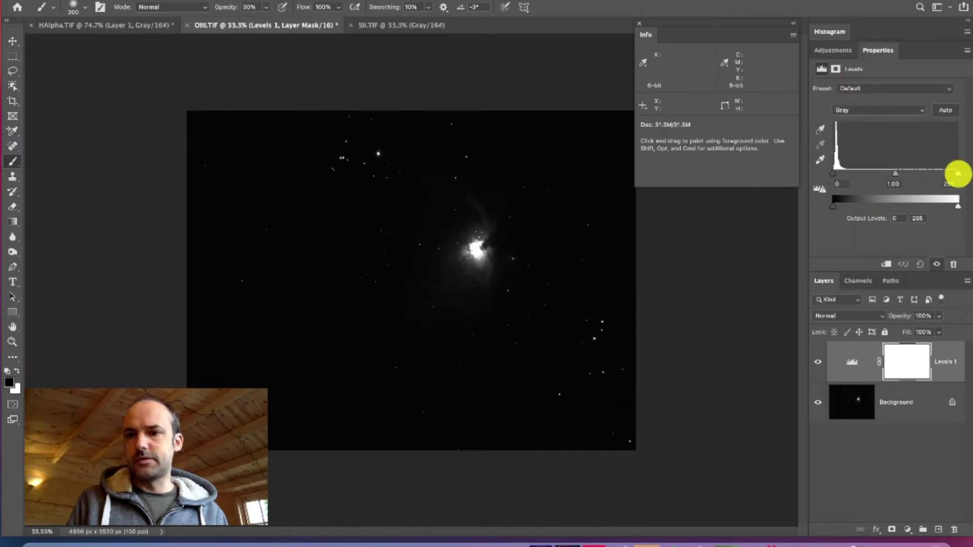
drag(957, 173, 859, 173)
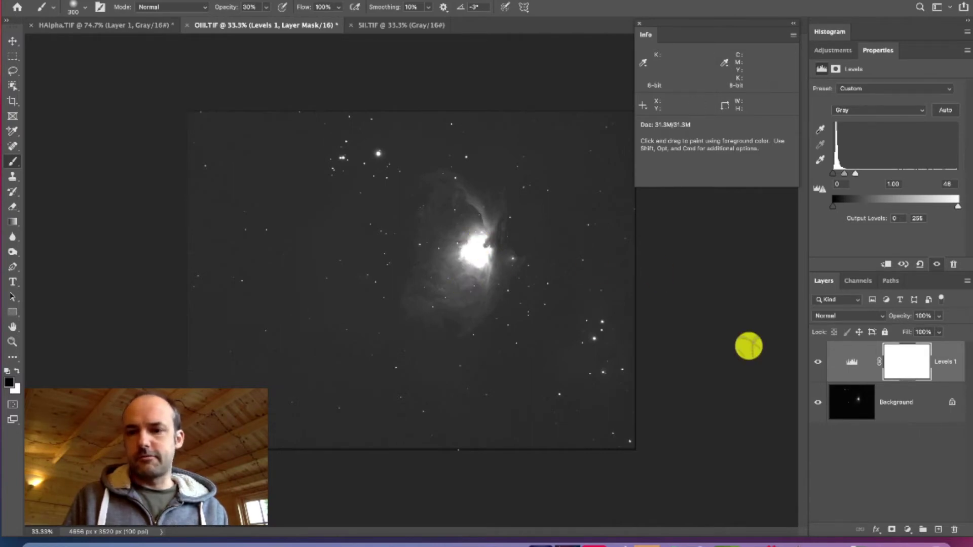
Step: Paint black over the bright core on OIII's Levels 1 mask with a 600 px brush to hold back the stretch
click(917, 366)
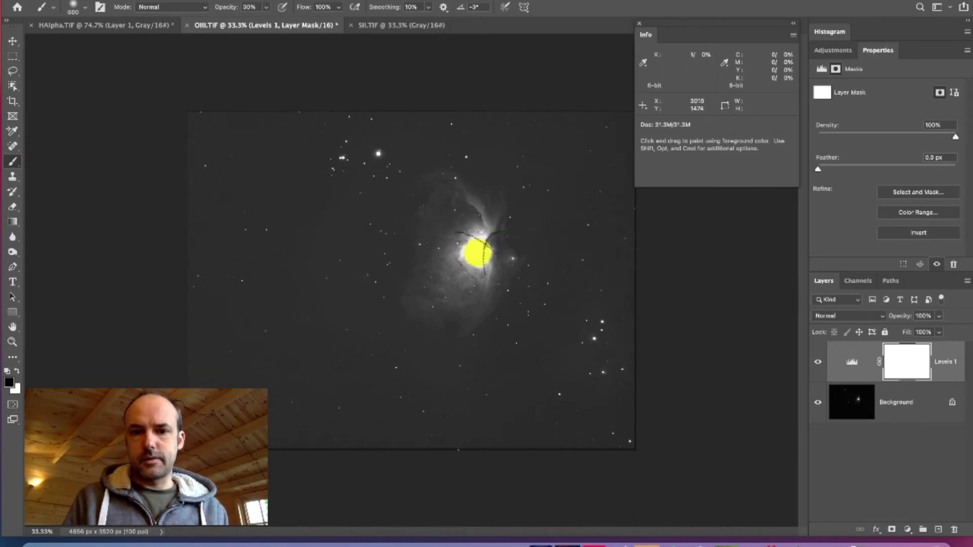
drag(475, 248, 476, 253)
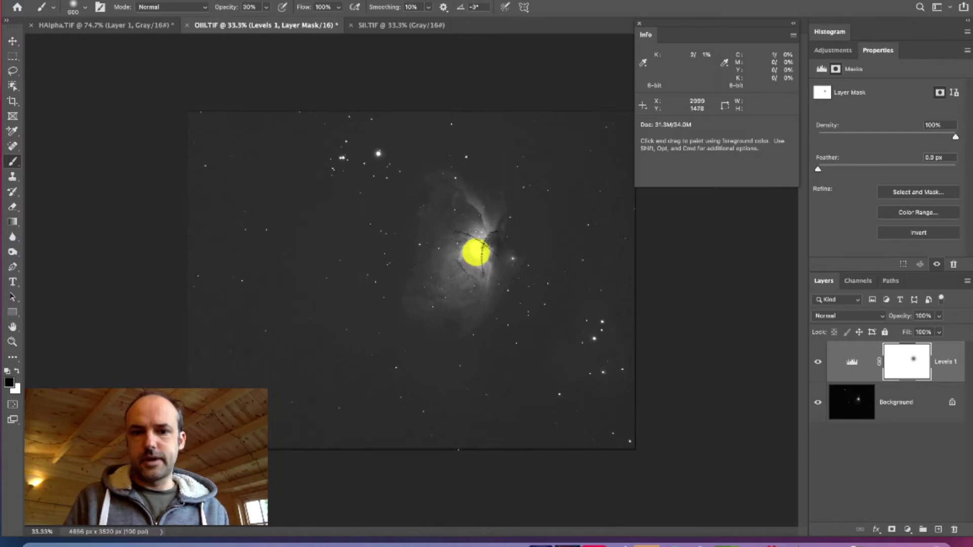
scroll(476, 251, up, 5)
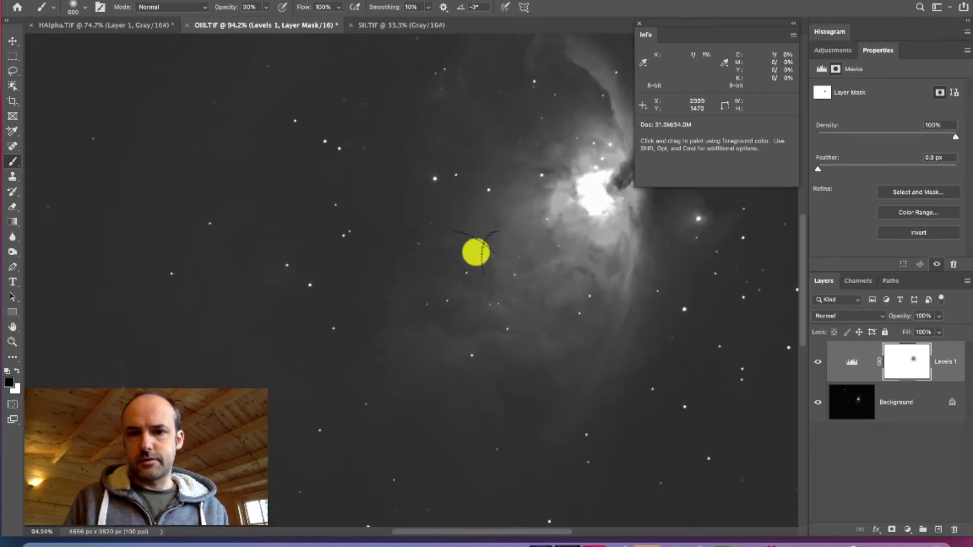
Step: Hide and reshow OIII's Levels 1 adjustment to compare the nebula before and after the masked stretch
click(817, 362)
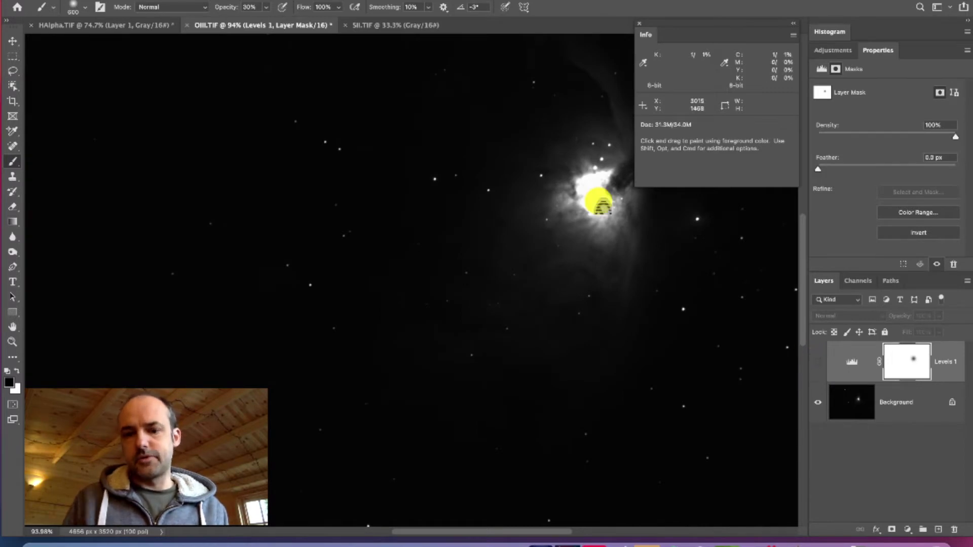
click(818, 362)
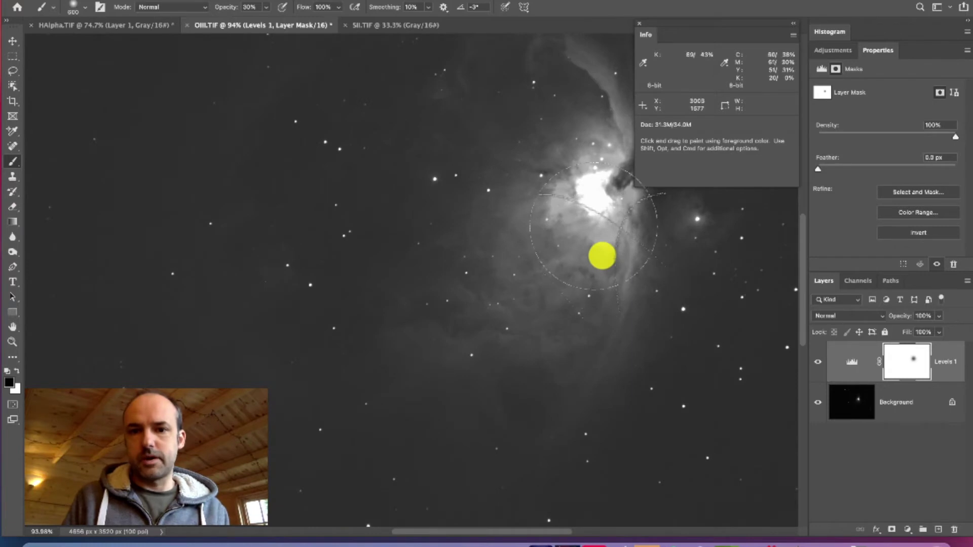
scroll(551, 255, down, 5)
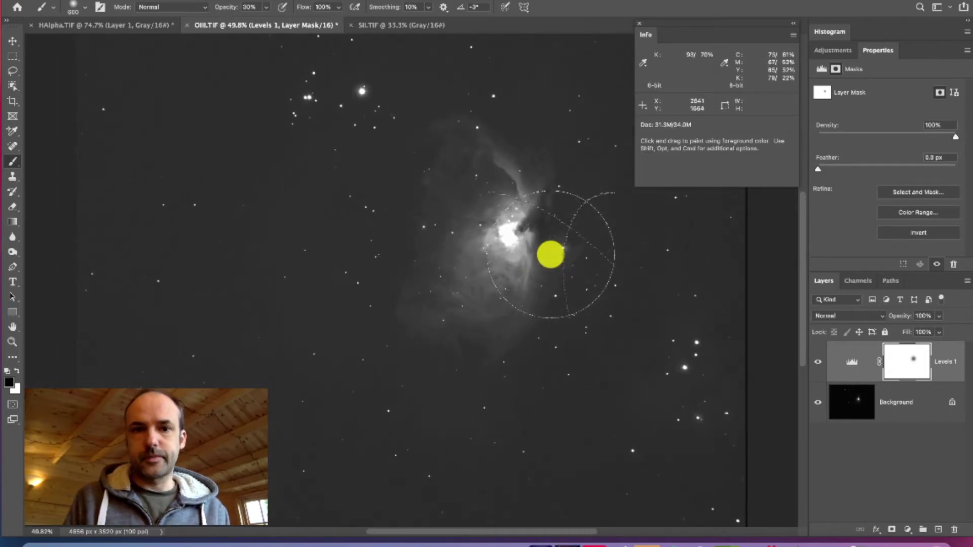
scroll(550, 254, down, 1)
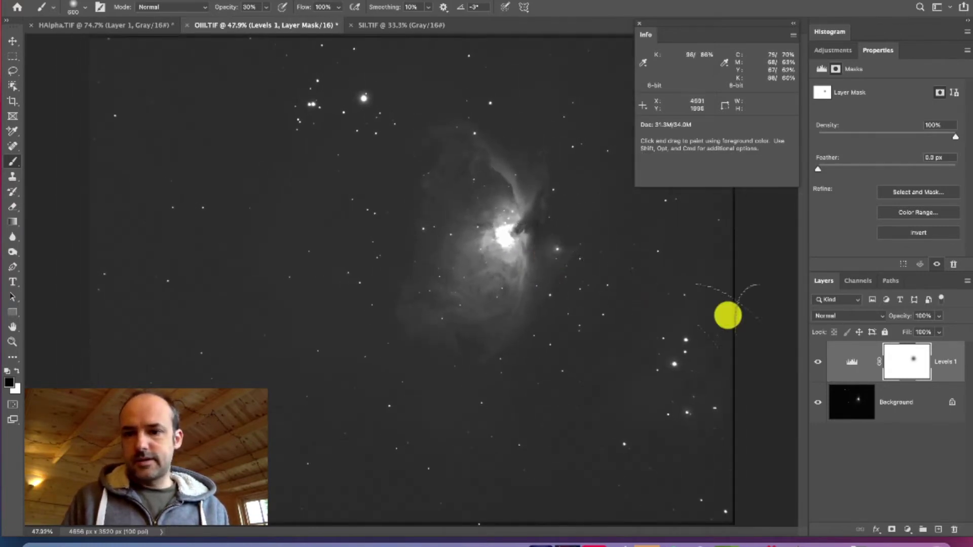
Step: Add a second Levels adjustment layer to the OIII image with the white input at 109
click(851, 362)
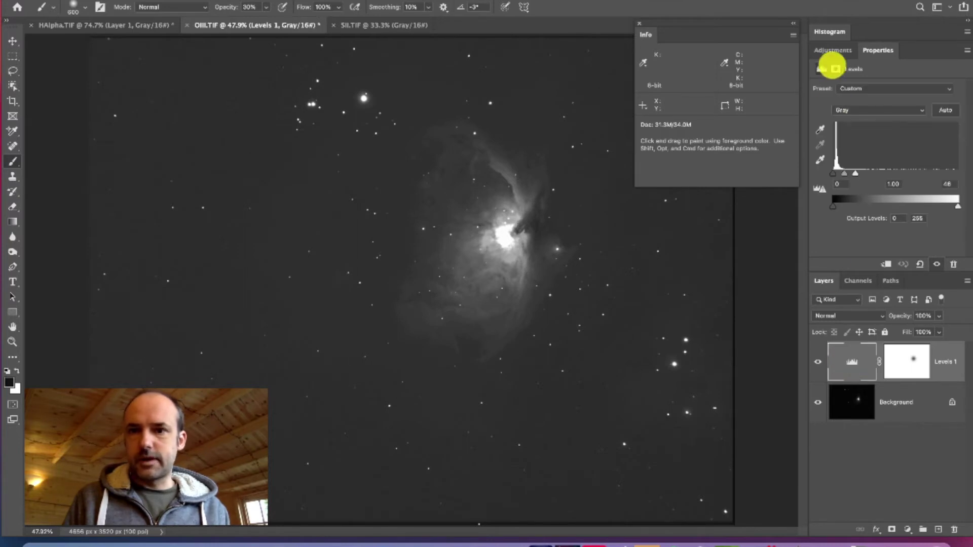
click(832, 50)
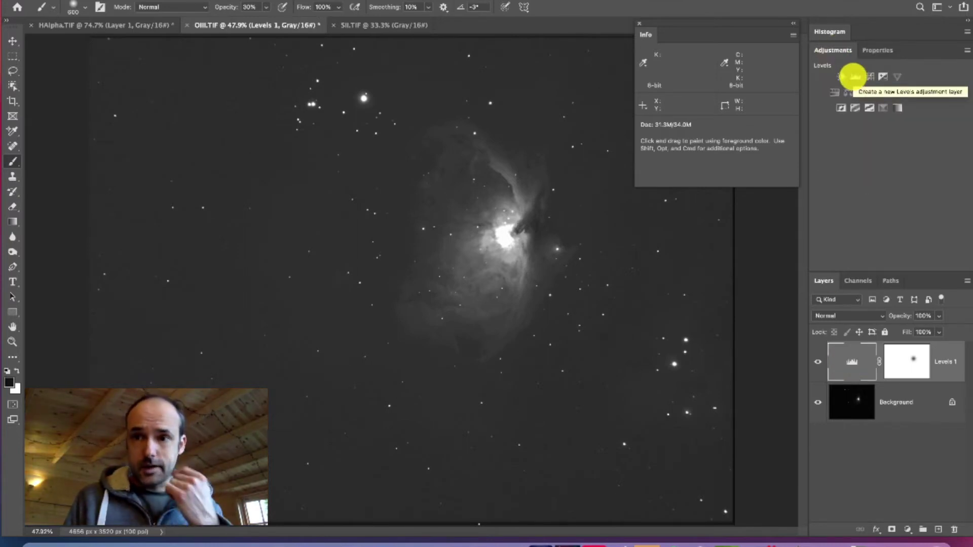
click(854, 76)
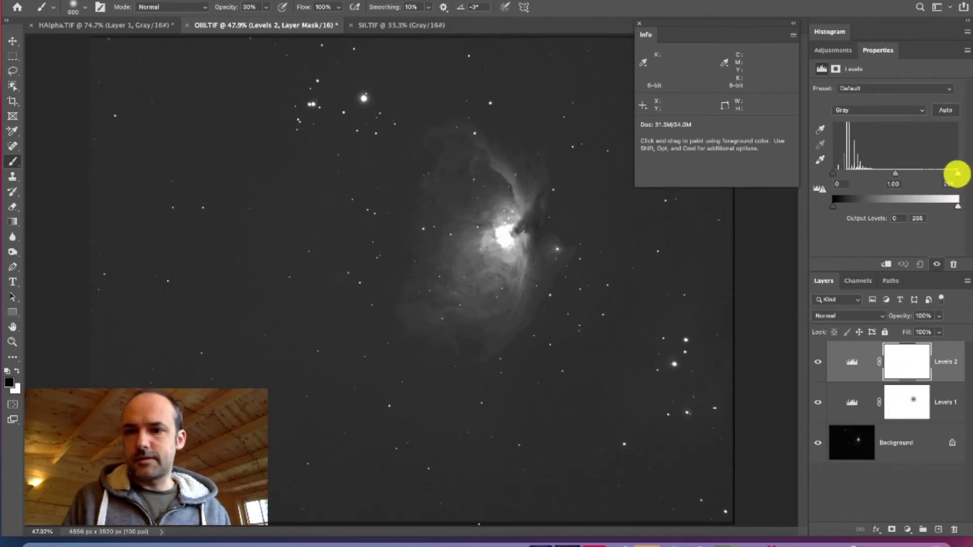
drag(956, 173, 883, 173)
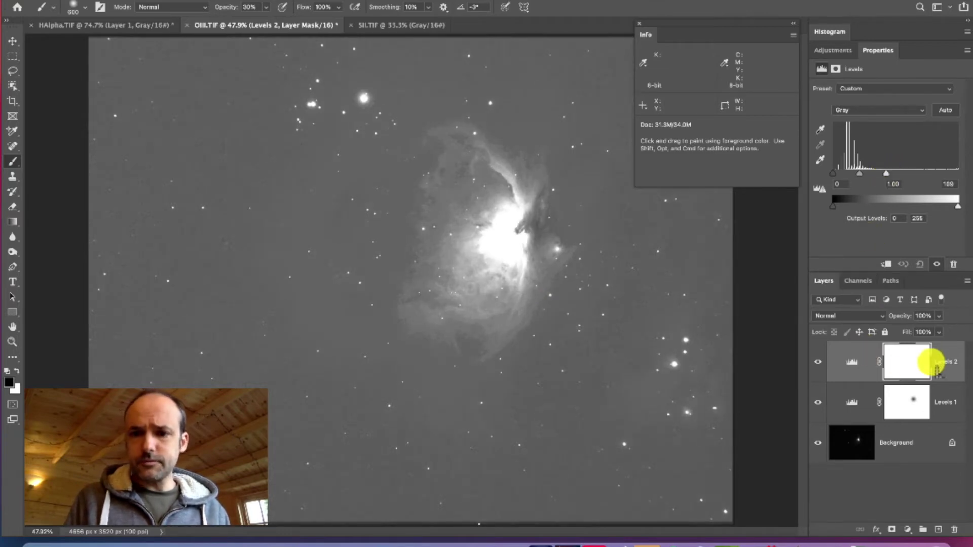
Step: Paint black over the bright core on OIII's Levels 2 mask with the 600 px brush at 30% opacity
mouse_move(473, 246)
mouse_down()
mouse_move(498, 247)
mouse_move(509, 225)
mouse_move(491, 237)
mouse_move(514, 256)
mouse_move(502, 220)
mouse_move(485, 242)
mouse_move(512, 257)
mouse_up()
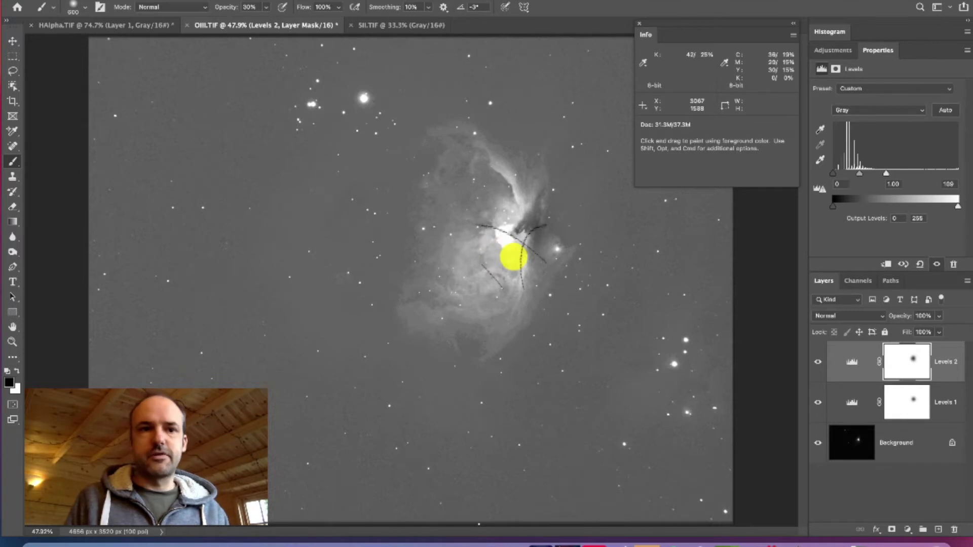
mouse_move(487, 236)
mouse_down()
mouse_move(504, 244)
mouse_move(515, 222)
mouse_move(522, 248)
mouse_up()
mouse_move(454, 219)
mouse_down()
mouse_move(515, 187)
mouse_move(458, 279)
mouse_move(506, 226)
mouse_move(512, 254)
mouse_move(515, 226)
mouse_move(508, 232)
mouse_move(484, 217)
mouse_move(516, 264)
mouse_up()
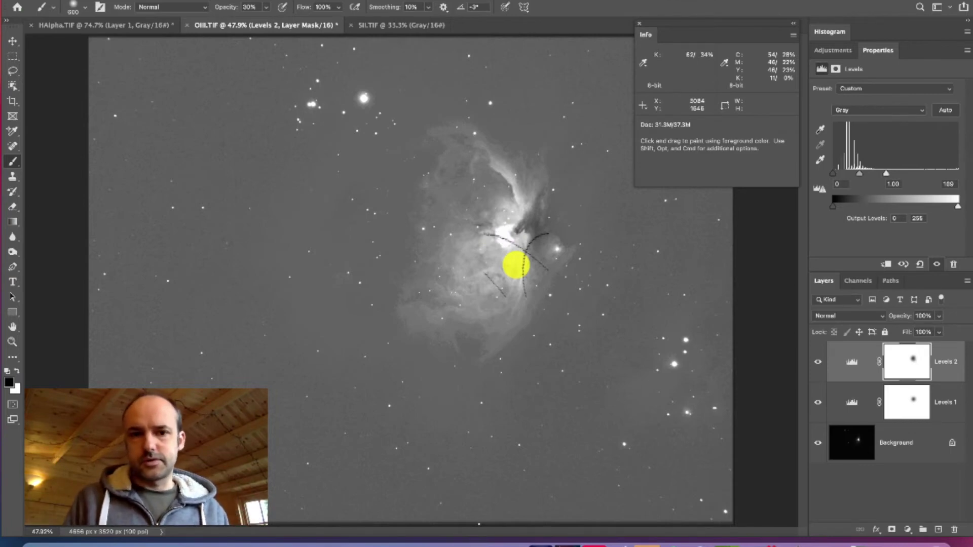
Step: Stamp the visible OIII layers onto a new layer and add a Levels adjustment above it with the black input at 20
click(853, 373)
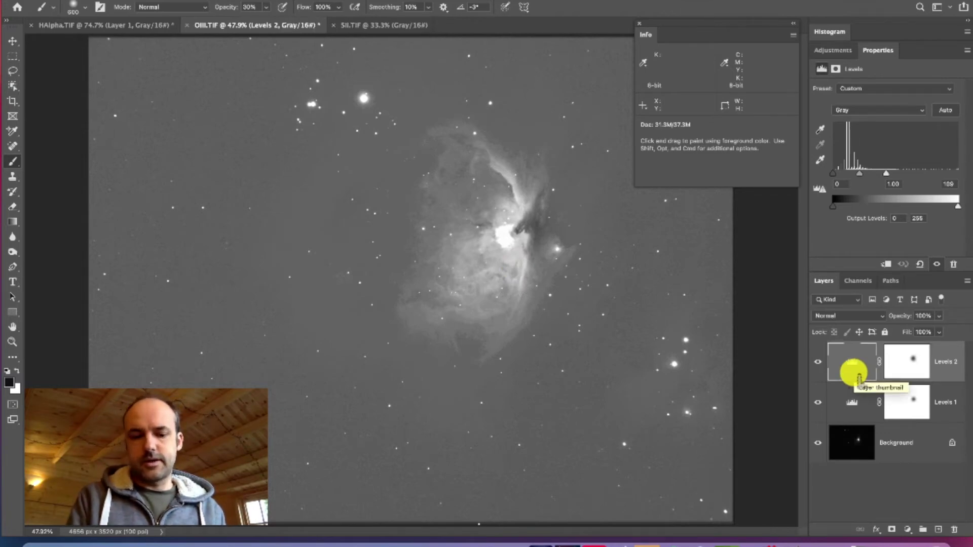
key(super+shift+alt+n)
key(super+shift+alt+e)
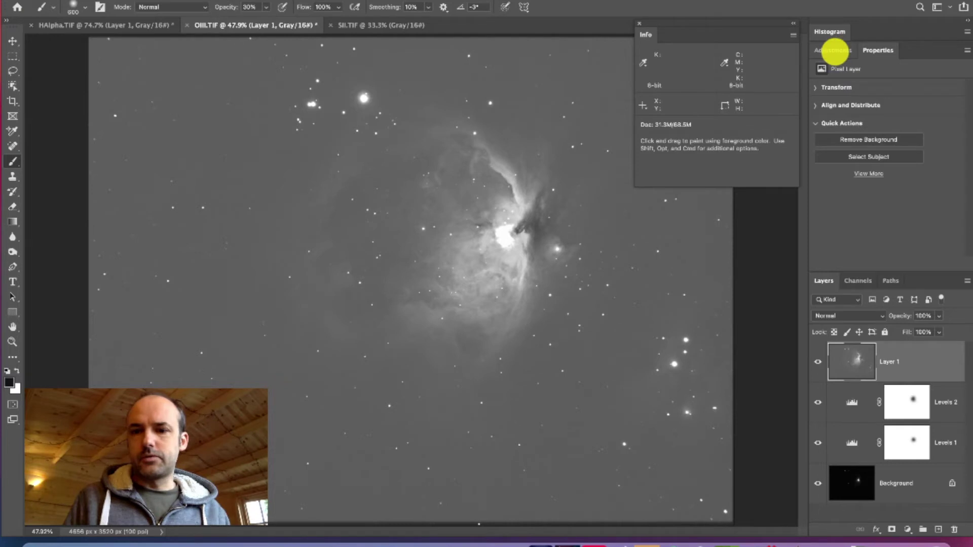
click(833, 50)
click(856, 77)
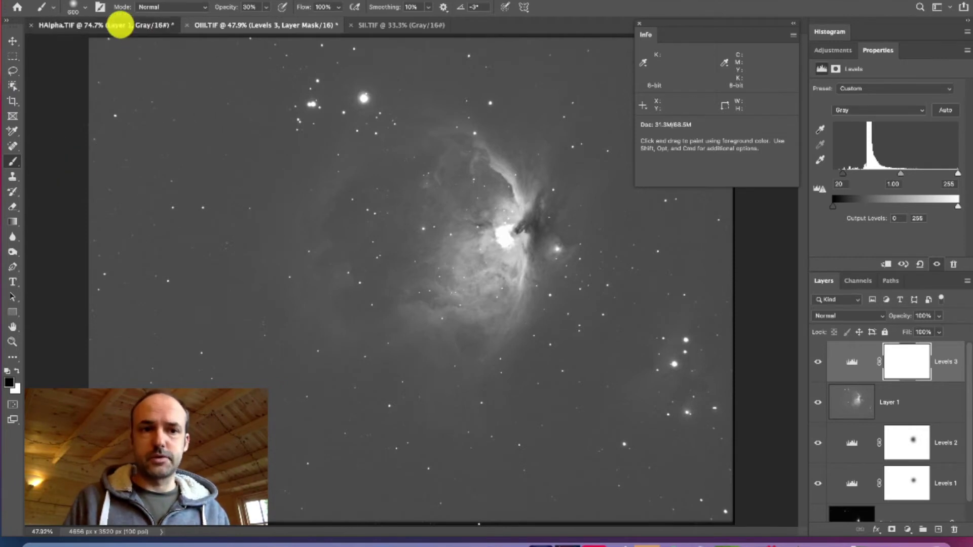
click(120, 25)
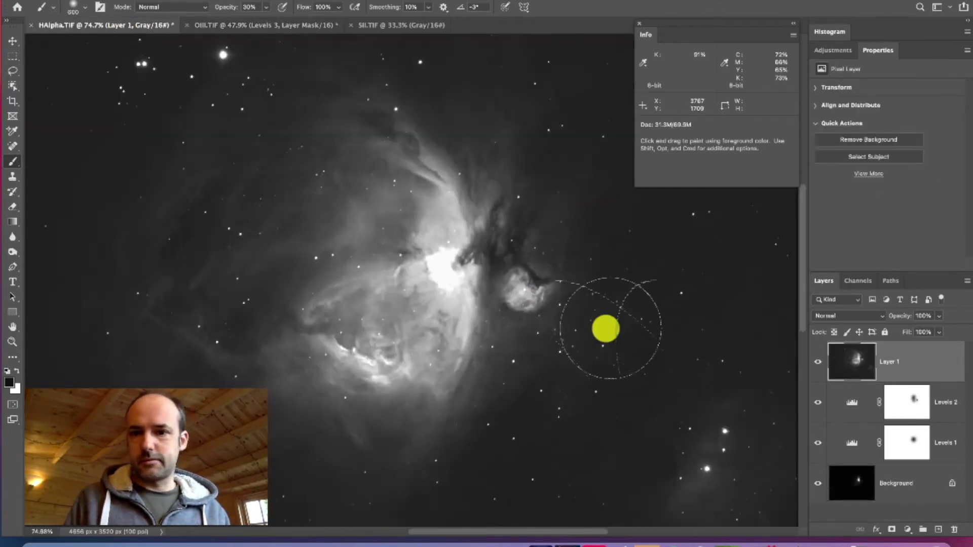
scroll(550, 243, down, 3)
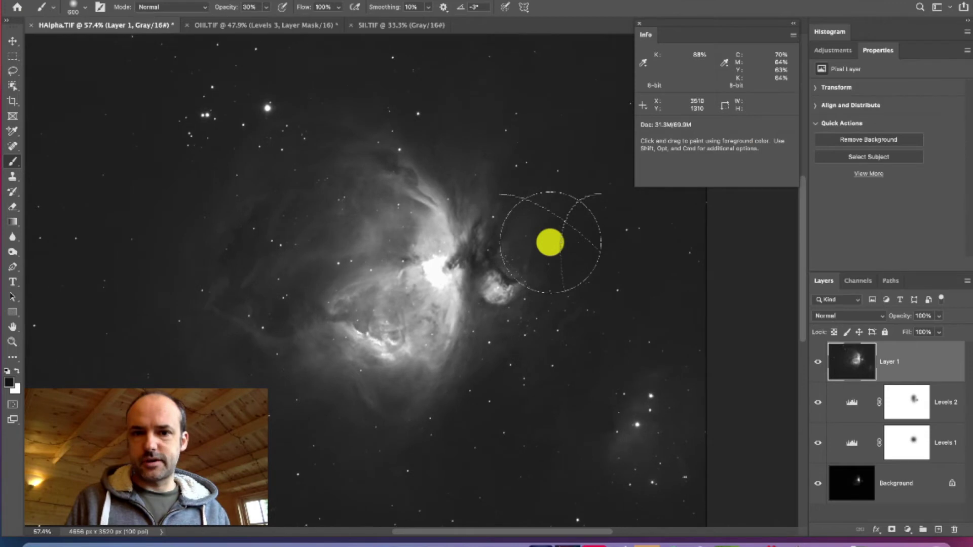
scroll(549, 243, down, 2)
click(834, 49)
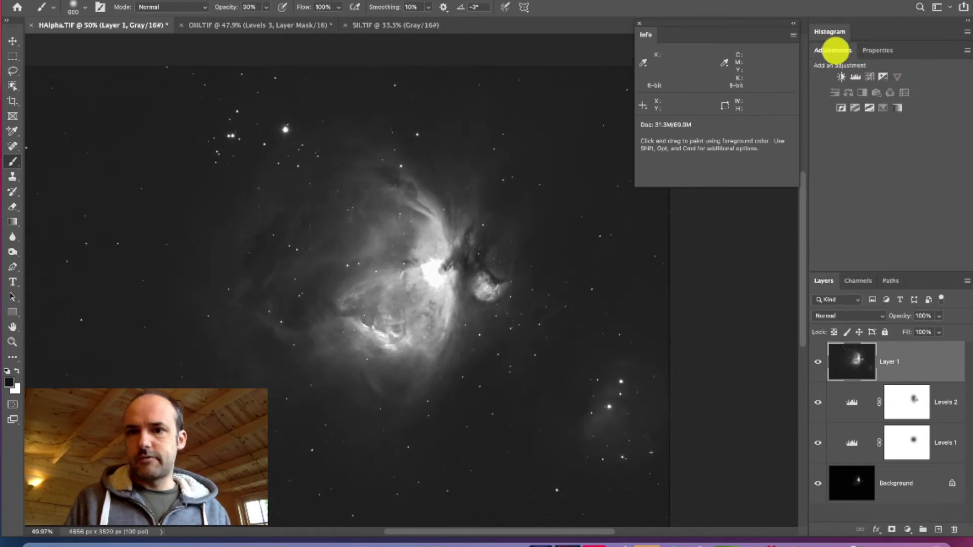
click(856, 77)
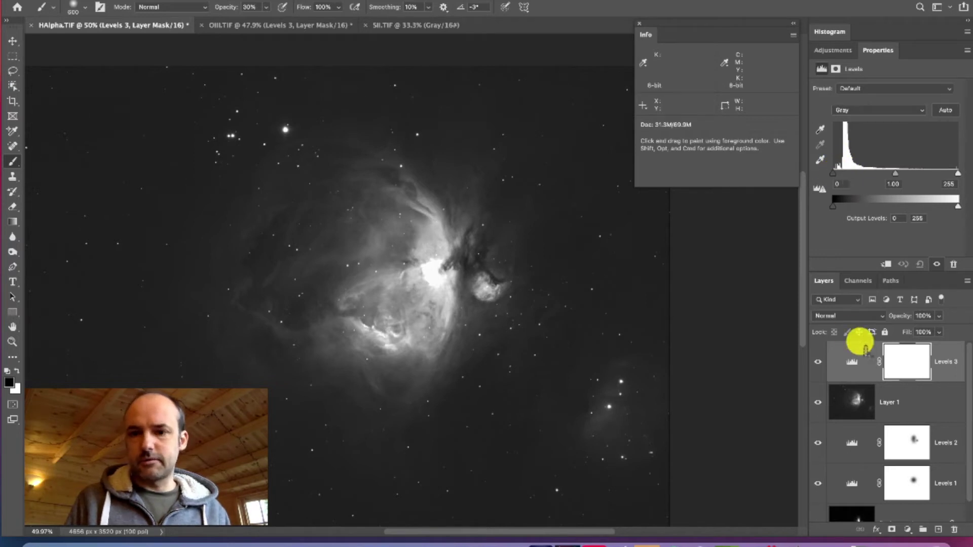
drag(851, 364, 954, 530)
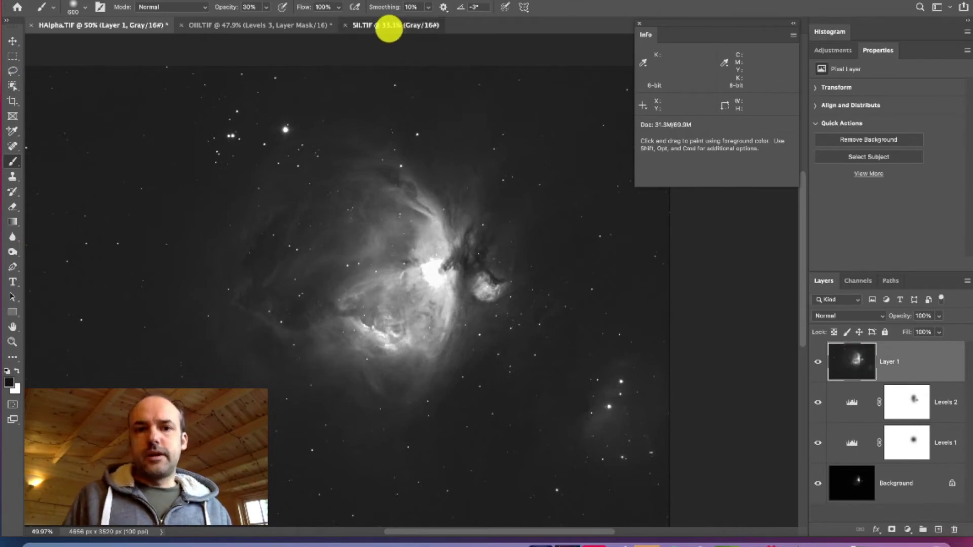
Step: Switch to the SII image and add a Levels adjustment layer with the white input at 27
click(389, 28)
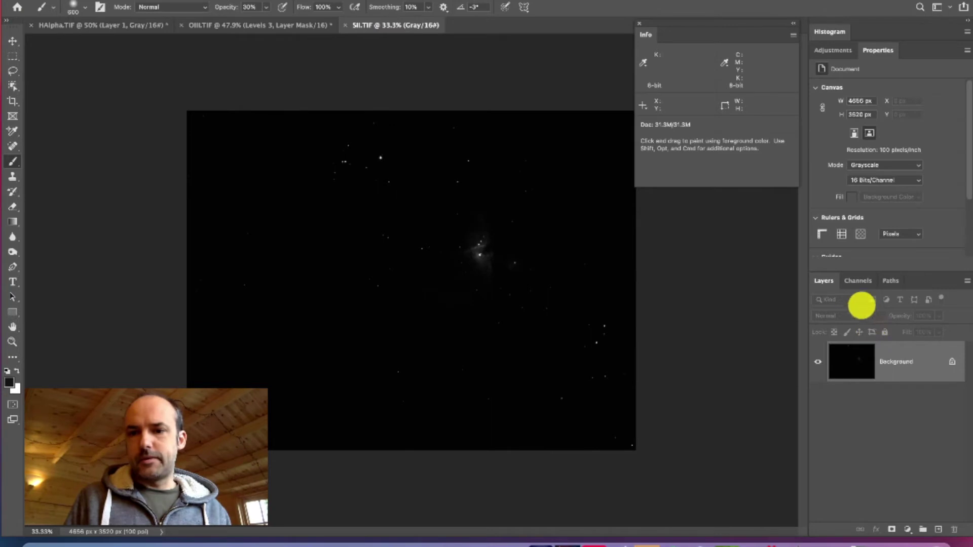
click(833, 50)
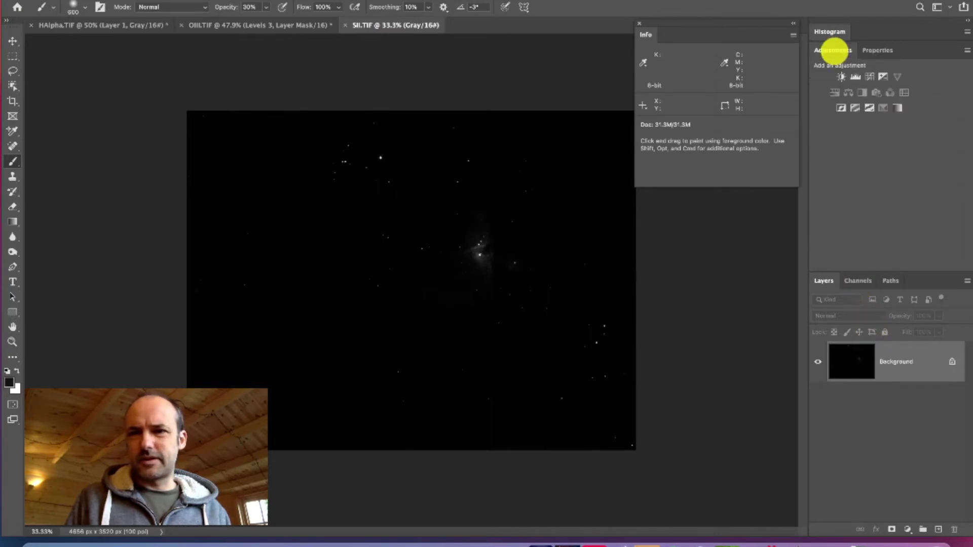
click(856, 76)
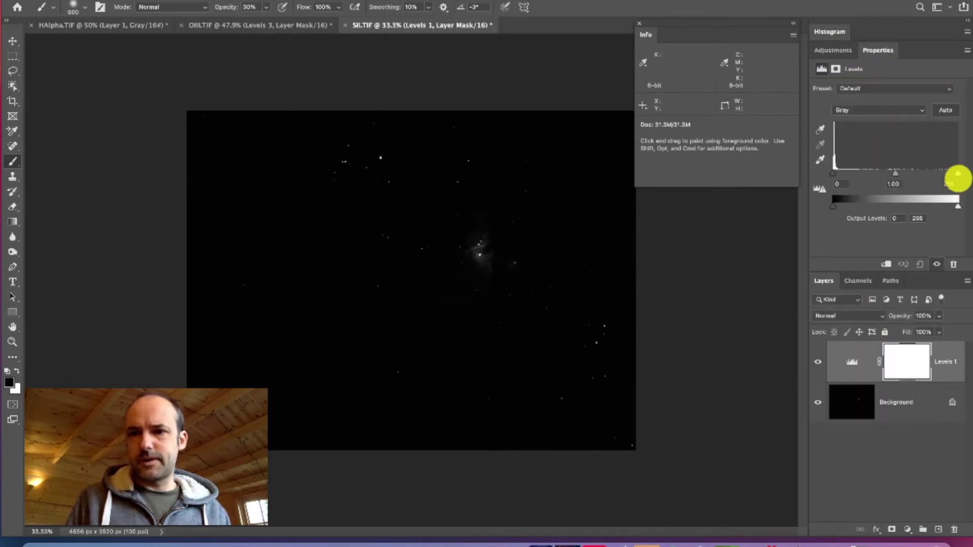
drag(958, 173, 854, 177)
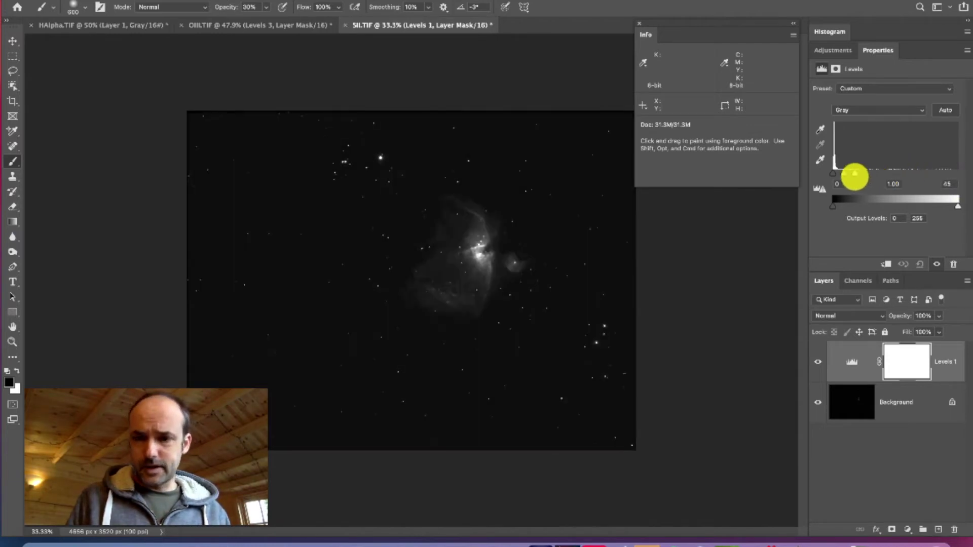
drag(852, 177, 849, 176)
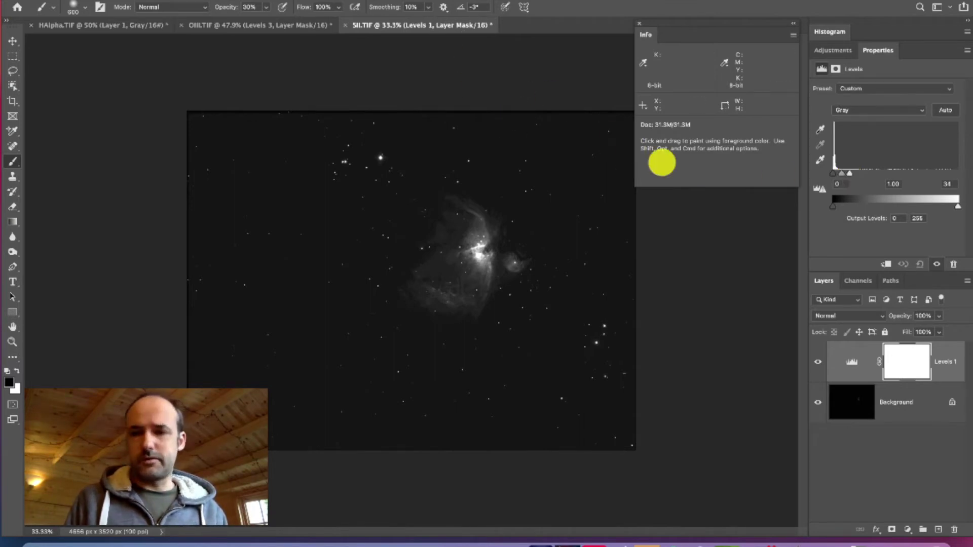
drag(850, 172, 846, 172)
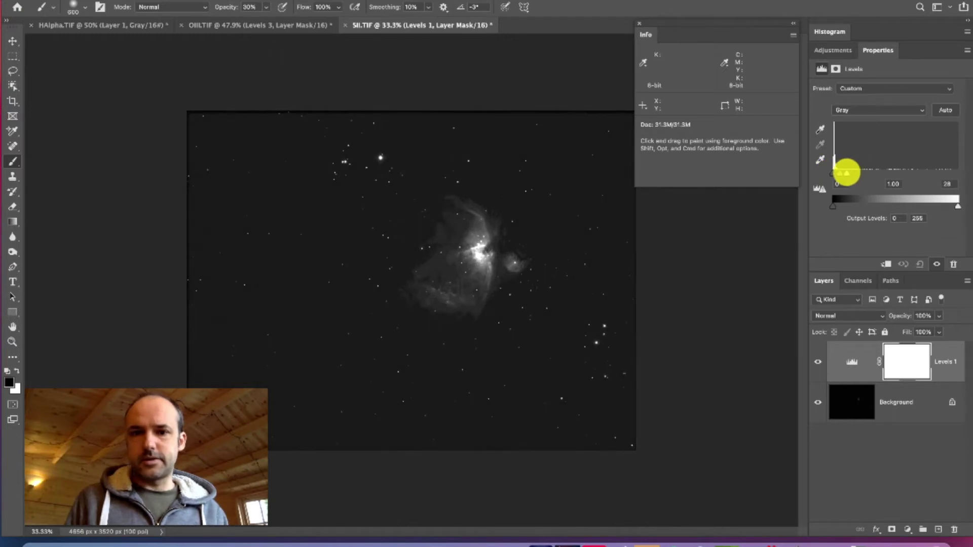
drag(846, 173, 845, 172)
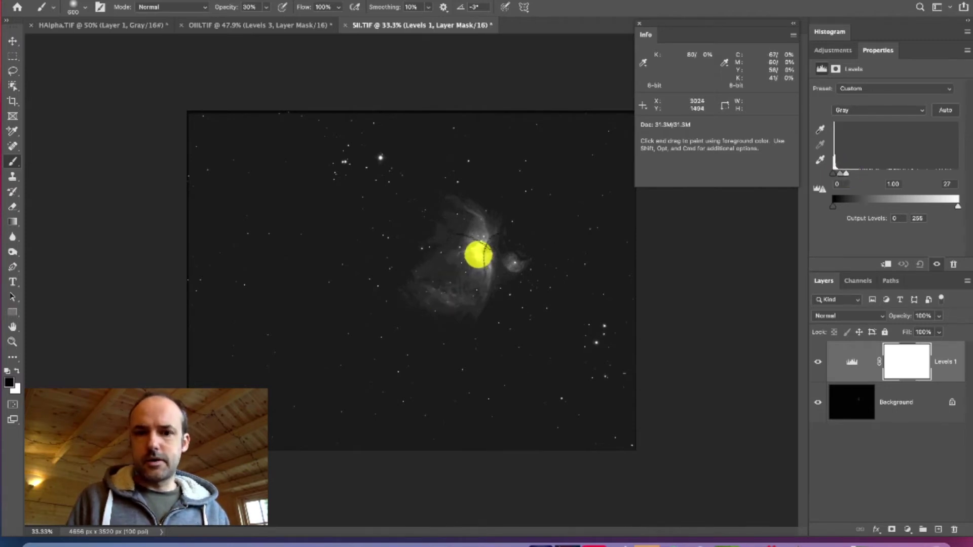
Step: Paint black over the bright core on SII's Levels 1 mask with the brush reduced to 400 px
scroll(478, 255, up, 4)
scroll(537, 233, up, 1)
key(bracketleft)
key(bracketleft)
drag(556, 221, 546, 221)
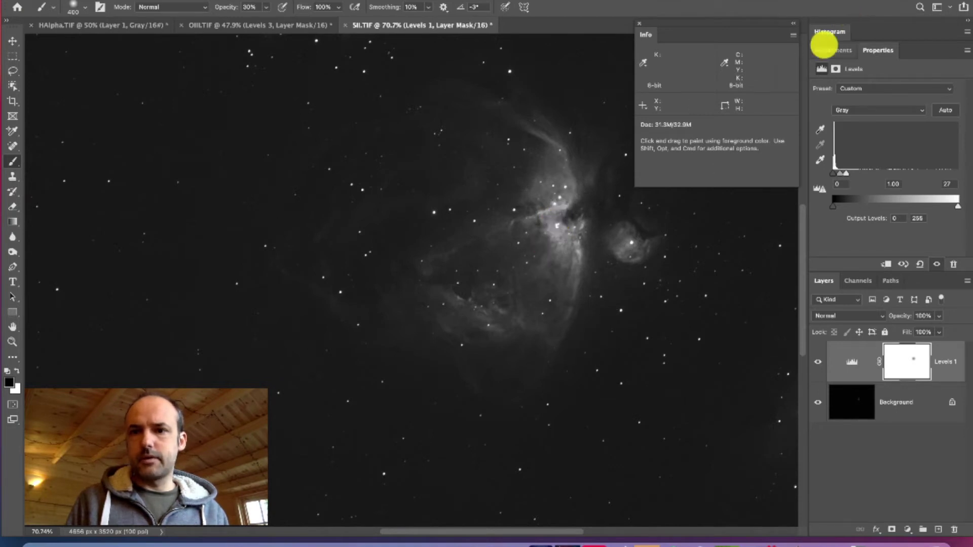
Step: Add a second Levels adjustment layer to the SII image with the white input at 104
click(831, 50)
click(853, 79)
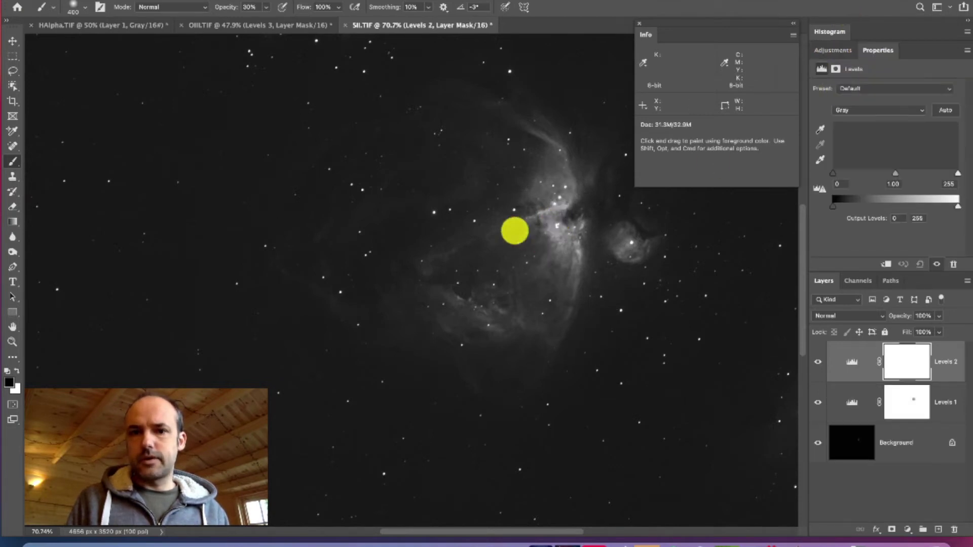
scroll(514, 231, down, 5)
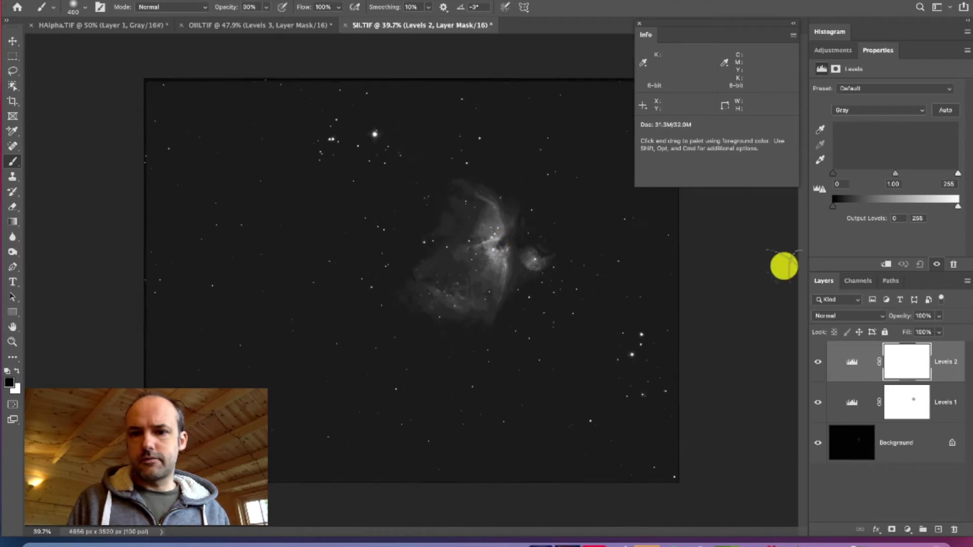
drag(957, 173, 882, 180)
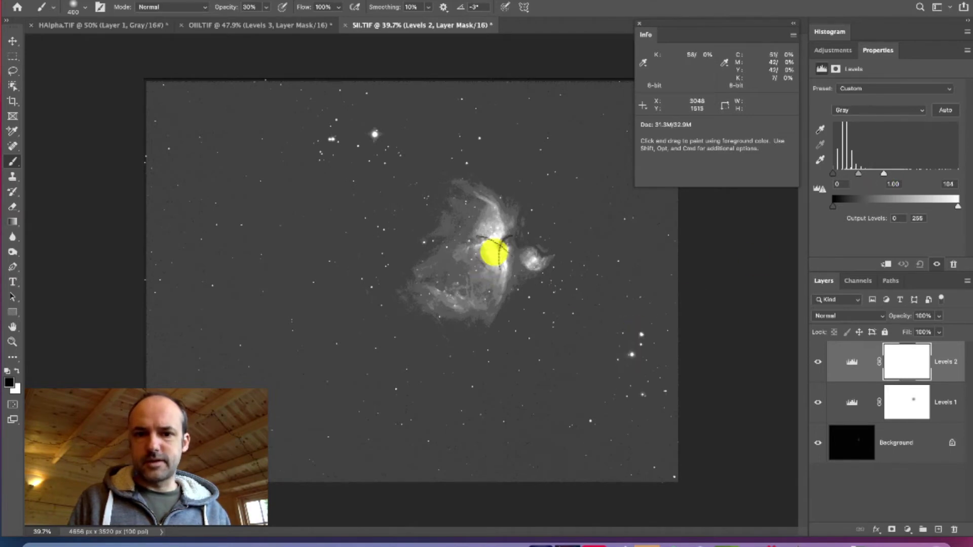
Step: Paint black over the core and the small nebula beside it on SII's Levels 2 mask, undoing the last excess stroke
mouse_move(495, 252)
mouse_down()
mouse_move(495, 239)
mouse_move(513, 263)
mouse_move(530, 260)
mouse_up()
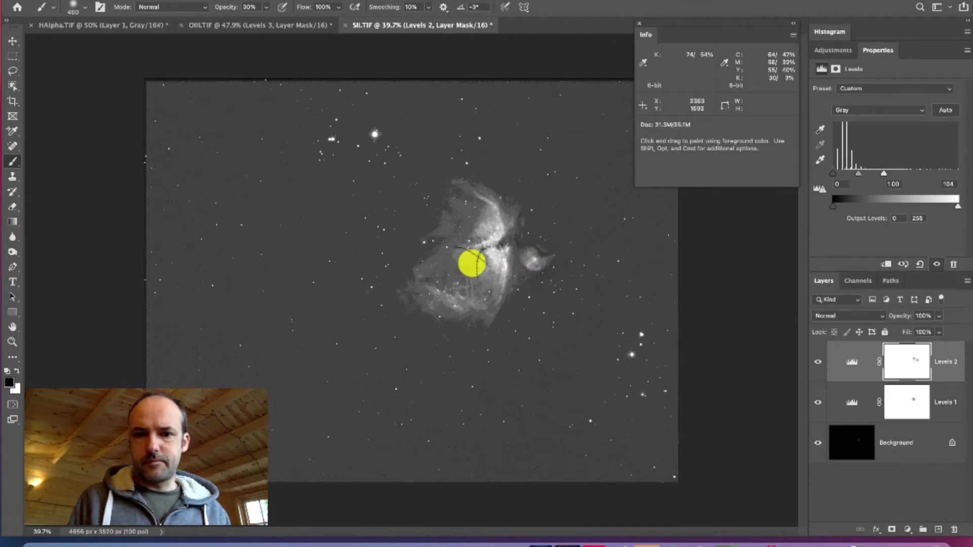
key(super+z)
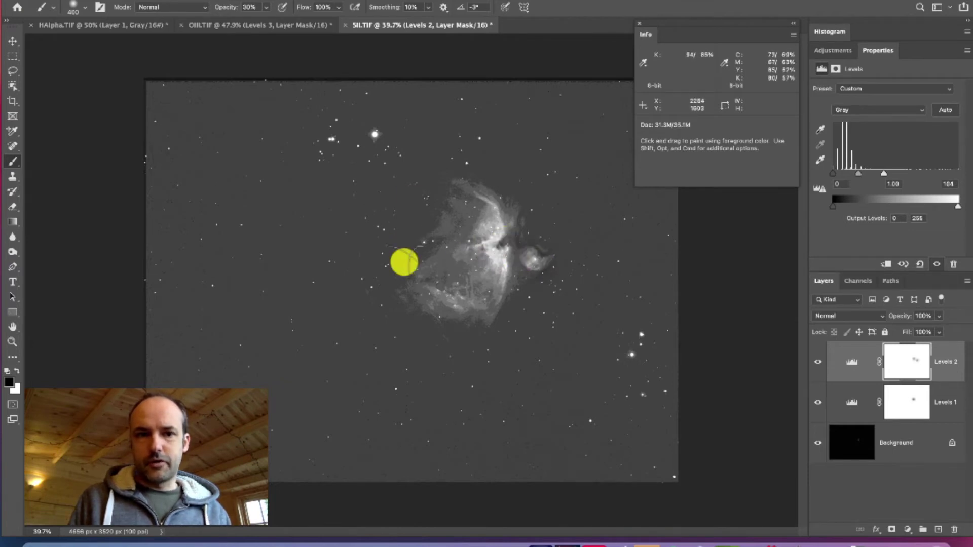
Step: Stamp the visible SII layers onto a new layer above Levels 2, and flatten the image
click(852, 361)
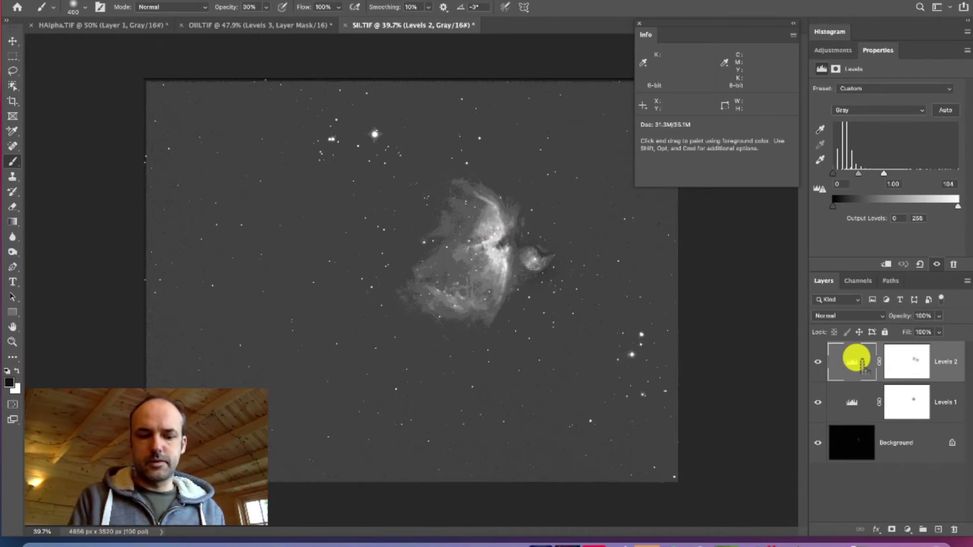
key(super+v)
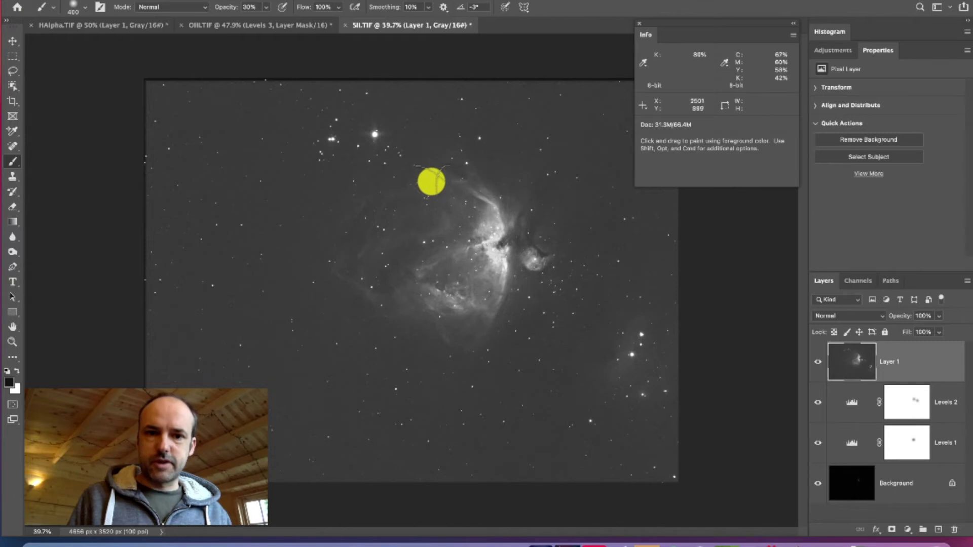
scroll(374, 259, up, 1)
scroll(374, 258, up, 5)
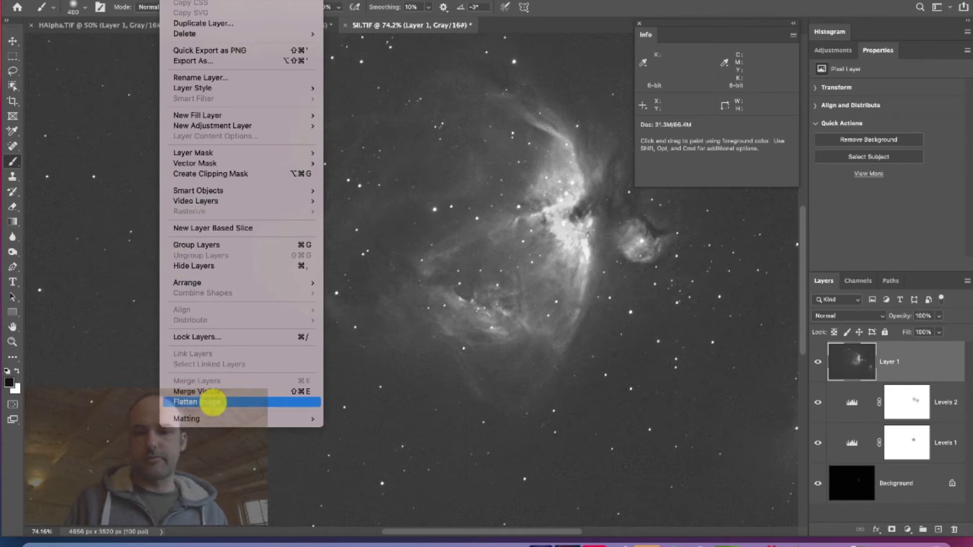
click(212, 402)
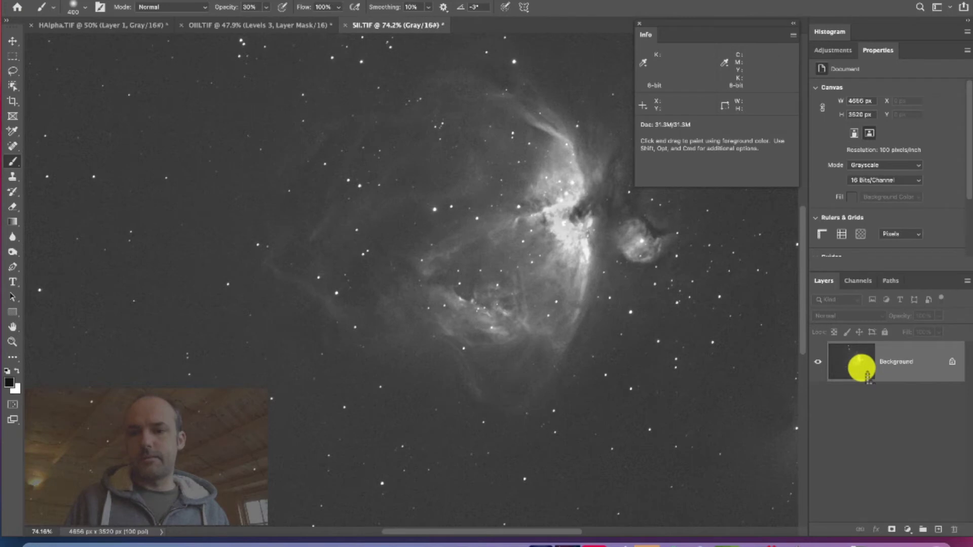
Step: Flatten the OIII image and the HAlpha image so each has a single background layer
click(242, 22)
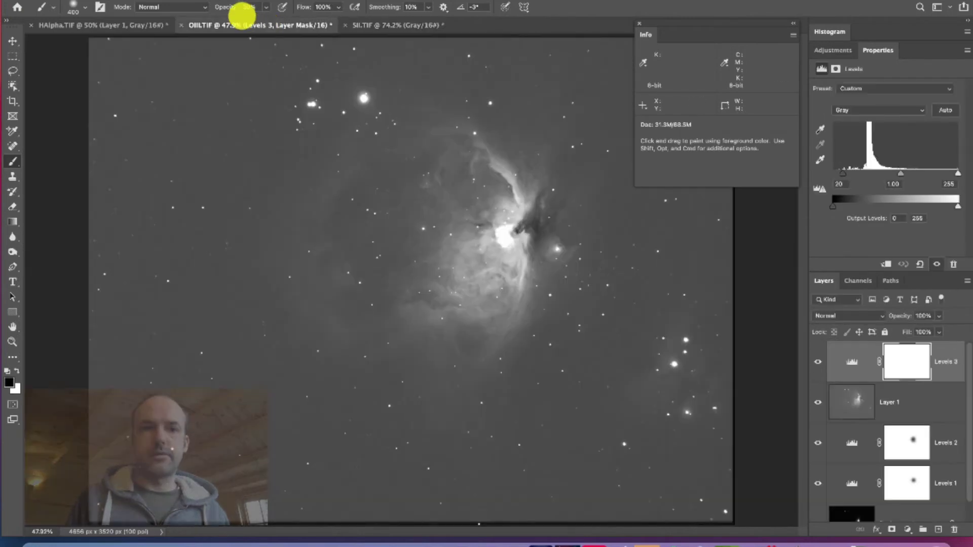
click(172, 1)
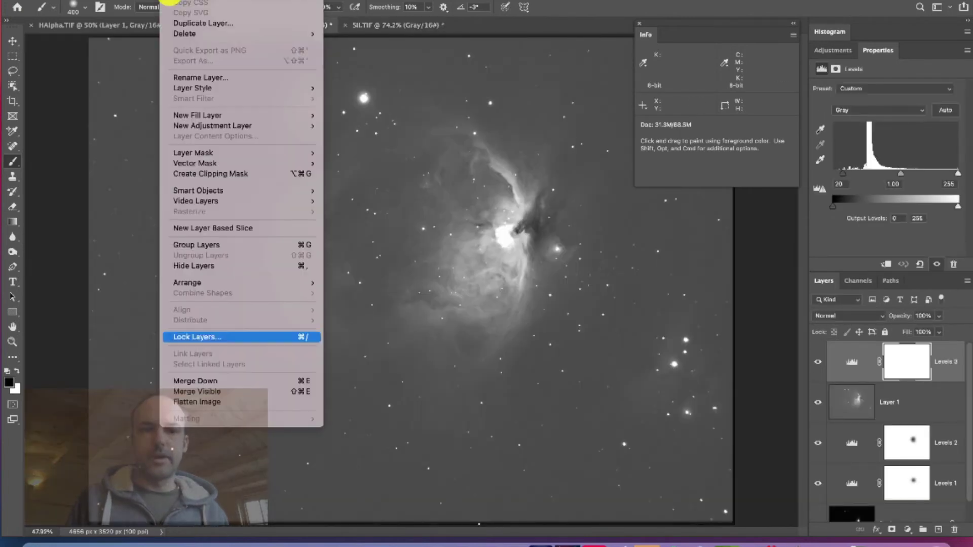
click(202, 402)
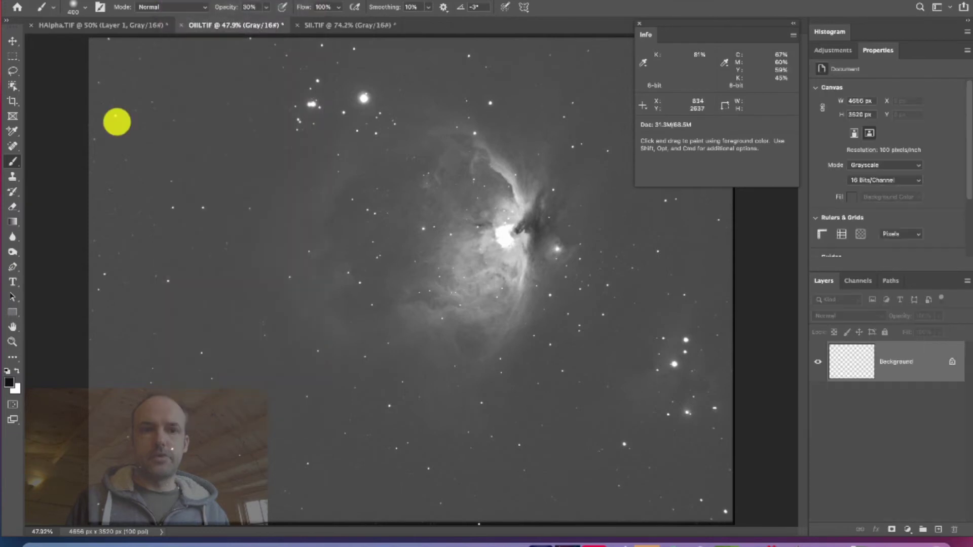
click(100, 25)
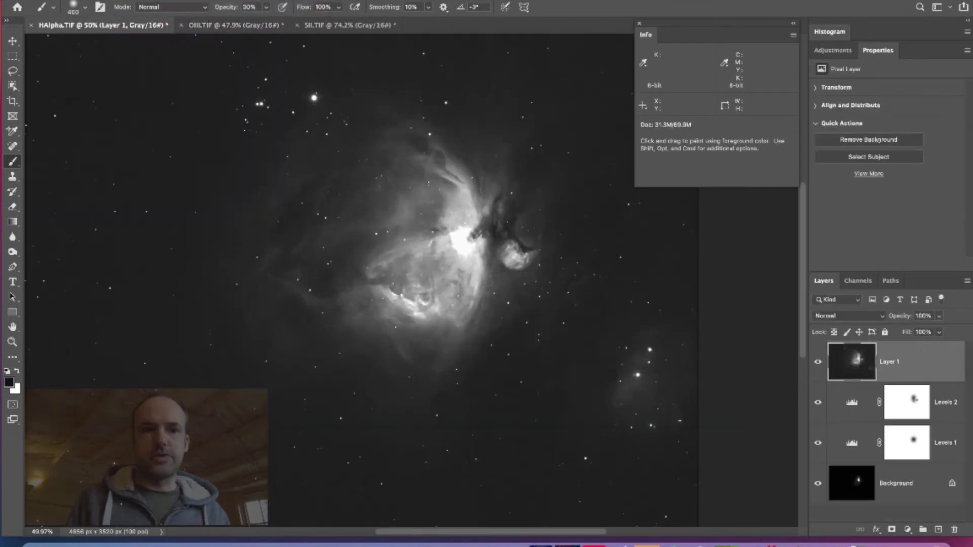
click(172, 1)
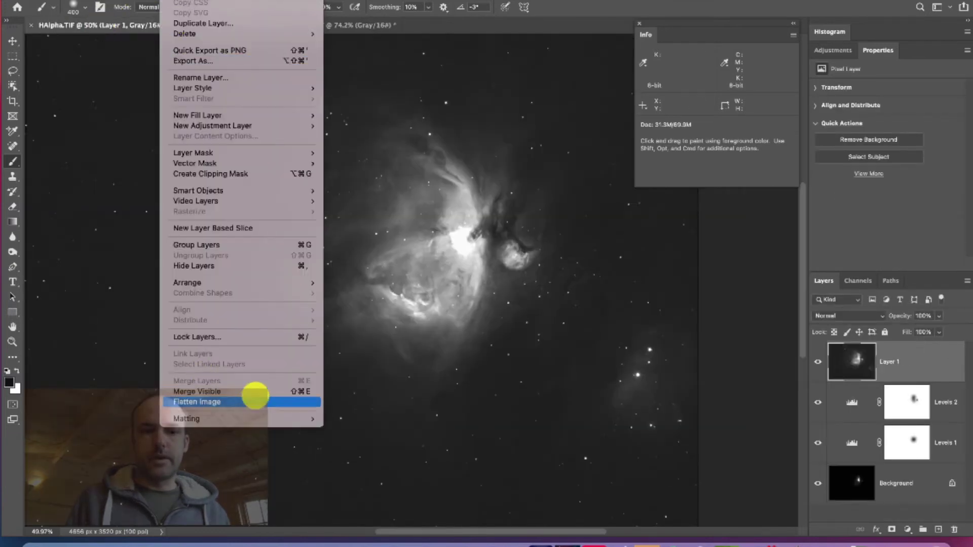
click(252, 400)
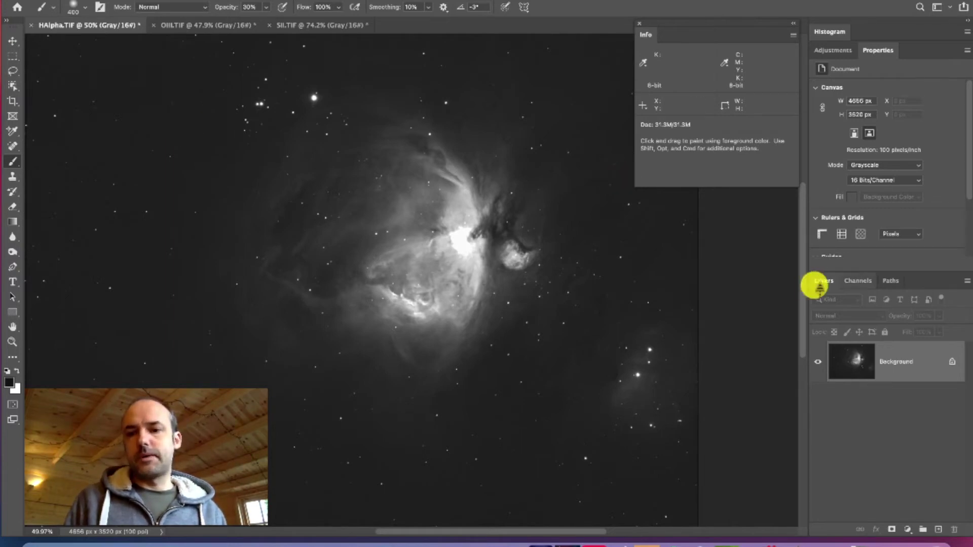
Step: Start merging the open grayscale images' channels in RGB Color mode with 3 channels
click(856, 280)
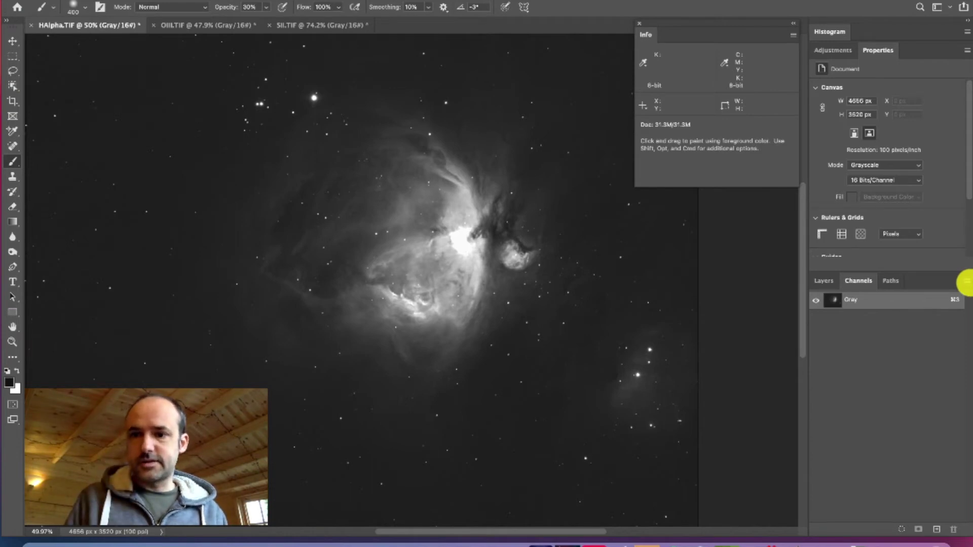
click(966, 282)
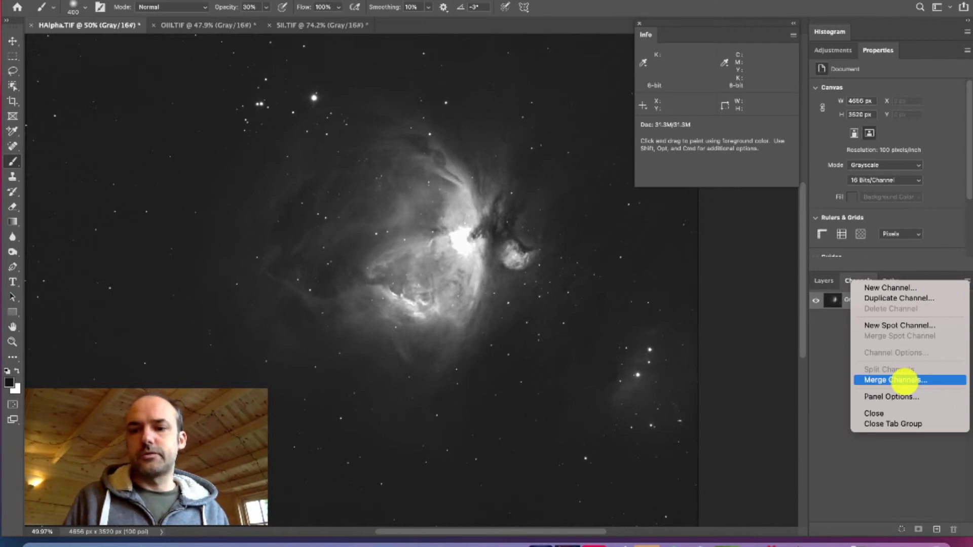
click(905, 380)
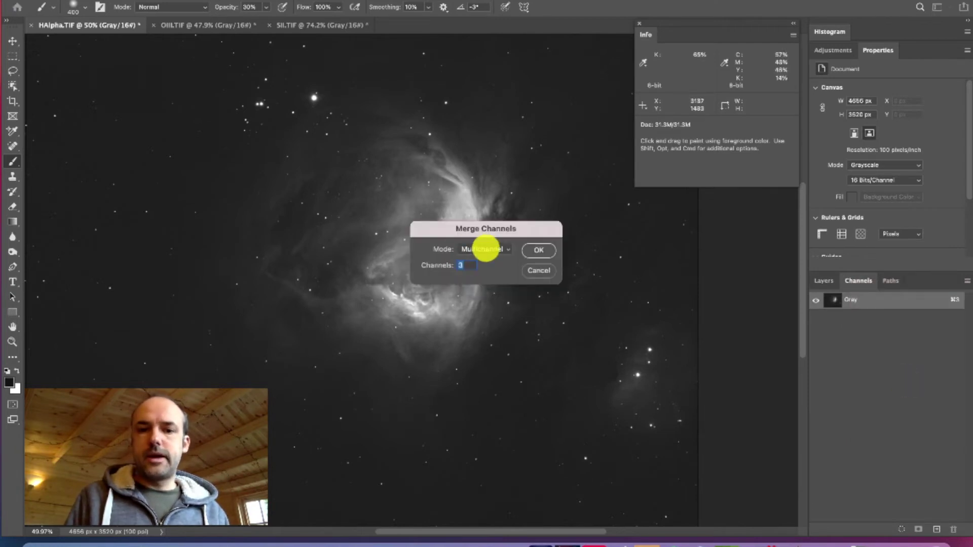
click(485, 249)
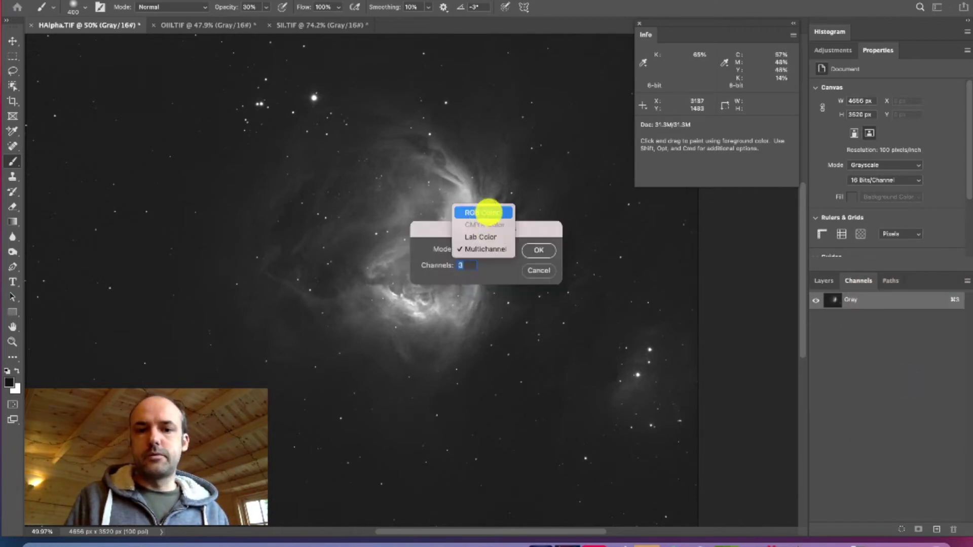
click(488, 212)
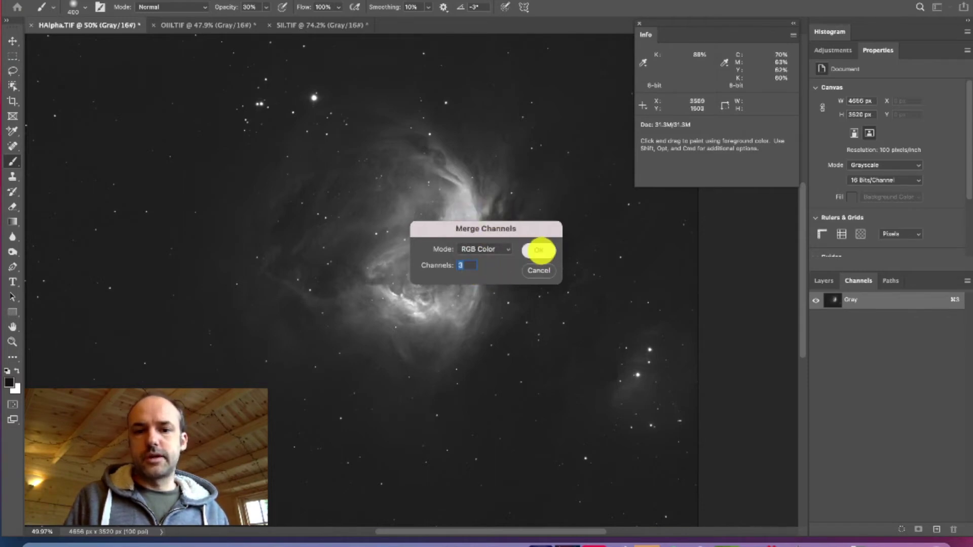
click(539, 250)
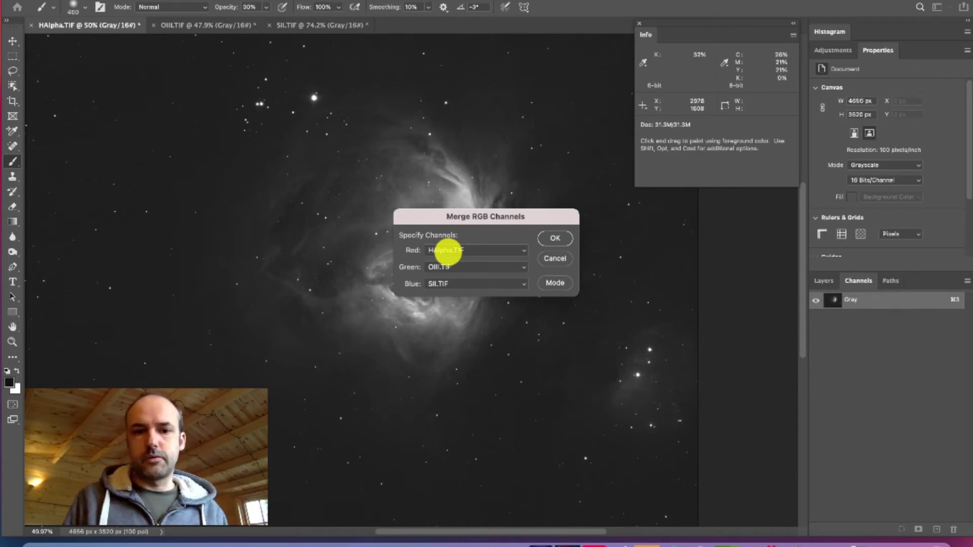
Step: Assign SII.TIF to red, HAlpha.TIF to green and OIII.TIF to blue, and create the merged RGB image
click(454, 267)
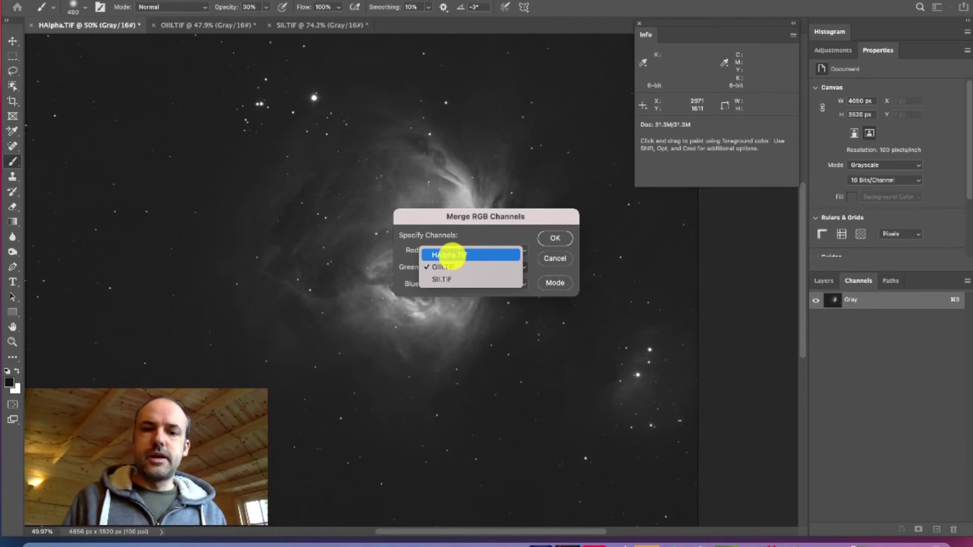
click(450, 255)
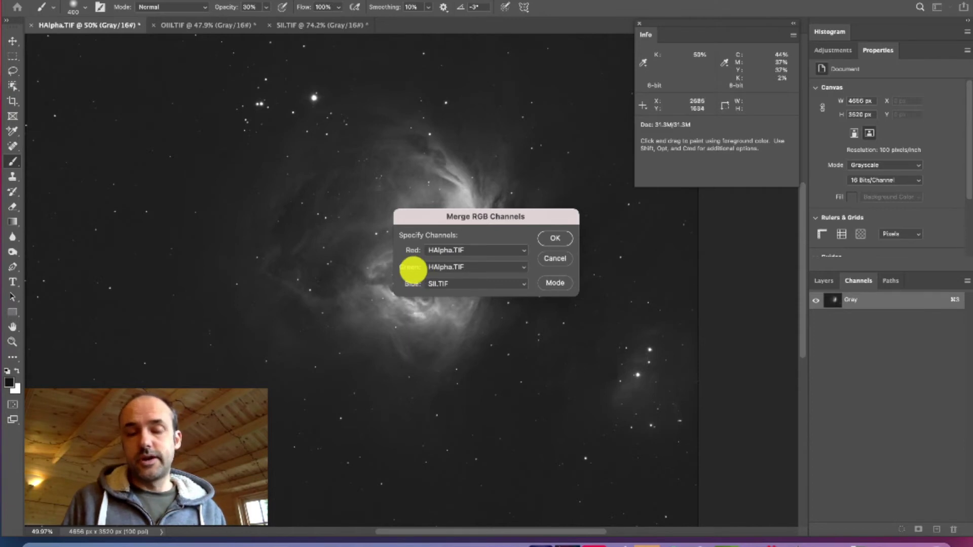
click(463, 282)
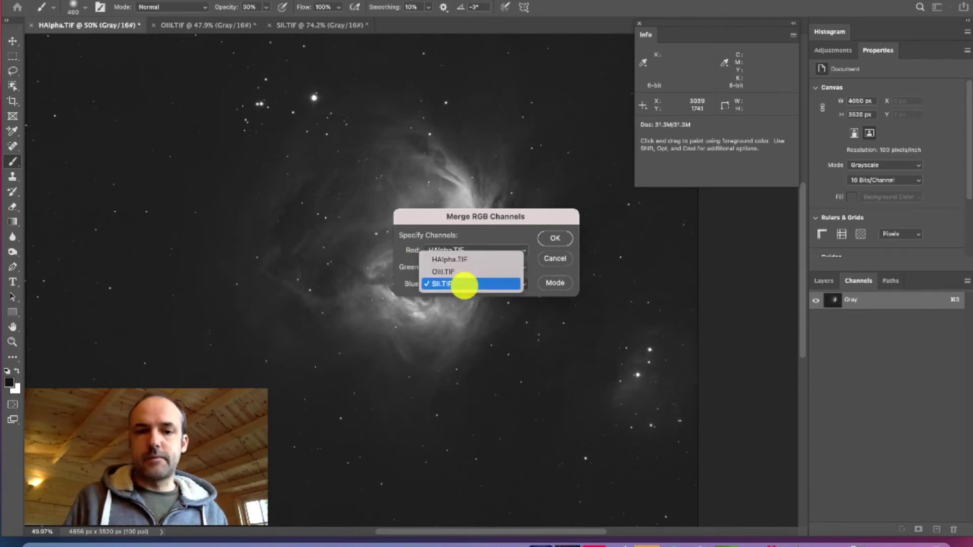
click(442, 271)
click(465, 251)
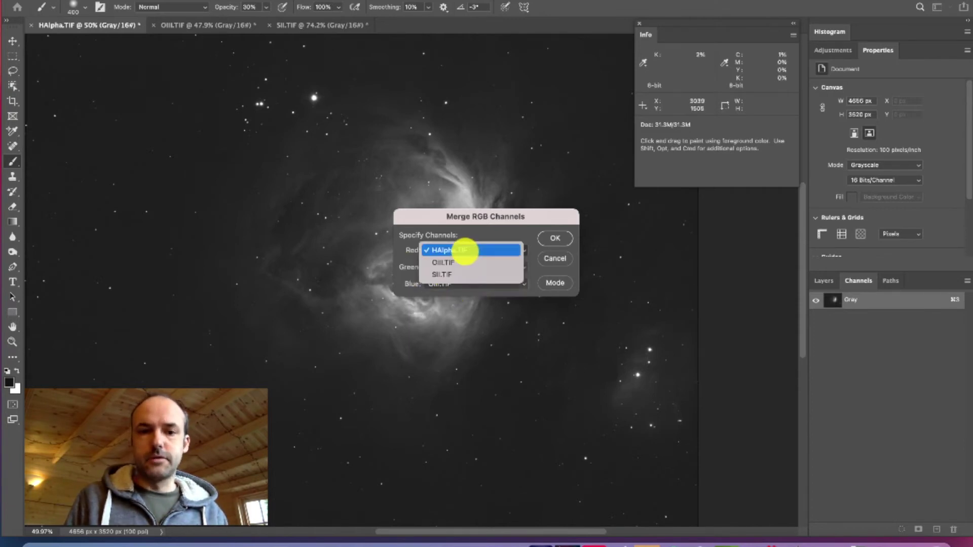
click(460, 273)
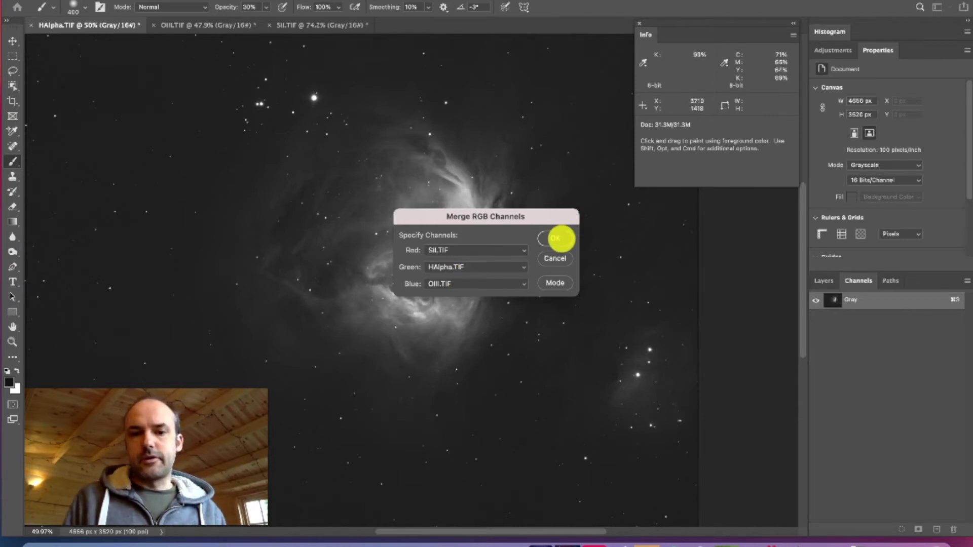
click(561, 238)
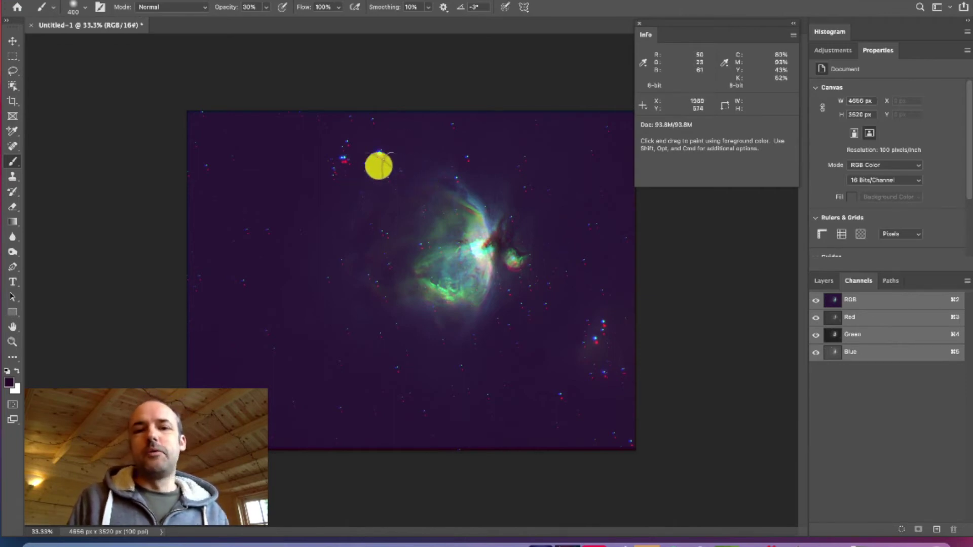
Step: Activate the Move tool and target only the Green channel, keeping Red and Blue visible, with the stars beside the nebula in close view
scroll(379, 166, up, 5)
scroll(379, 165, up, 1)
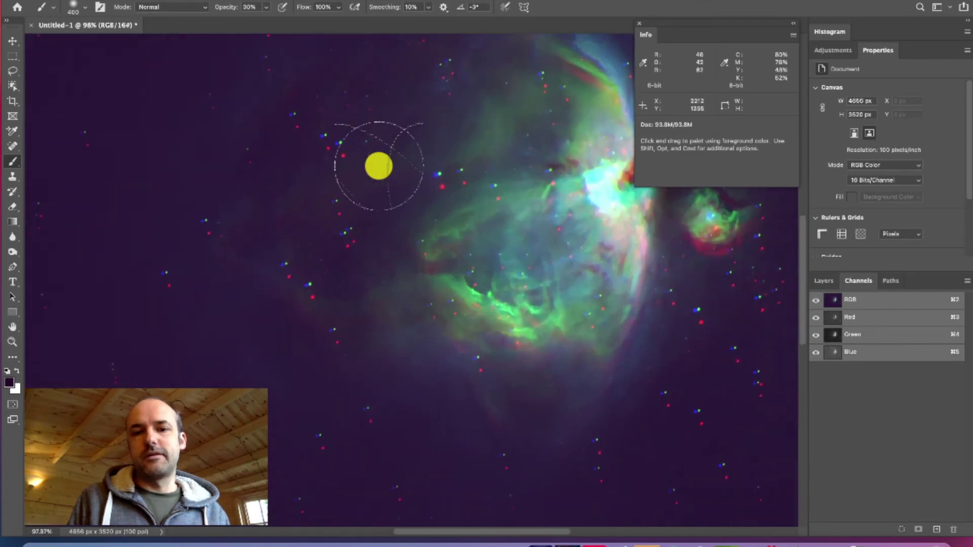
scroll(378, 166, up, 3)
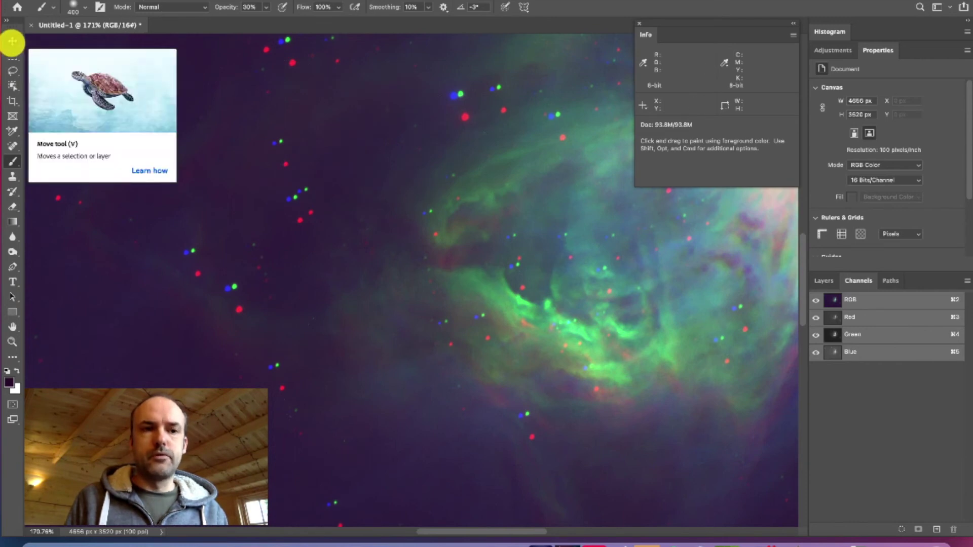
click(12, 40)
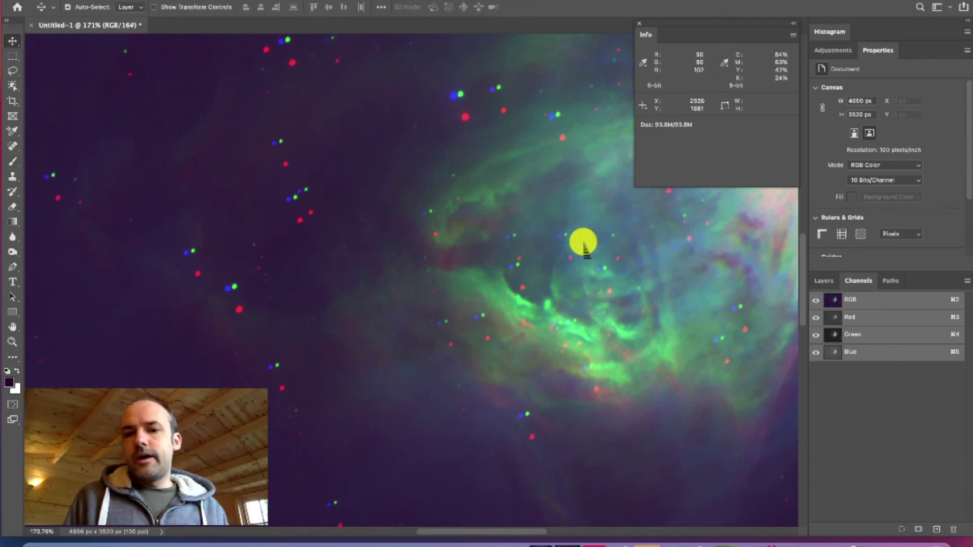
key(space)
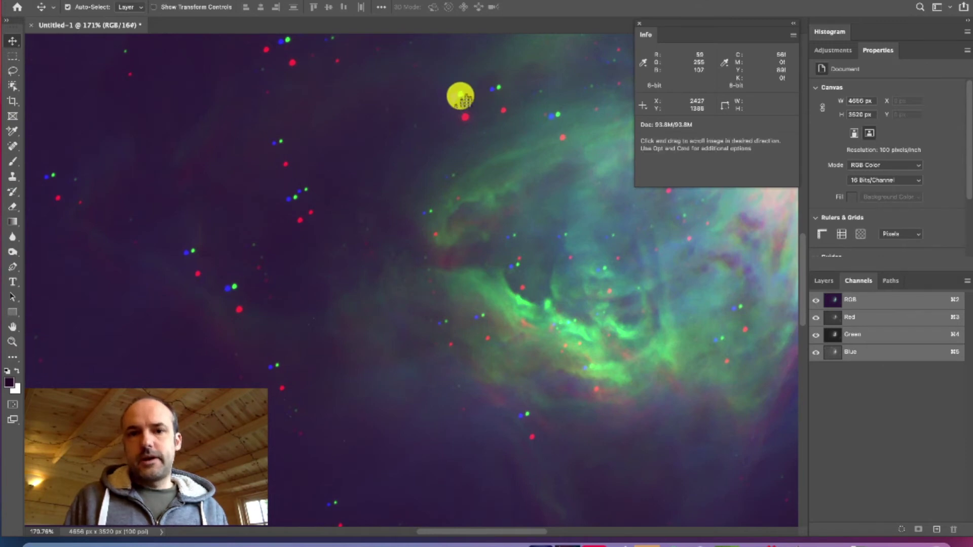
drag(460, 96, 460, 115)
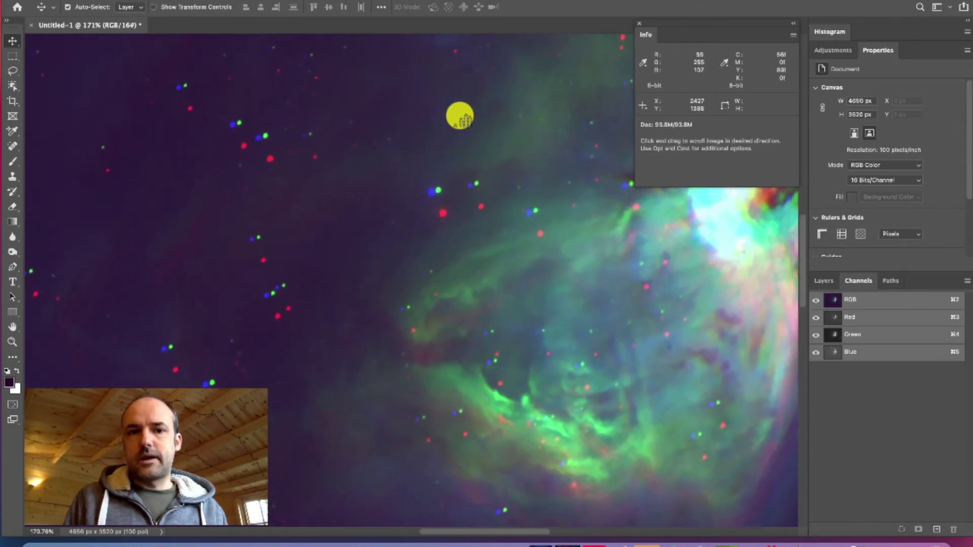
scroll(437, 193, up, 5)
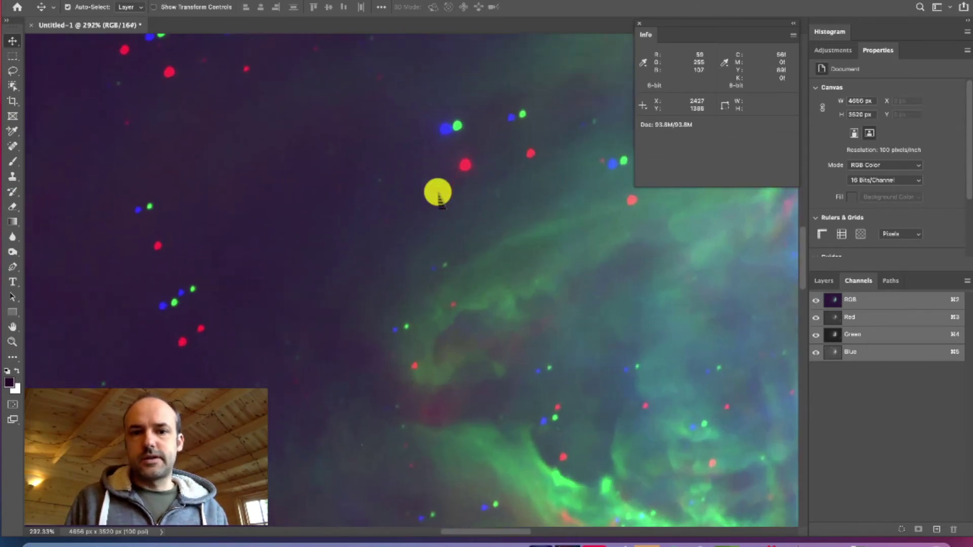
scroll(436, 191, up, 3)
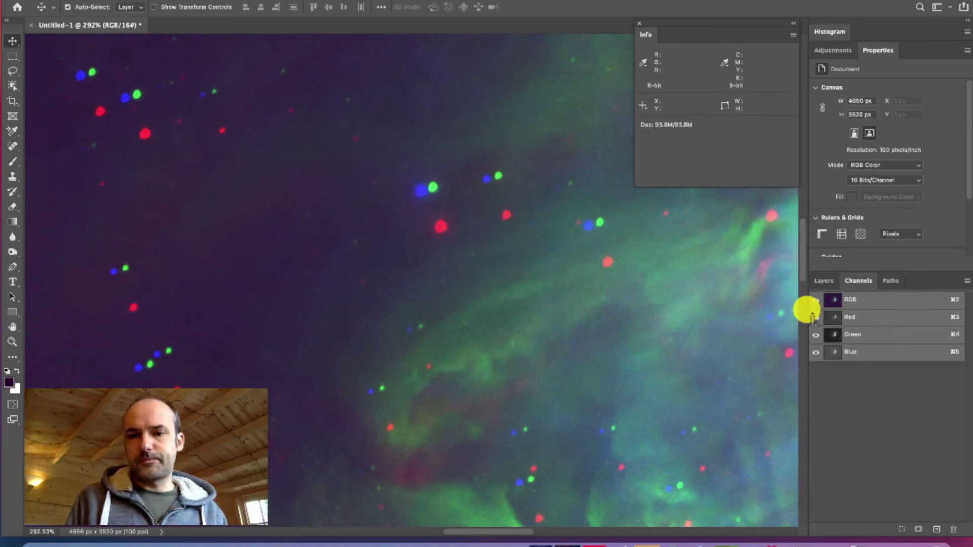
click(864, 334)
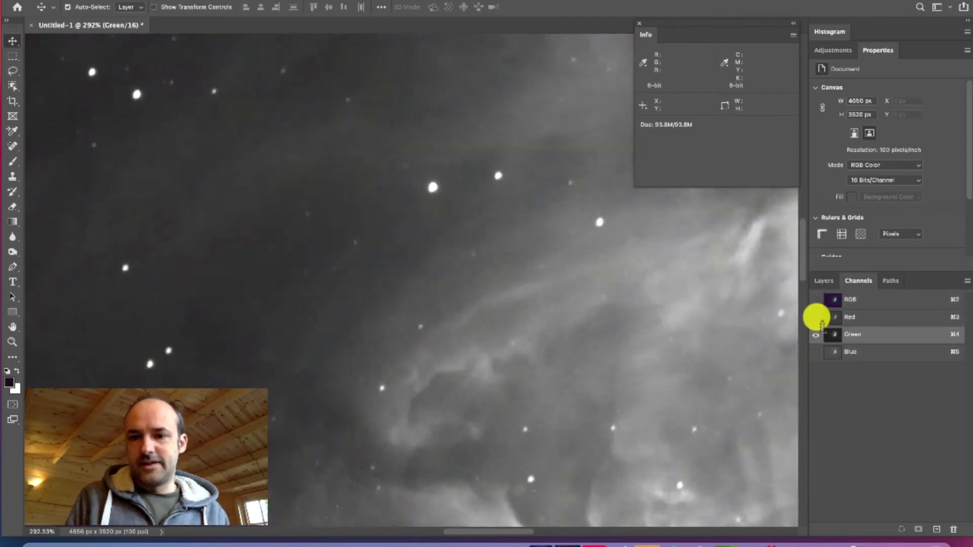
click(816, 318)
click(816, 352)
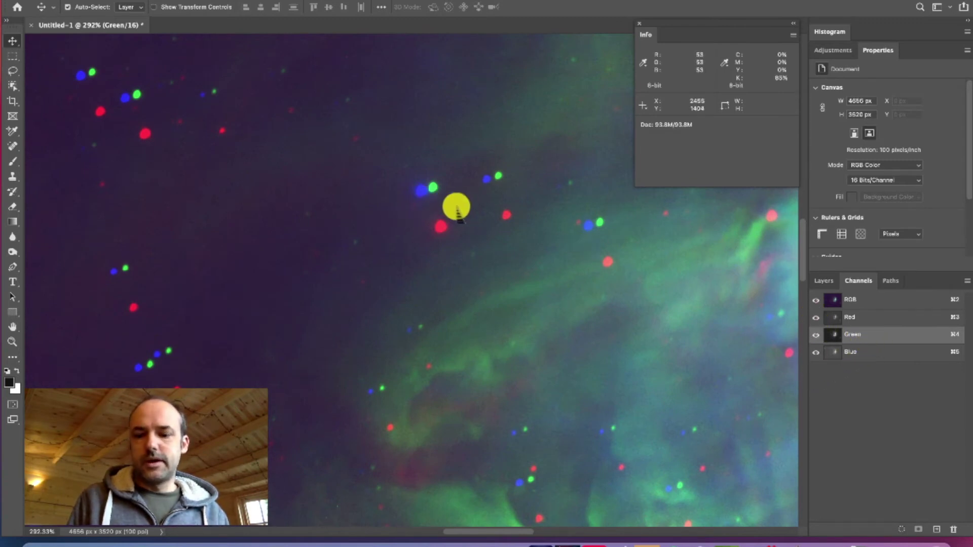
Step: Nudge the Green channel left and slightly down until its stars overlap those of the Blue channel
drag(456, 208, 455, 209)
key(Left)
key(Left)
key(Left)
key(Left)
key(Down)
key(Down)
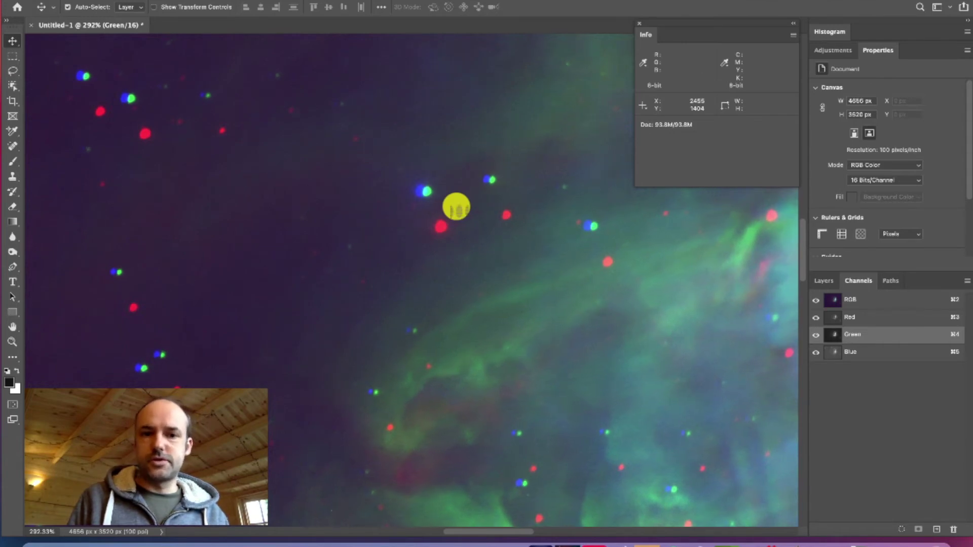
key(Left)
key(Left)
key(Up)
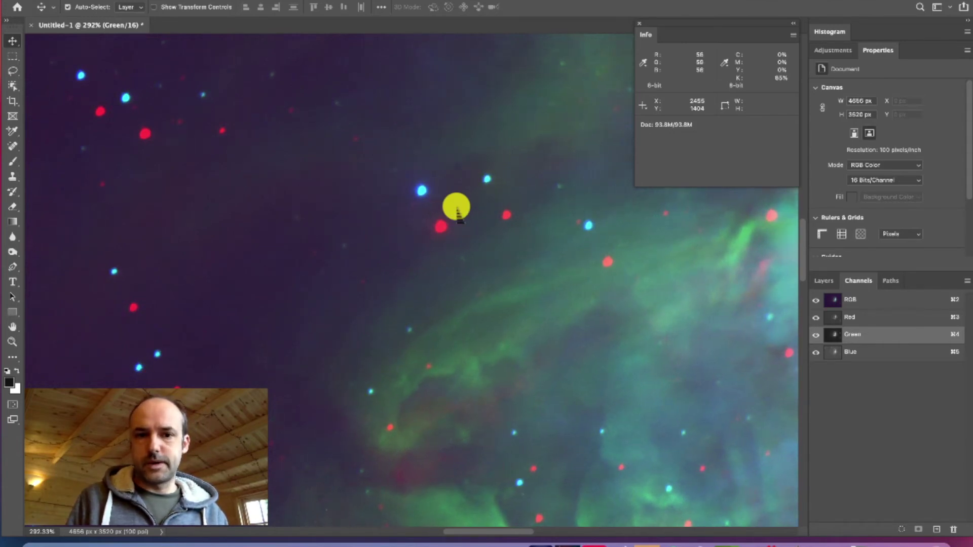
key(Left)
key(Right)
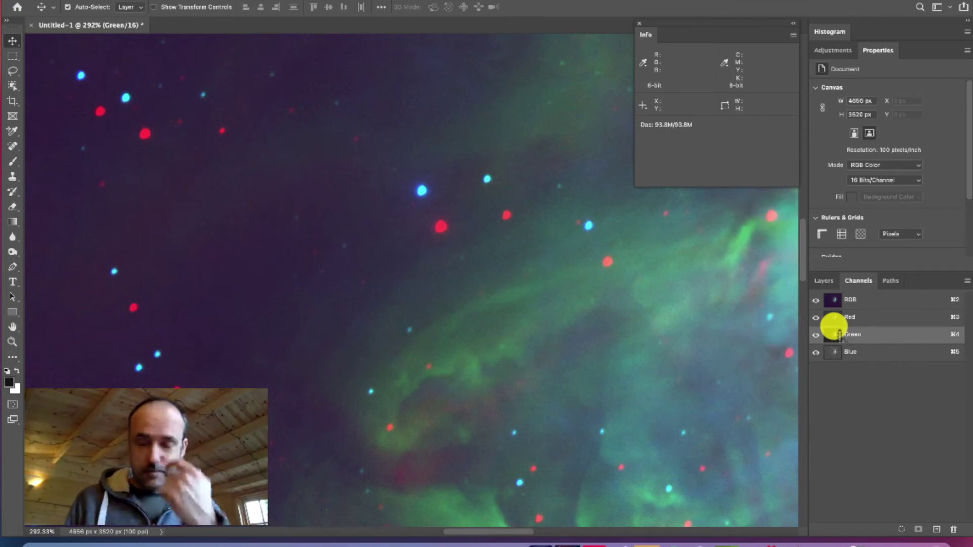
Step: Target the Red channel and nudge it up and left until its stars overlap the aligned green and blue stars
click(831, 317)
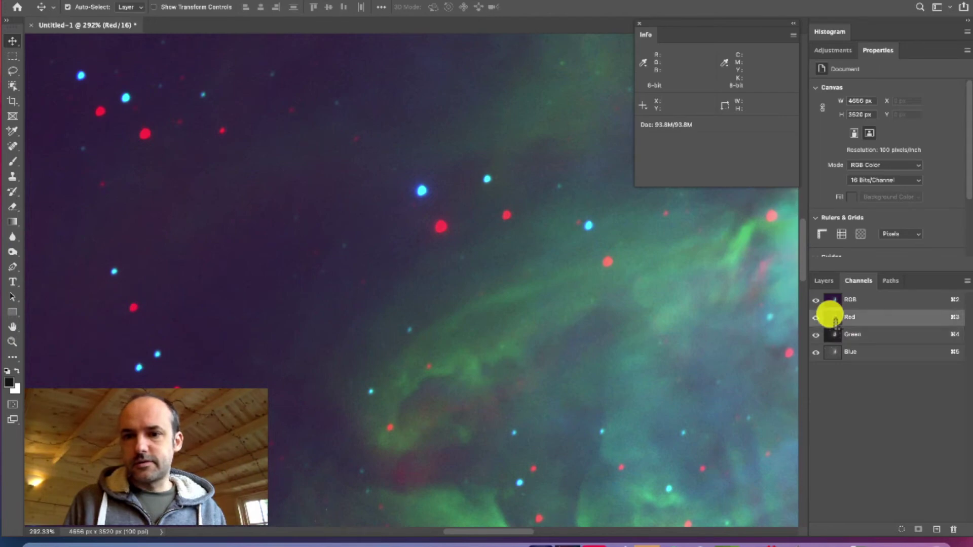
key(Up)
key(Up)
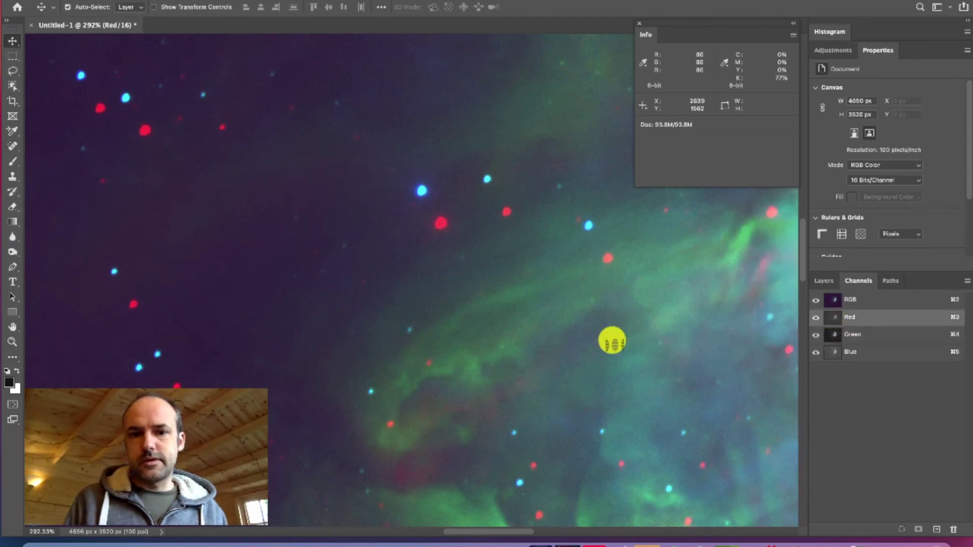
key(Up)
key(Up)
key(Up)
key(Up)
key(Up)
key(Up)
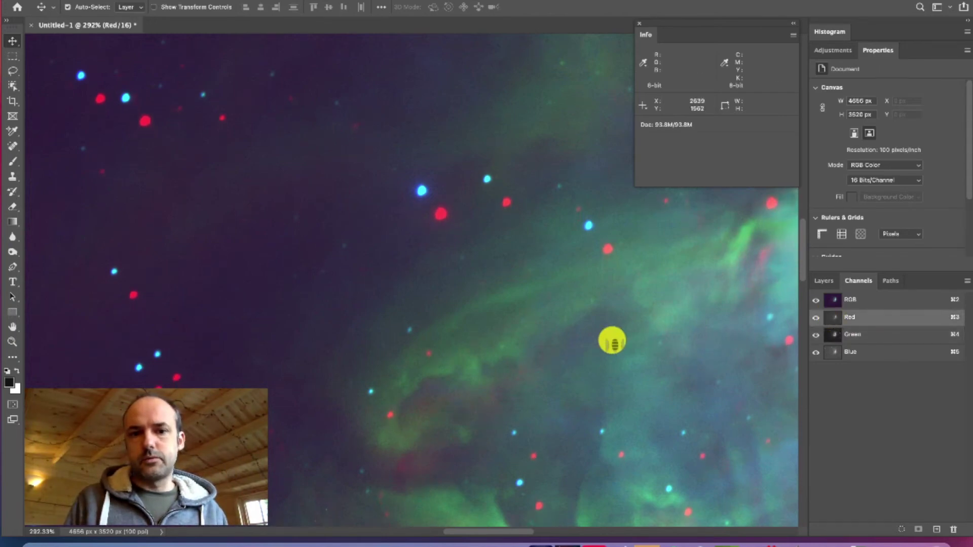
key(Up)
key(Up)
key(Up)
key(Up)
key(Up)
key(Up)
key(Up)
key(Up)
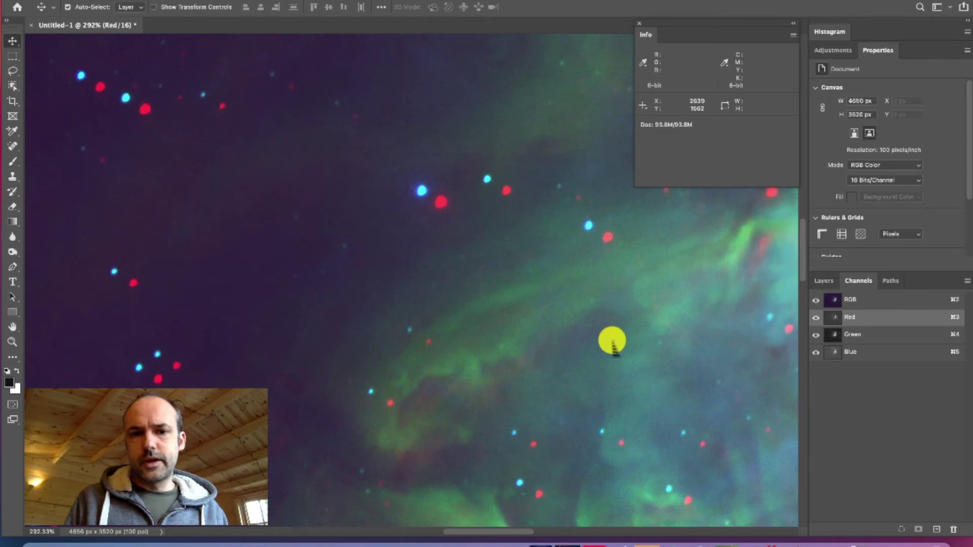
key(Left)
key(Left)
key(Left)
key(Up)
key(Left)
key(Left)
key(Left)
key(Left)
key(Left)
key(Left)
key(Left)
key(Left)
key(Left)
key(Up)
key(Up)
key(Up)
key(Left)
key(Up)
key(Up)
key(Up)
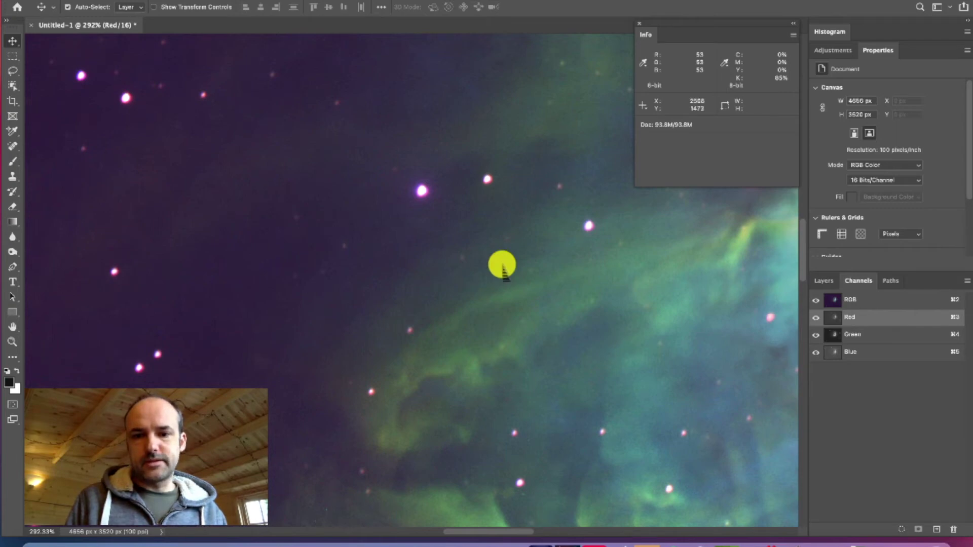
Step: Place a Color Sampler point on the dark background below and right of the nebula, at about X 3726, Y 2740
scroll(502, 265, down, 5)
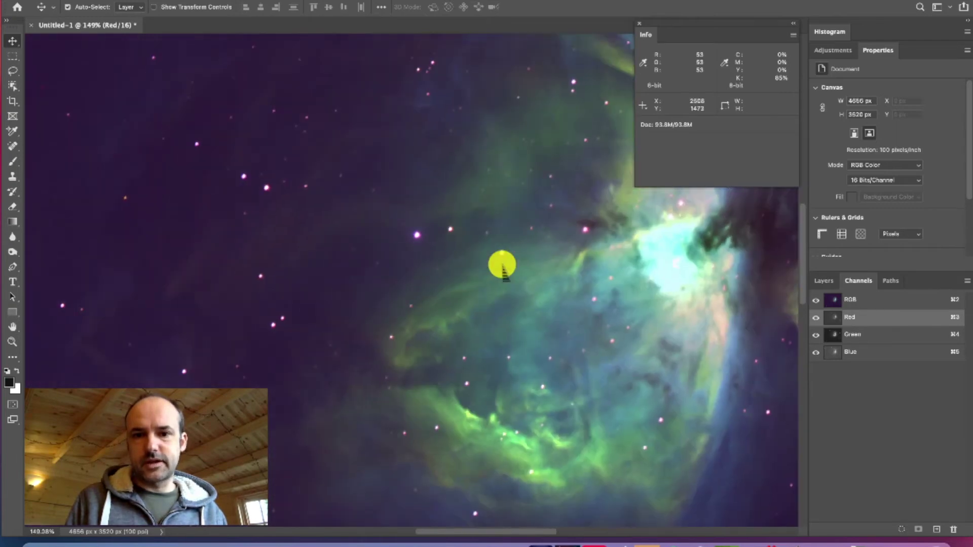
scroll(502, 265, down, 3)
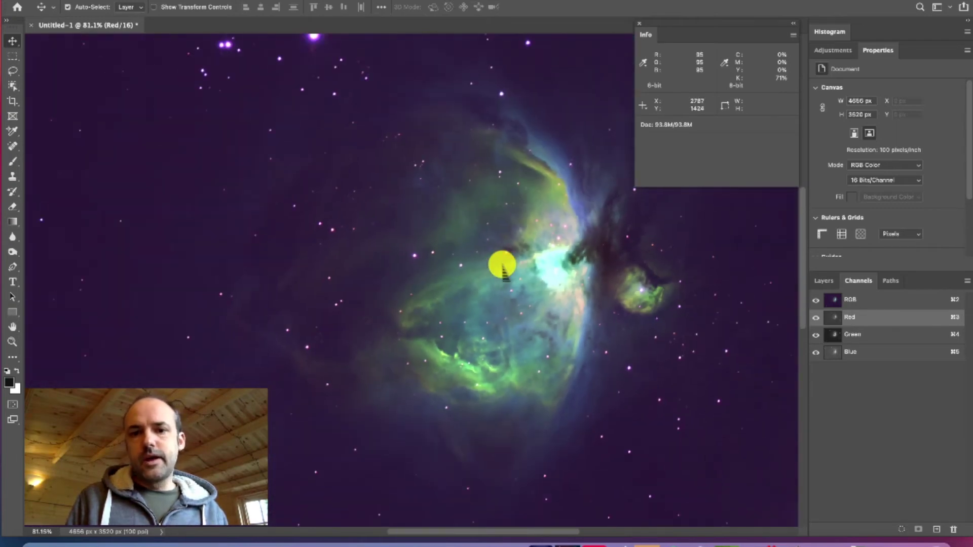
scroll(501, 265, down, 2)
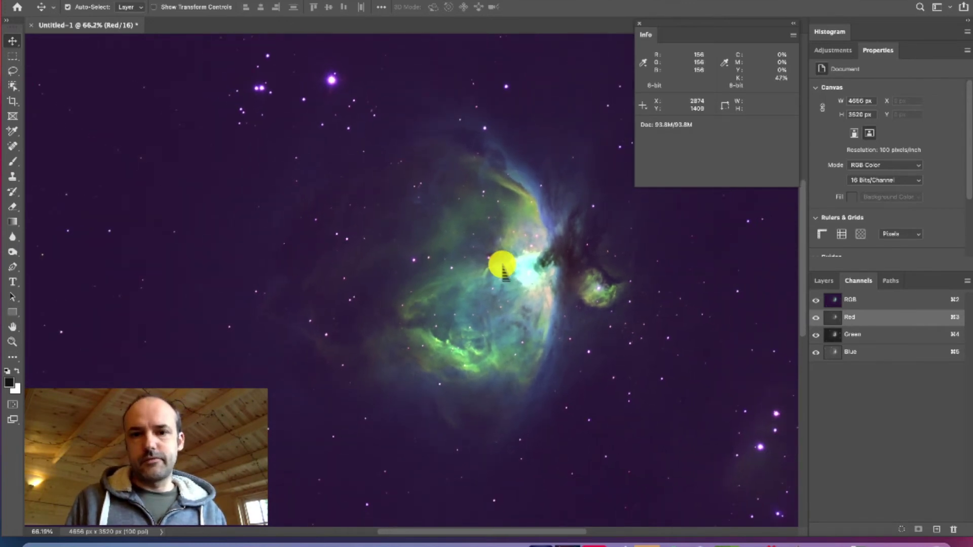
scroll(501, 265, down, 1)
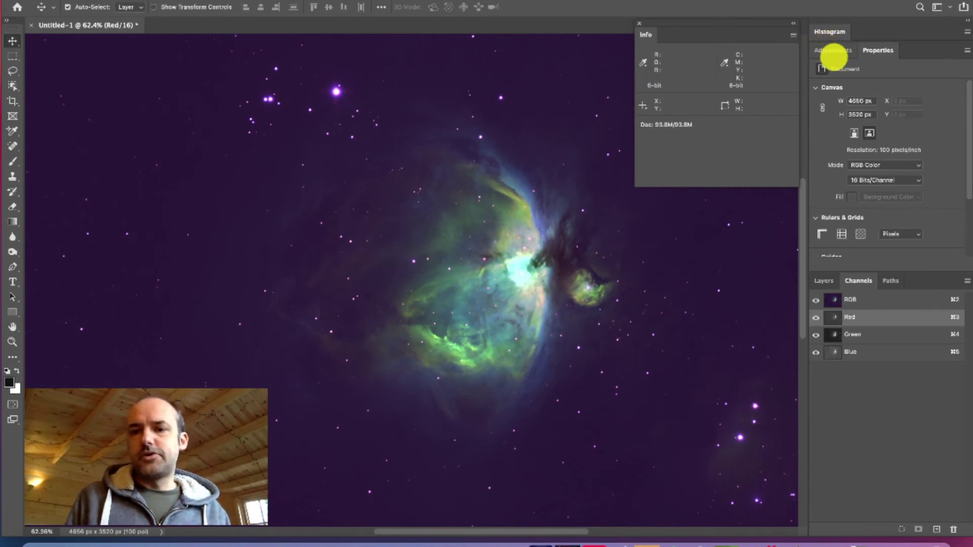
click(823, 282)
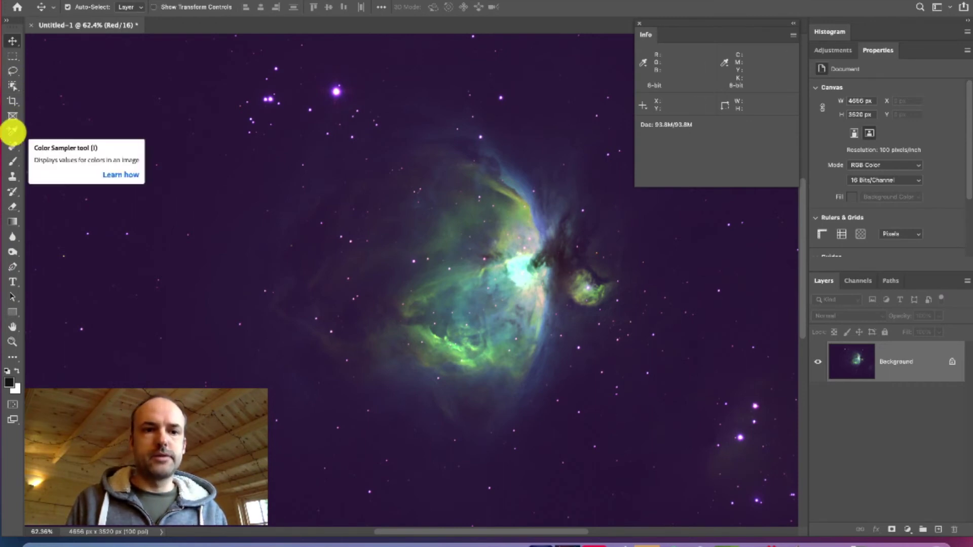
click(12, 131)
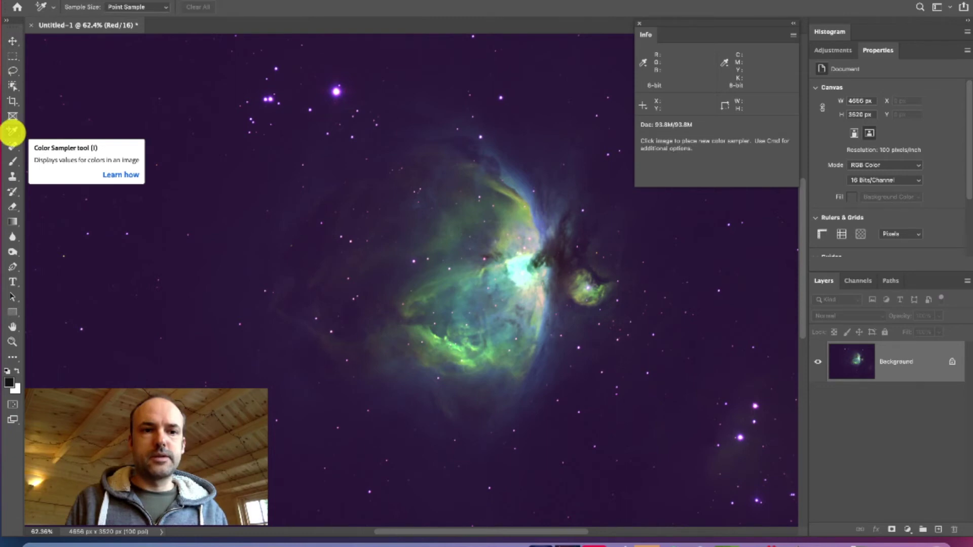
right_click(12, 132)
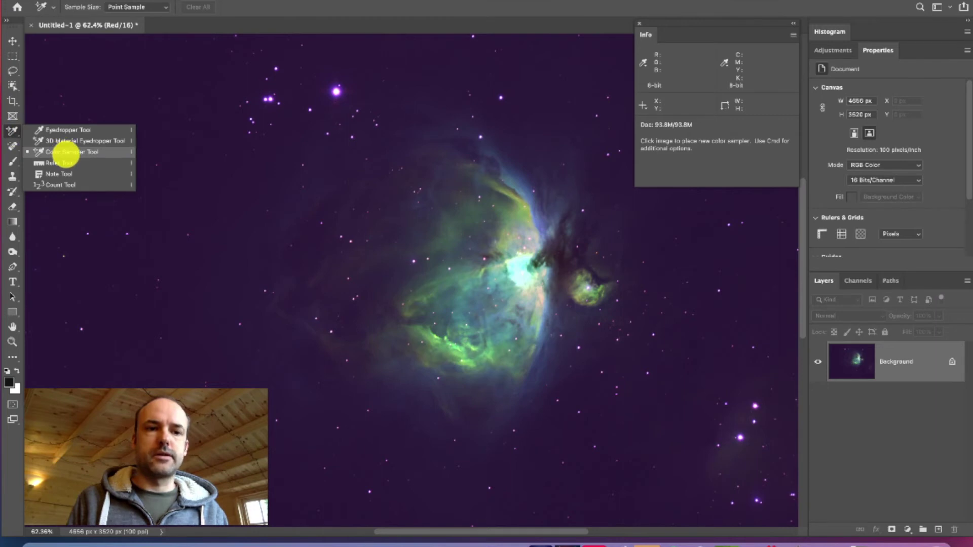
click(66, 152)
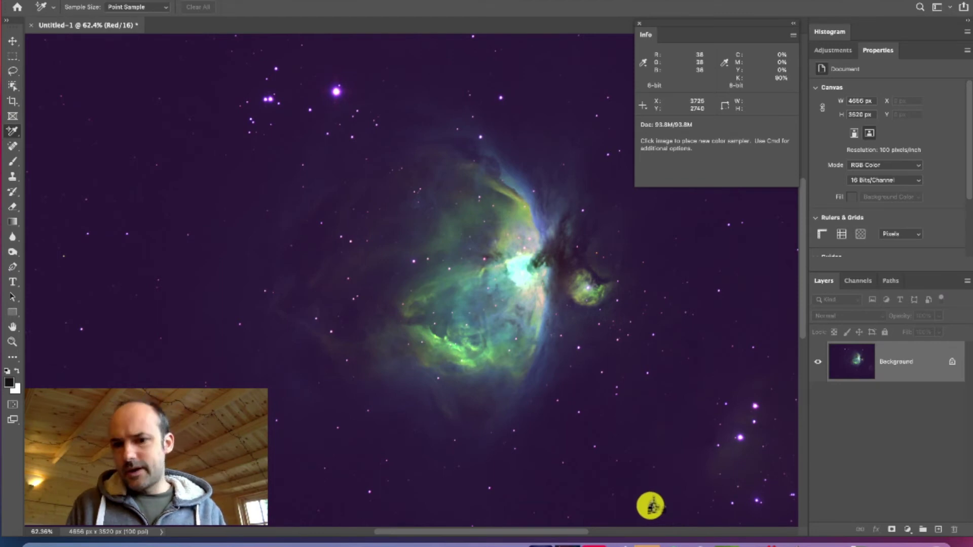
click(650, 506)
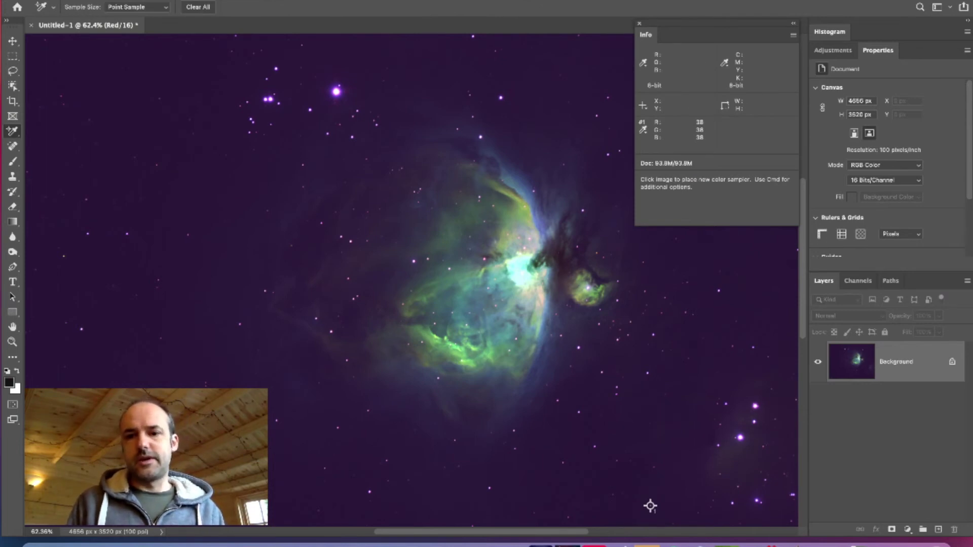
Step: Save the merged image as Untitled-1.tif in the Deep Sky folder under Astrophotography, using LZW compression and interleaved pixel order
click(87, 5)
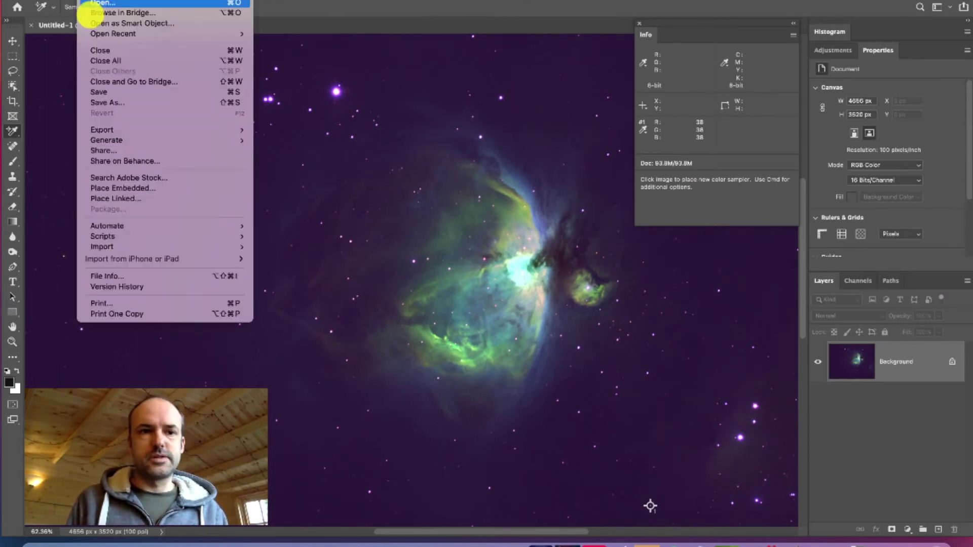
click(126, 94)
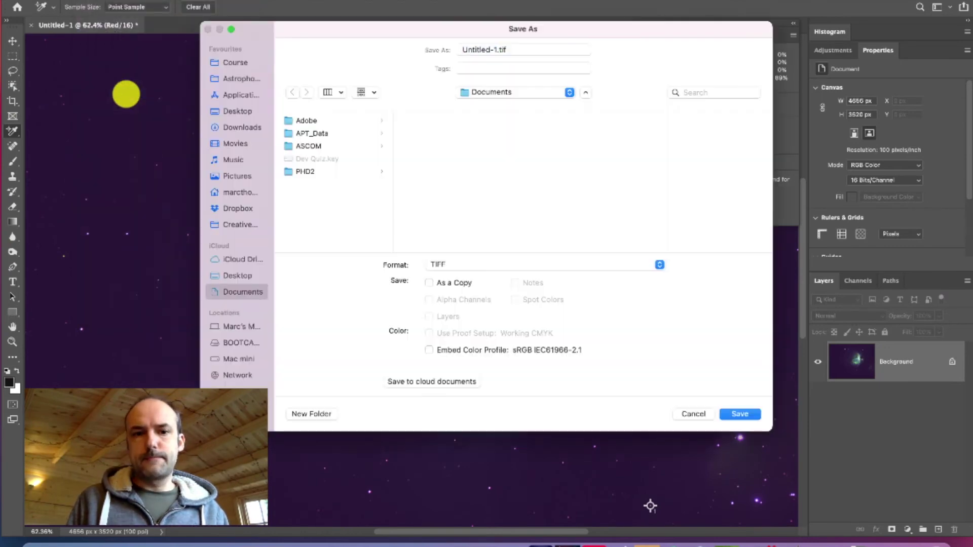
click(237, 80)
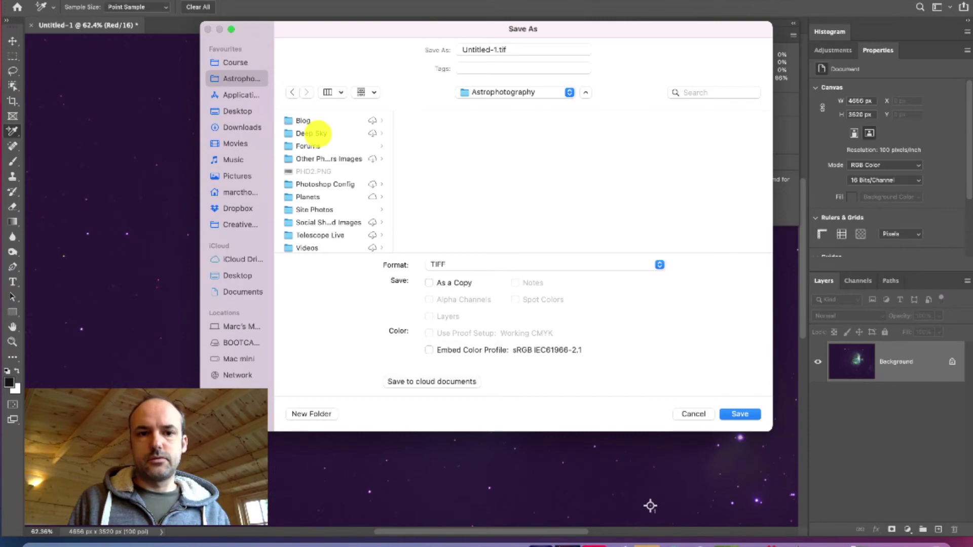
click(311, 133)
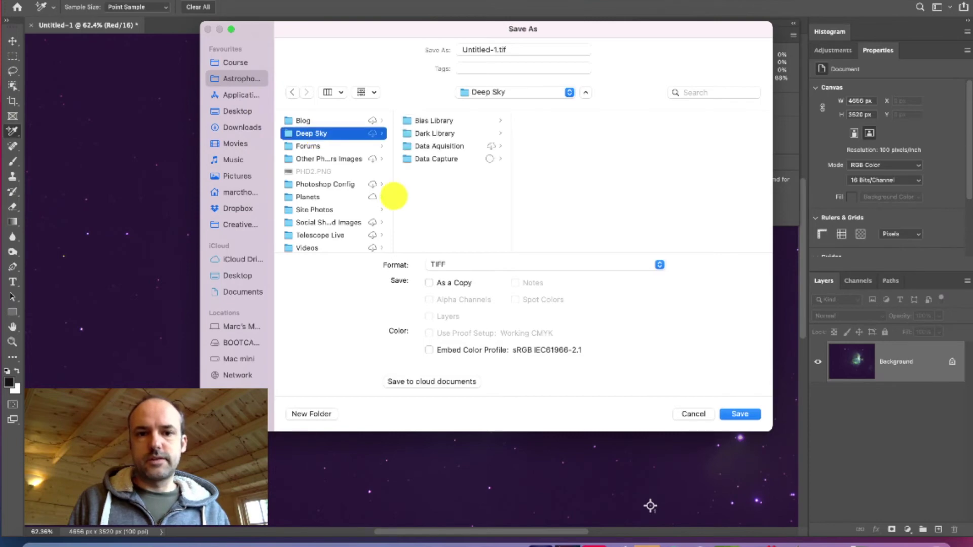
click(743, 414)
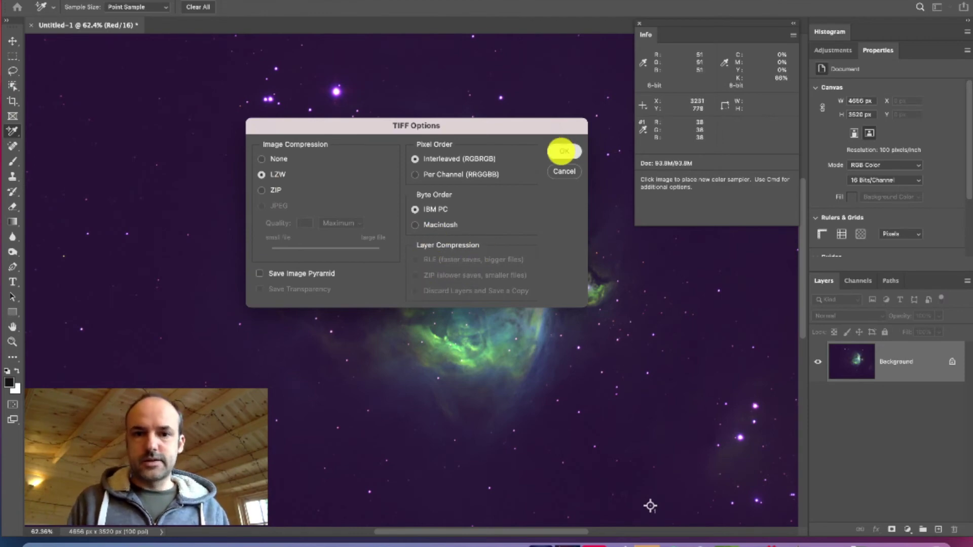
click(563, 151)
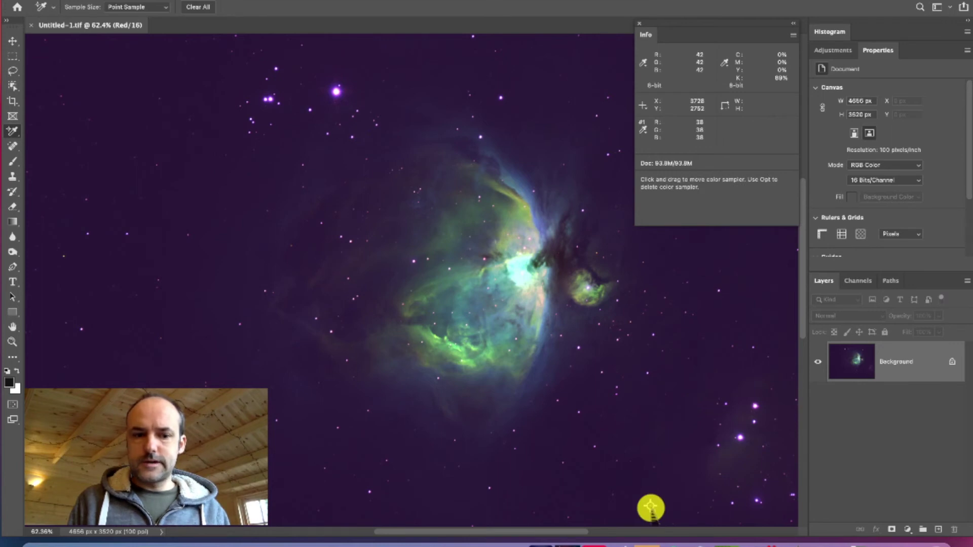
Step: Delete the existing colour sampler point and place a new one at the same background spot
right_click(650, 507)
click(680, 315)
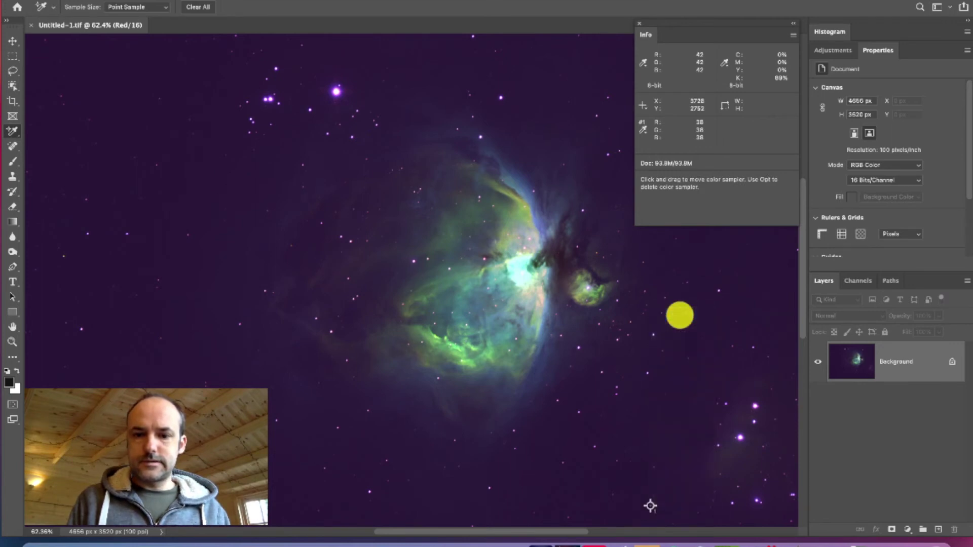
alt+click(651, 505)
click(651, 506)
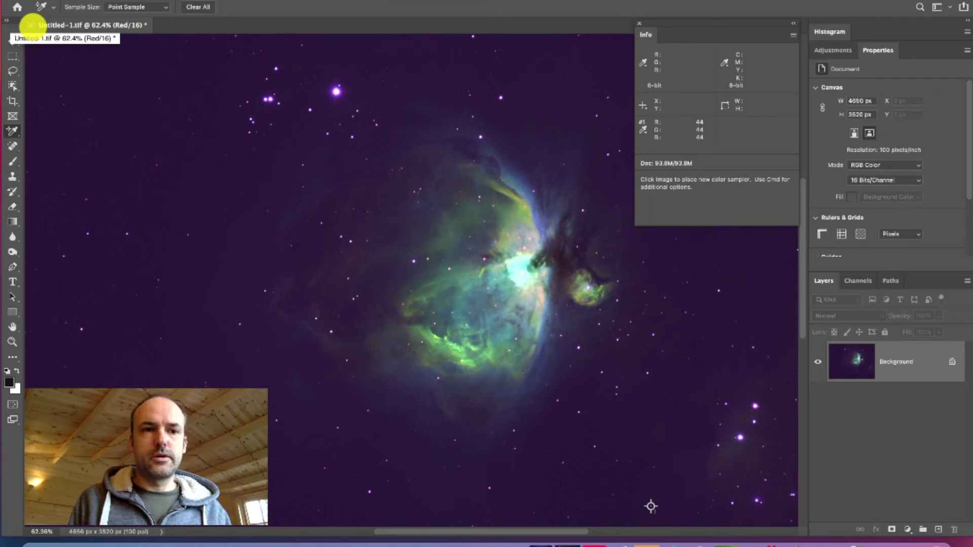
Step: Close and reopen Untitled-1.tif, and move its colour sampler point to the empty background at about X 3497, Y 3192
click(31, 25)
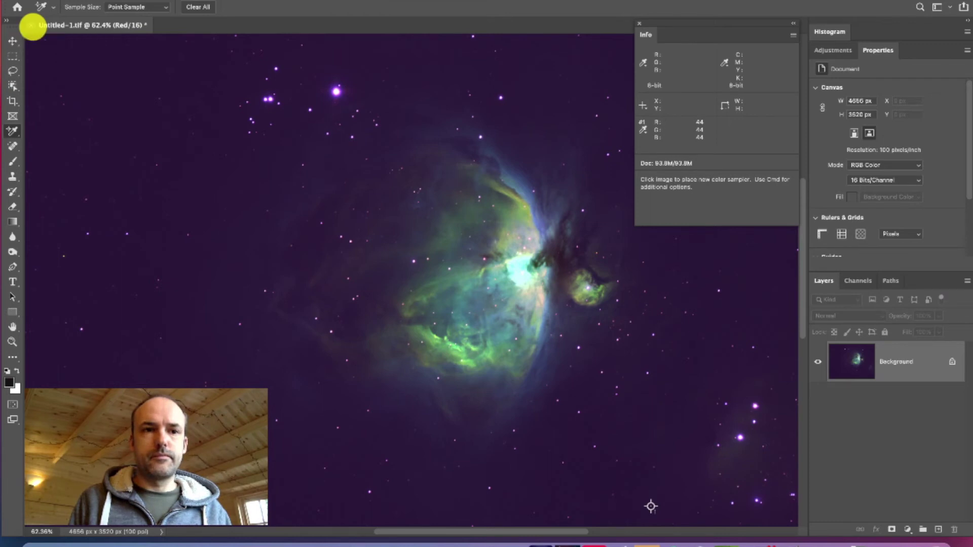
click(472, 185)
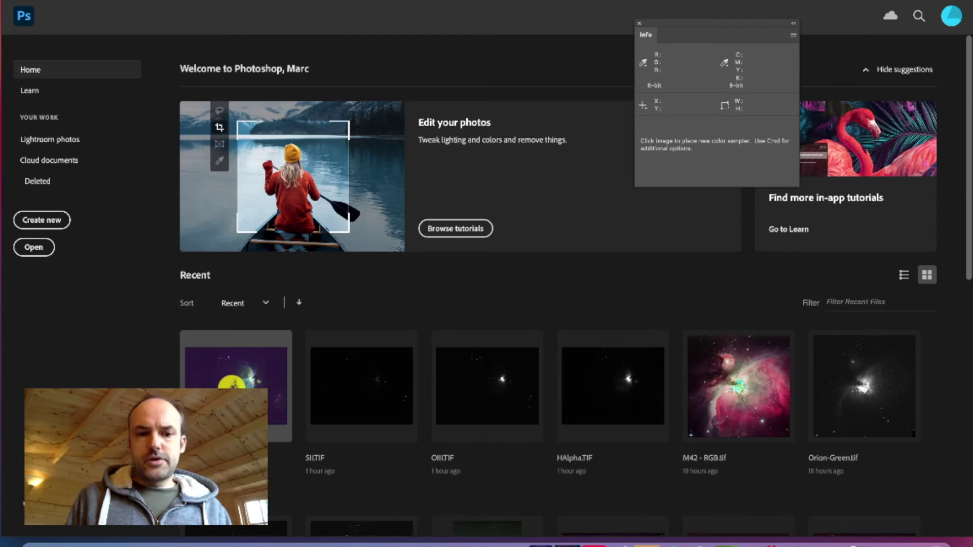
click(232, 384)
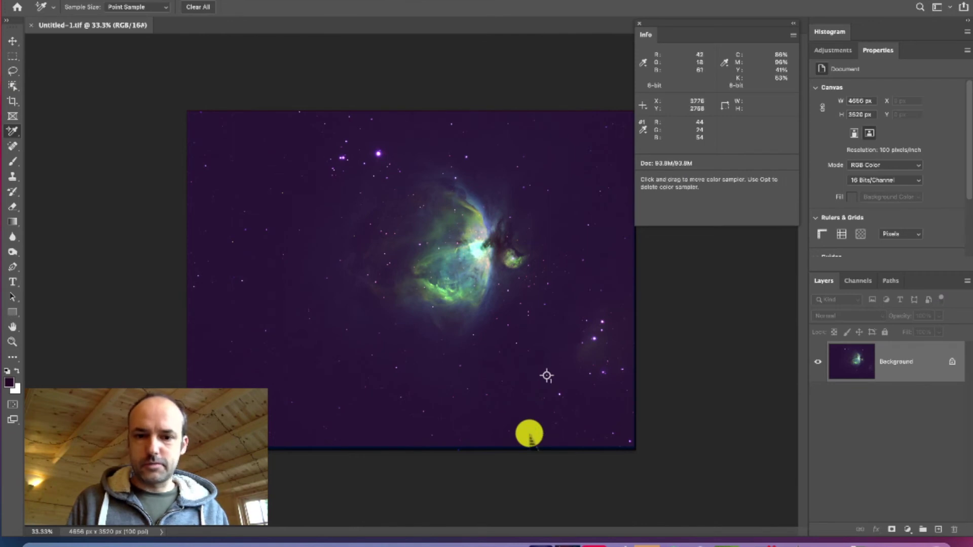
drag(548, 376, 524, 418)
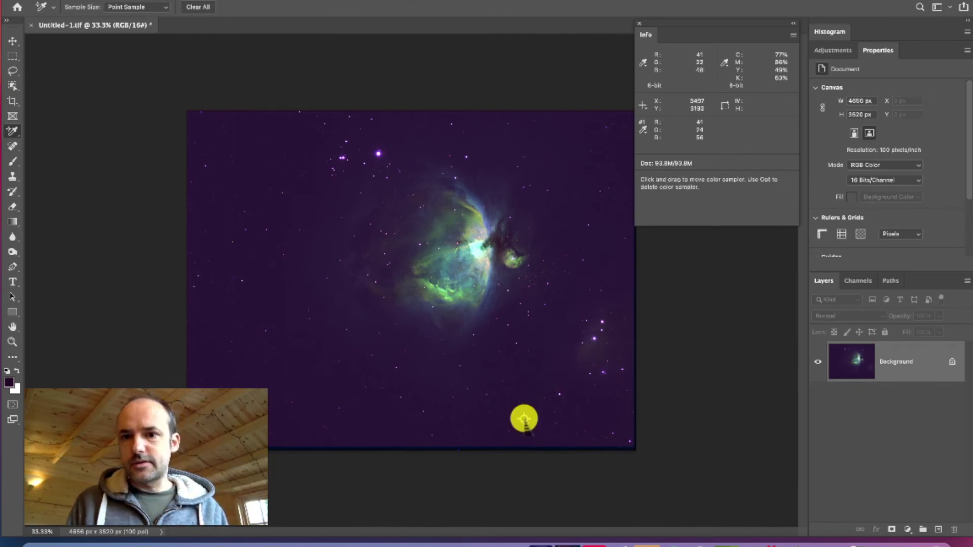
click(697, 130)
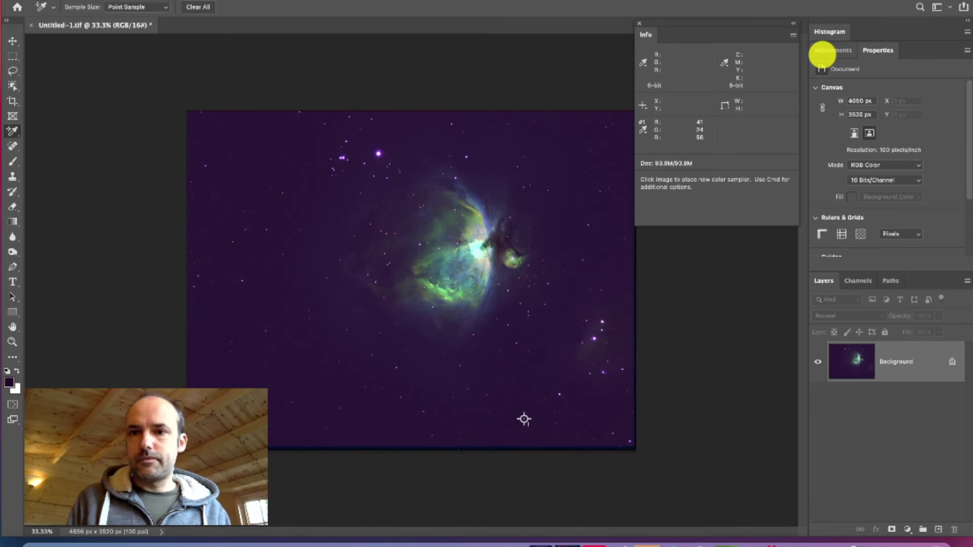
Step: Add a Levels adjustment layer and raise the Red channel's black point to 19 to match the sampled green value
click(826, 51)
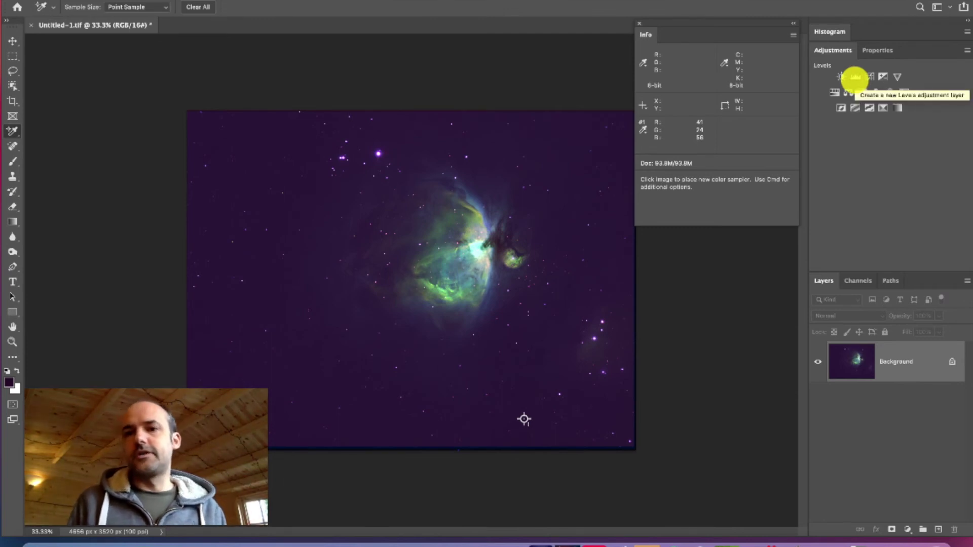
click(856, 77)
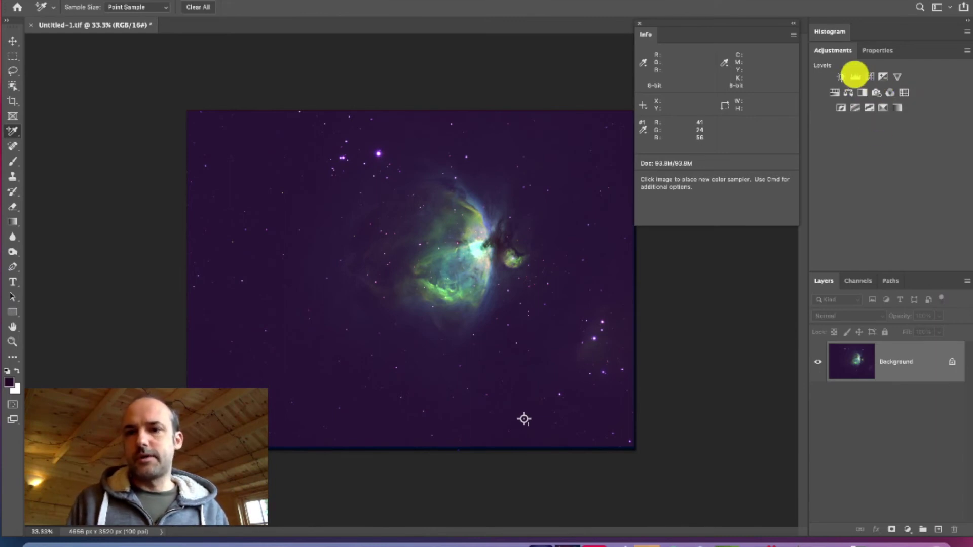
click(855, 77)
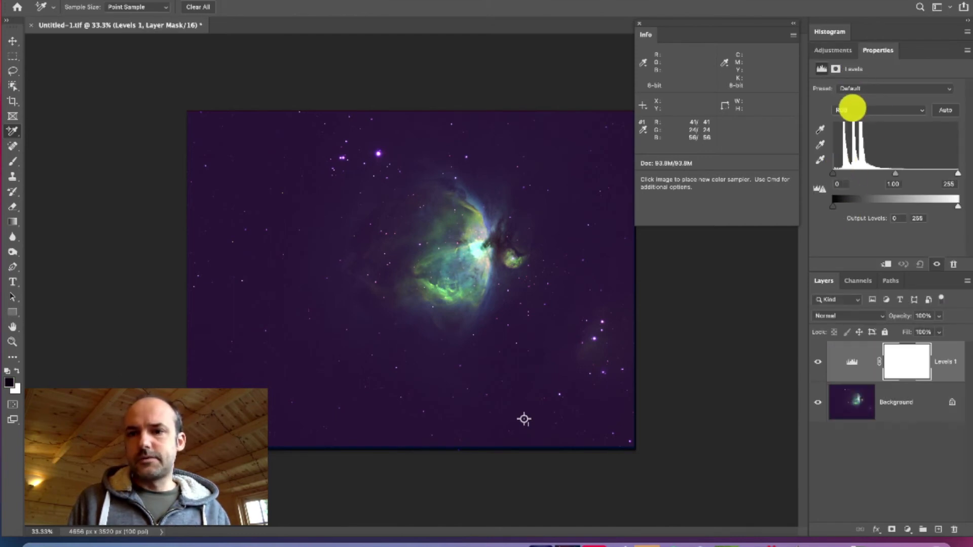
click(850, 109)
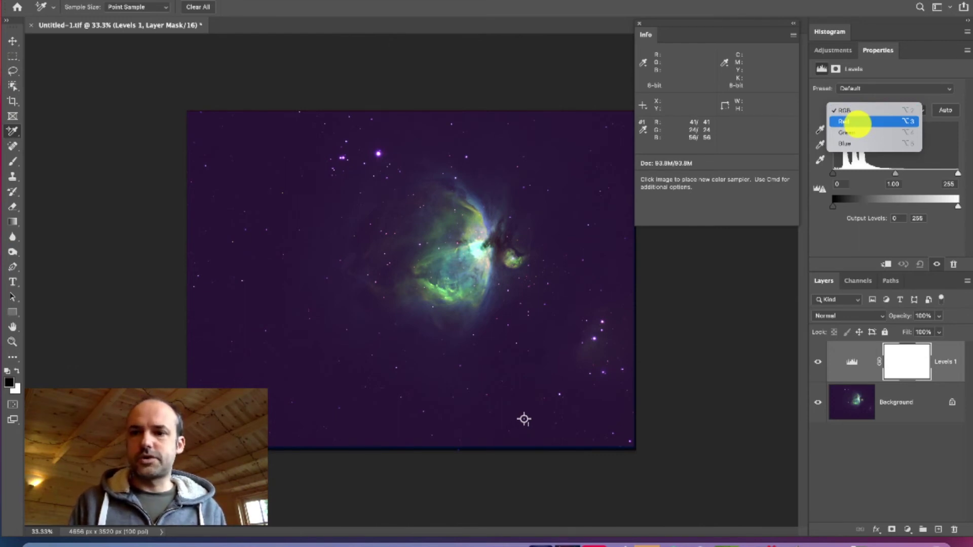
click(856, 122)
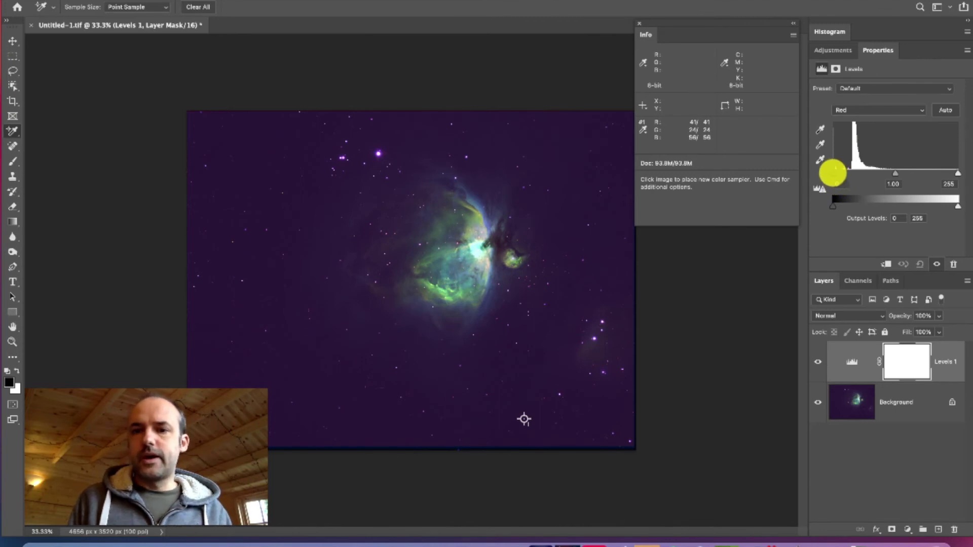
drag(832, 172, 841, 173)
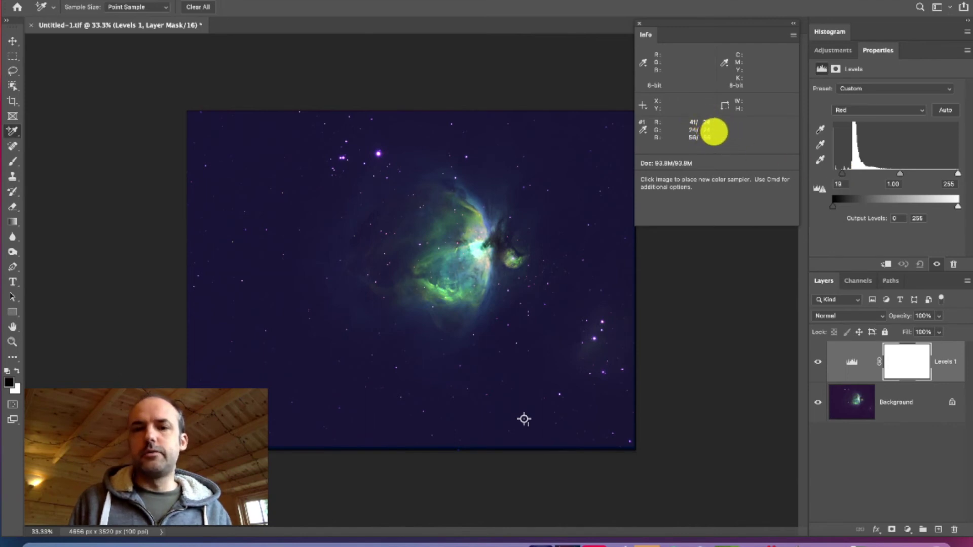
Step: Raise the Blue channel's black point to 35 in the same Levels adjustment to neutralise the background
click(849, 109)
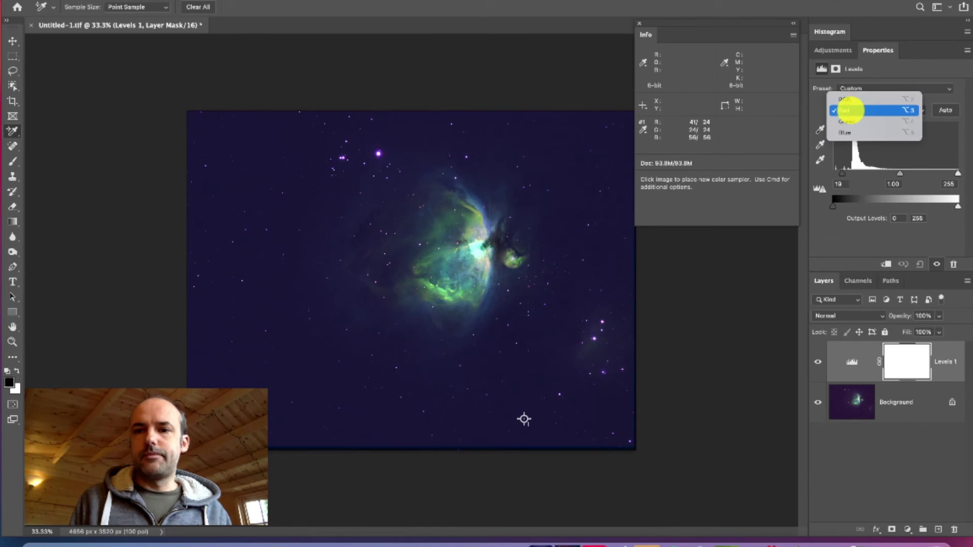
click(847, 131)
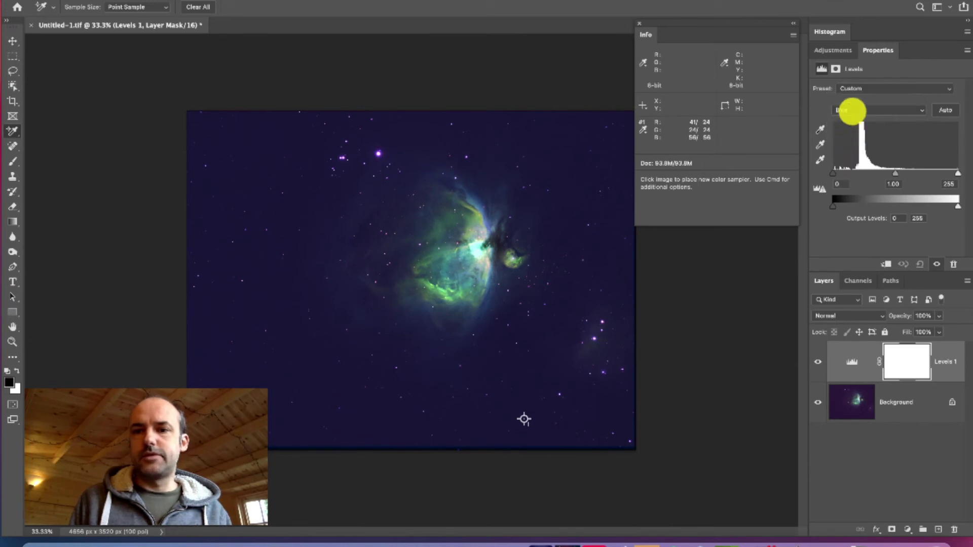
drag(831, 174, 848, 174)
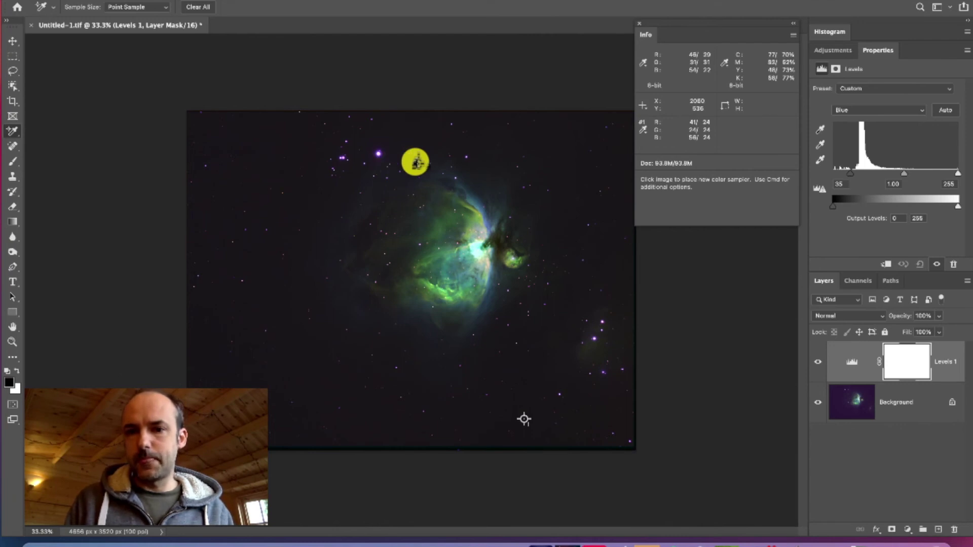
Step: Add a second Levels adjustment layer above the first and lower its RGB white point to 103
click(855, 365)
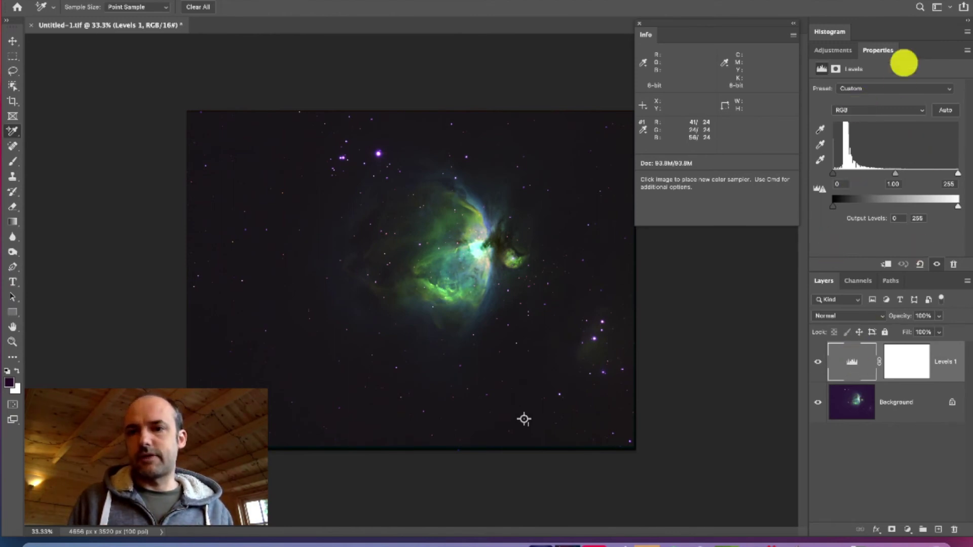
click(833, 50)
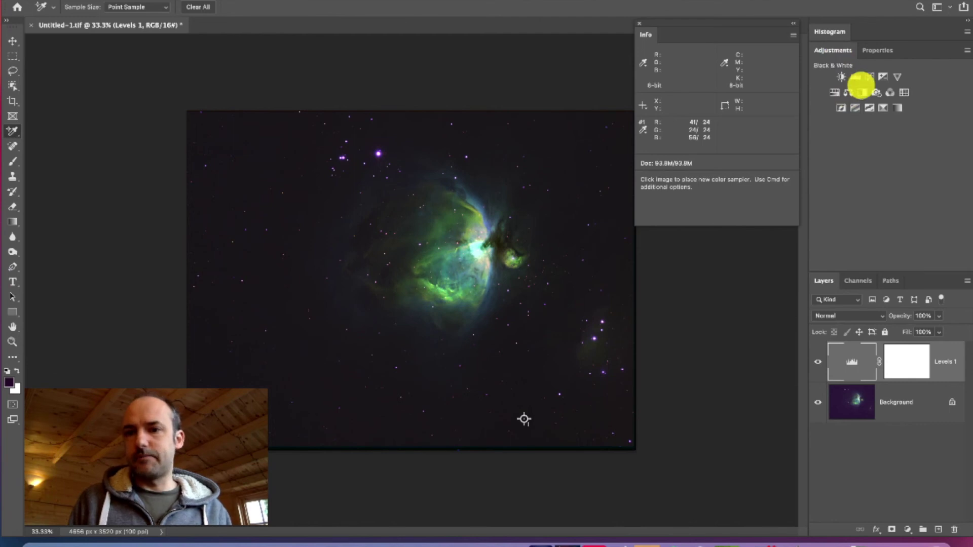
click(855, 77)
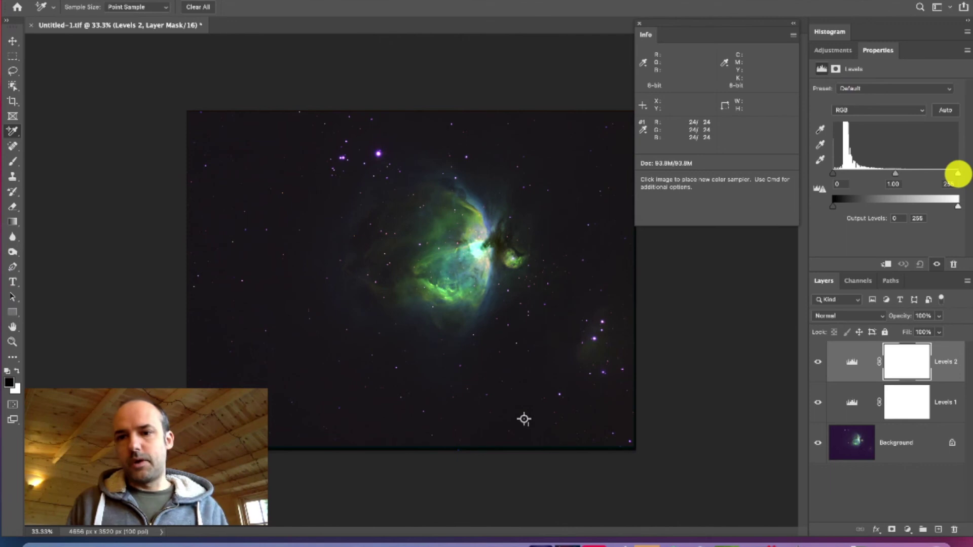
drag(958, 173, 882, 173)
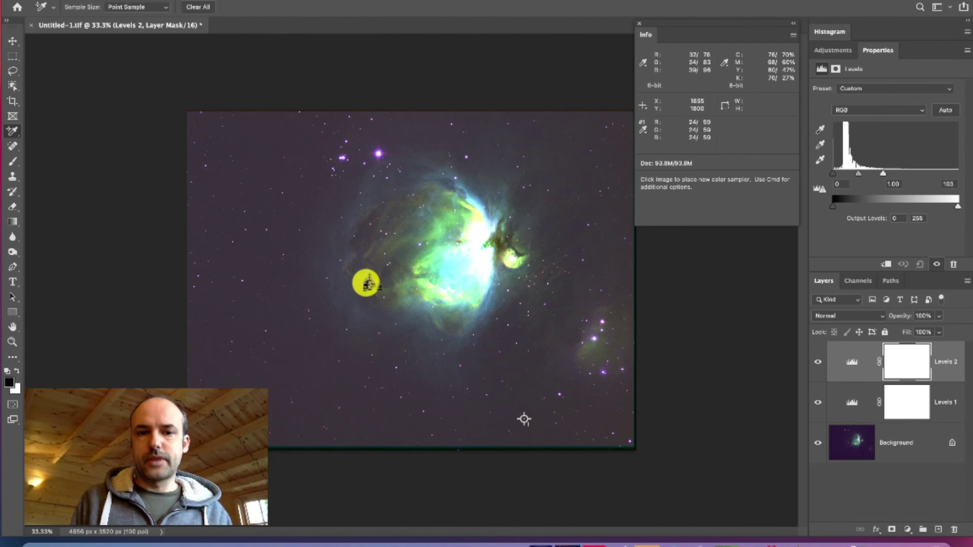
Step: Compare the nebula with and without the Levels 2 adjustment, checking the bright core
scroll(366, 283, up, 2)
scroll(366, 283, up, 2)
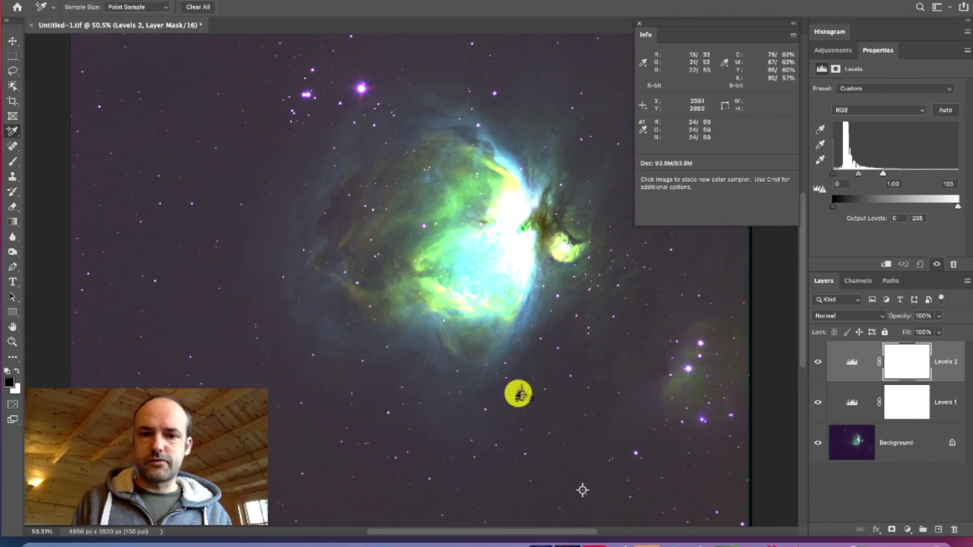
click(818, 362)
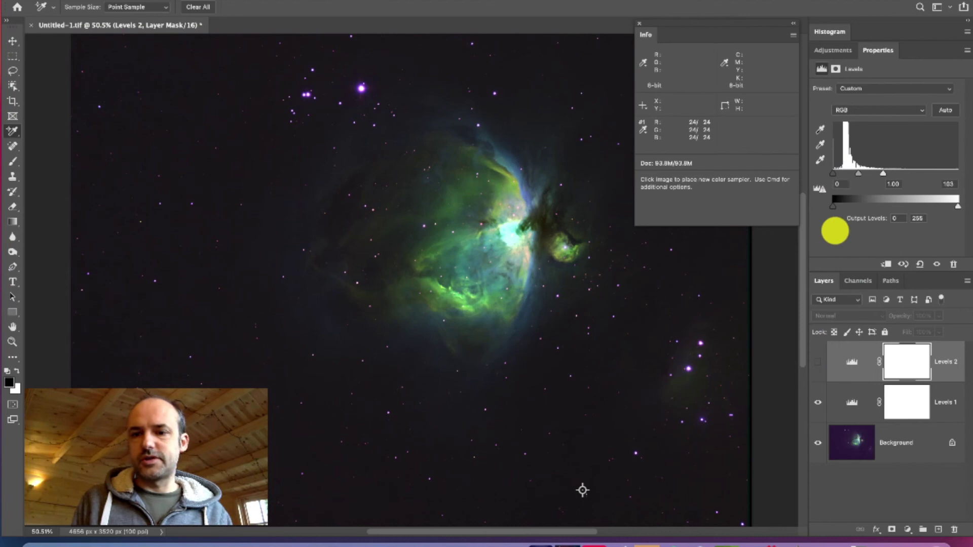
click(817, 361)
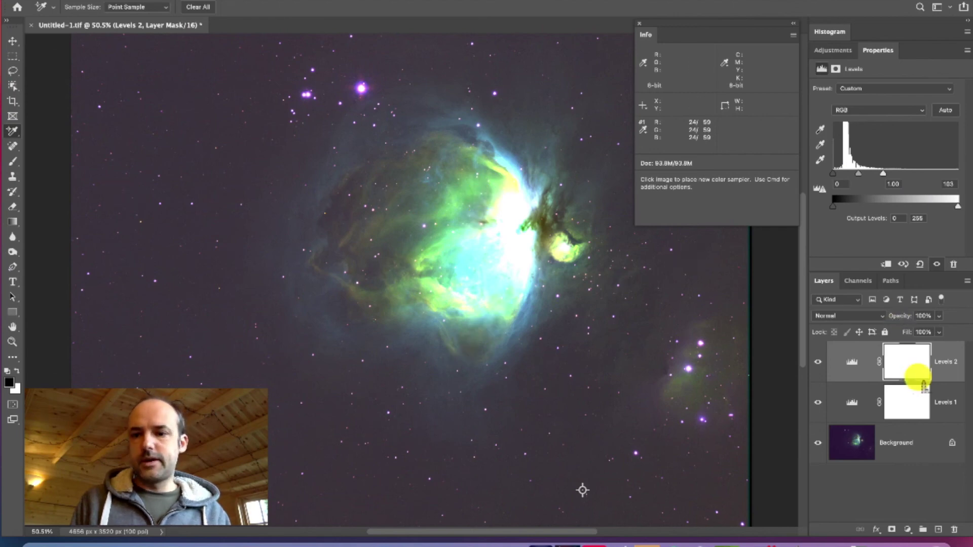
Step: Paint black on the Levels 2 layer mask over the nebula's bright core, using a 30% opacity brush sized 700 and 500
click(917, 374)
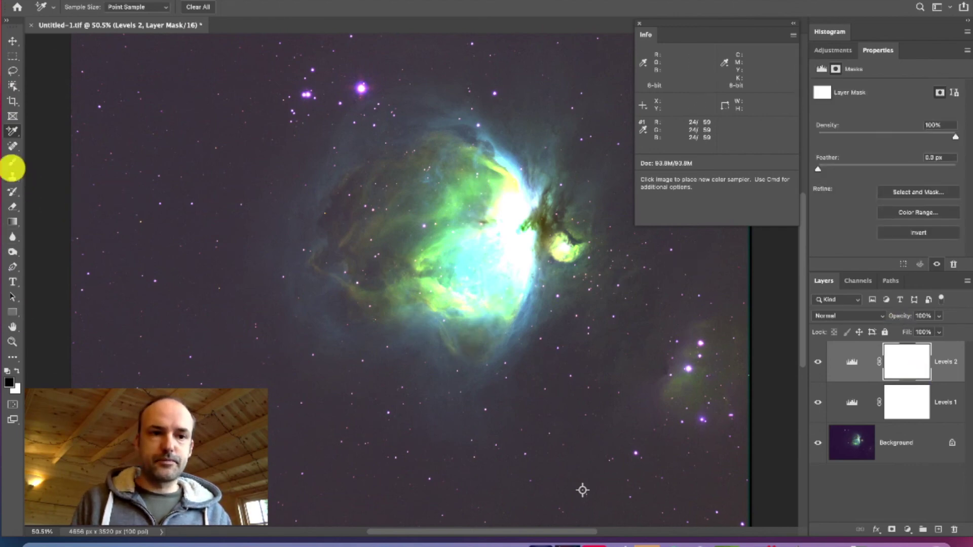
click(12, 163)
key(bracketright)
key(bracketright)
key(bracketright)
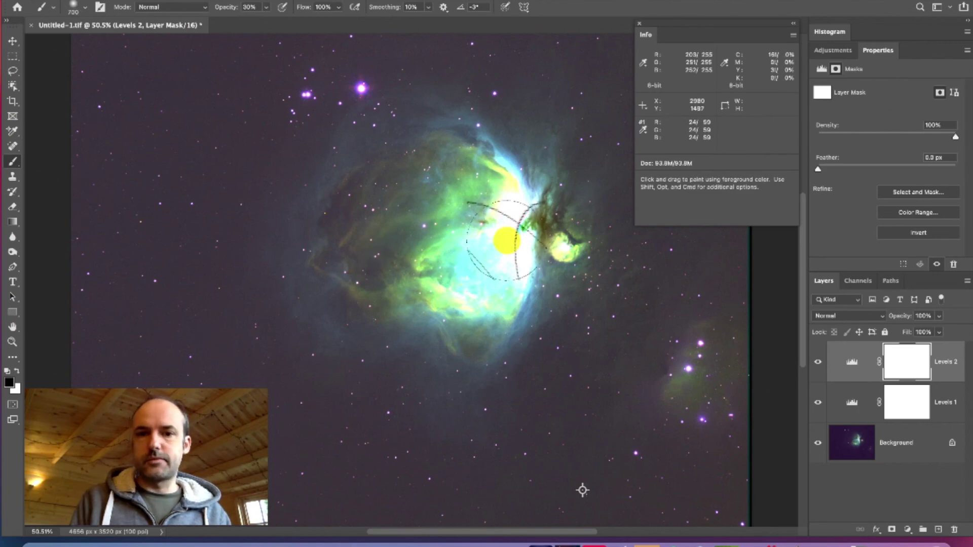
mouse_move(495, 215)
mouse_down()
mouse_move(508, 267)
mouse_move(509, 244)
mouse_move(451, 261)
mouse_move(482, 294)
mouse_move(502, 304)
mouse_move(567, 244)
mouse_move(502, 218)
mouse_move(480, 194)
mouse_move(501, 306)
mouse_move(496, 262)
mouse_move(515, 212)
mouse_move(518, 254)
mouse_move(500, 294)
mouse_move(512, 289)
mouse_move(468, 268)
mouse_move(514, 315)
mouse_move(504, 288)
mouse_move(440, 228)
mouse_up()
key(bracketleft)
key(bracketleft)
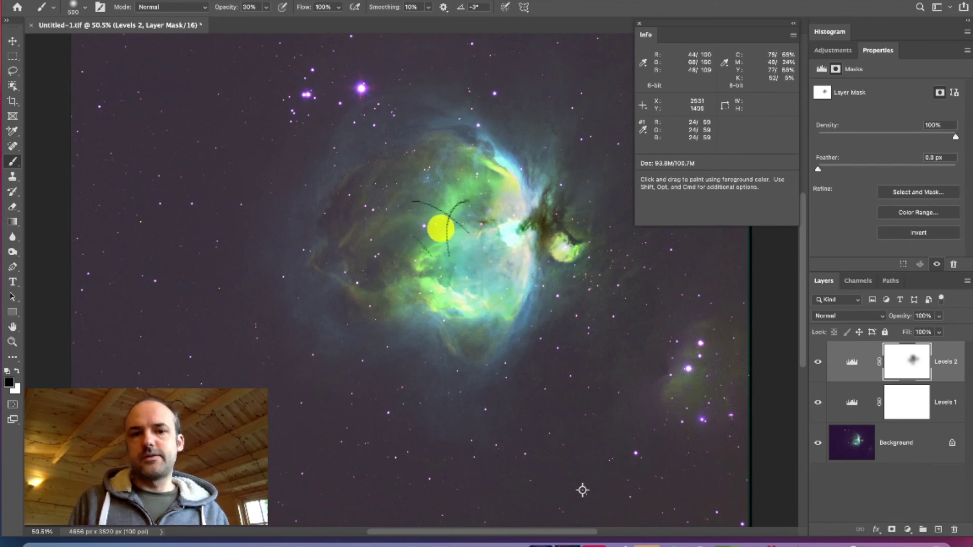
mouse_move(441, 228)
mouse_down()
mouse_move(522, 241)
mouse_move(528, 211)
mouse_move(573, 154)
mouse_move(580, 222)
mouse_move(634, 249)
mouse_up()
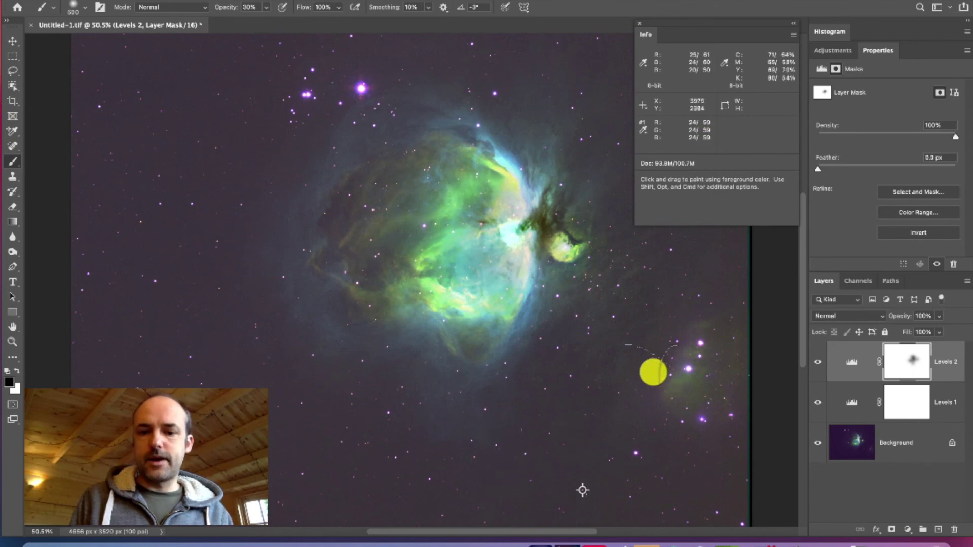
Step: Add a third Levels adjustment layer on top and raise its RGB black point to 20
click(832, 49)
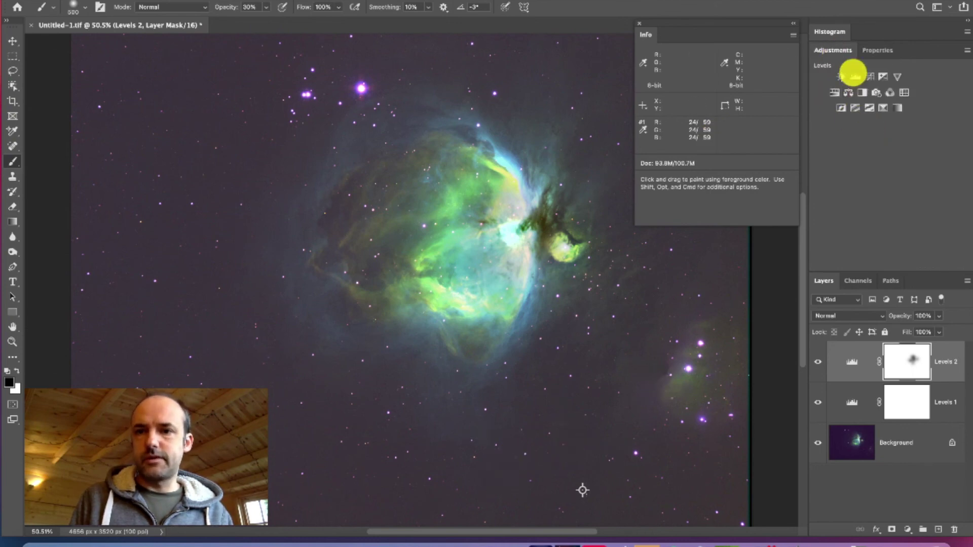
click(855, 77)
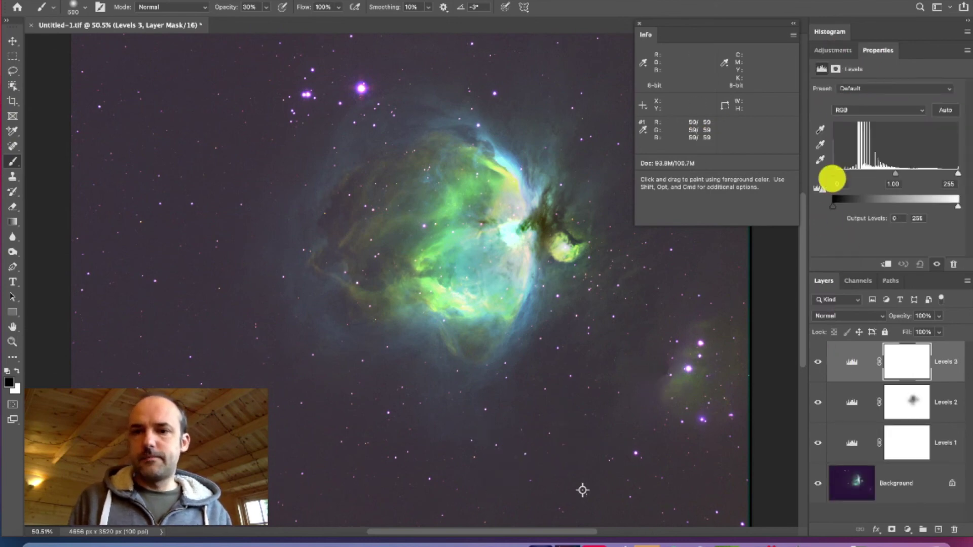
drag(834, 174, 843, 174)
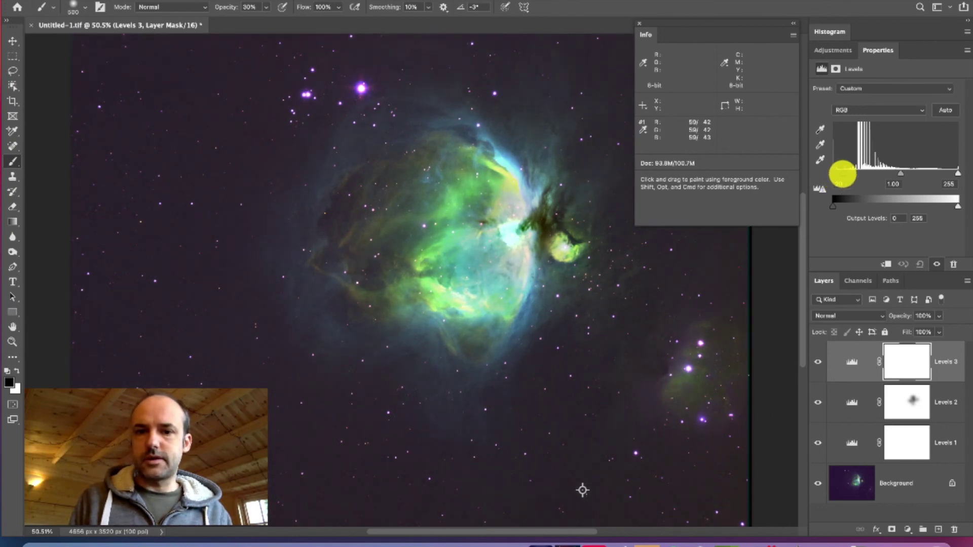
drag(843, 174, 842, 173)
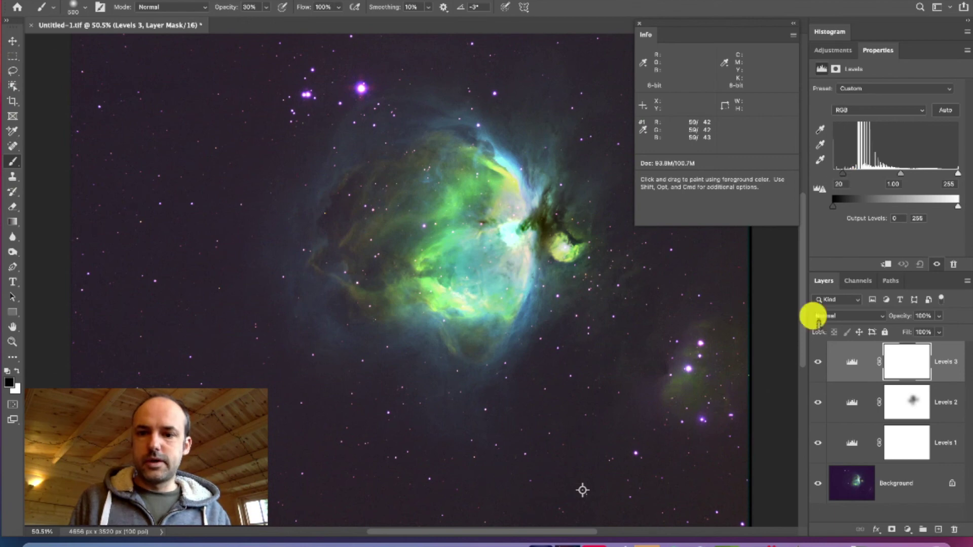
Step: Compare the image with the Levels 3 and Levels 2 adjustments hidden and shown again
click(818, 362)
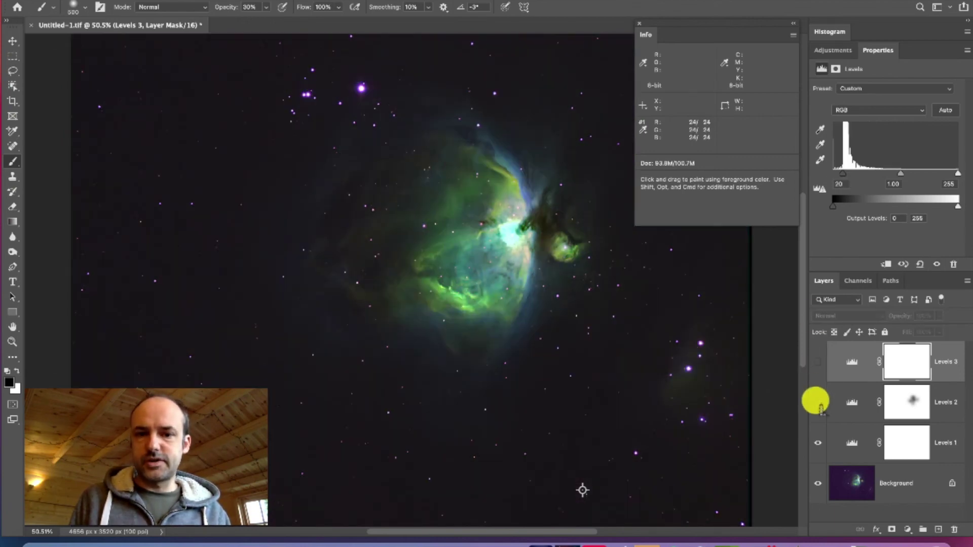
click(817, 401)
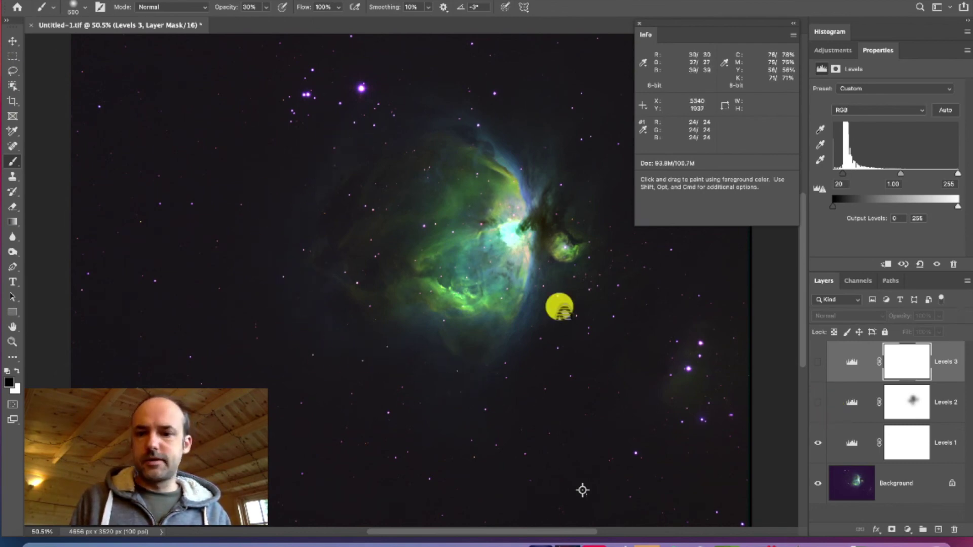
click(817, 401)
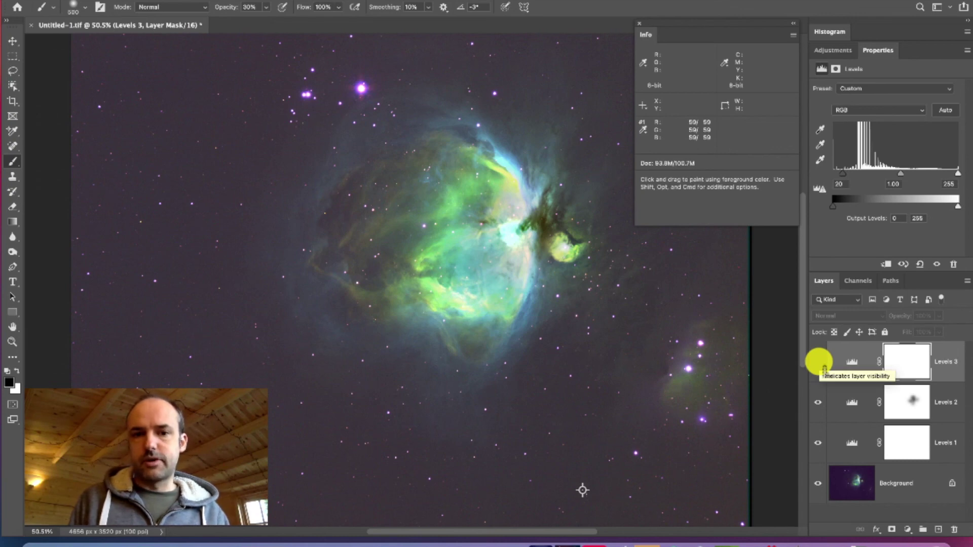
click(818, 361)
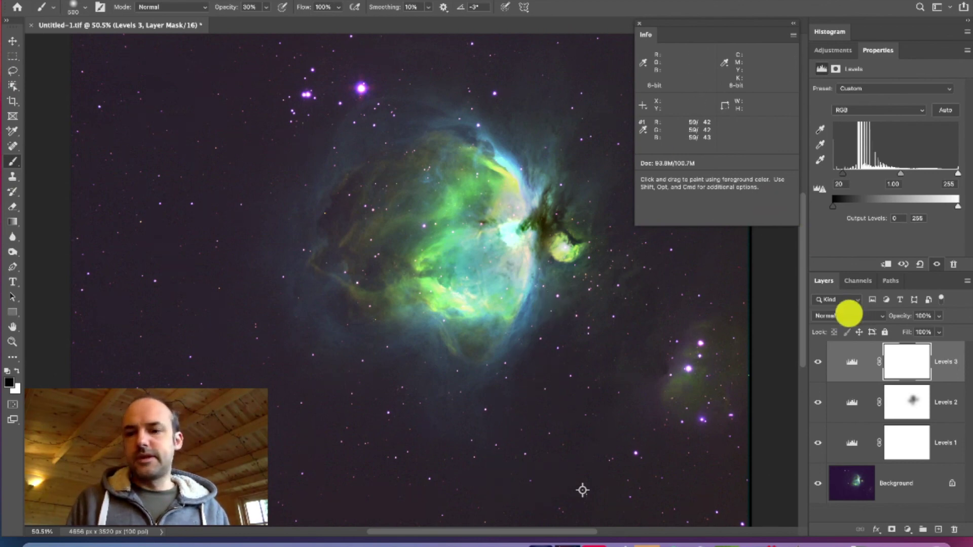
Step: Merge a copy of all visible layers into a new pixel layer above Levels 3
click(851, 362)
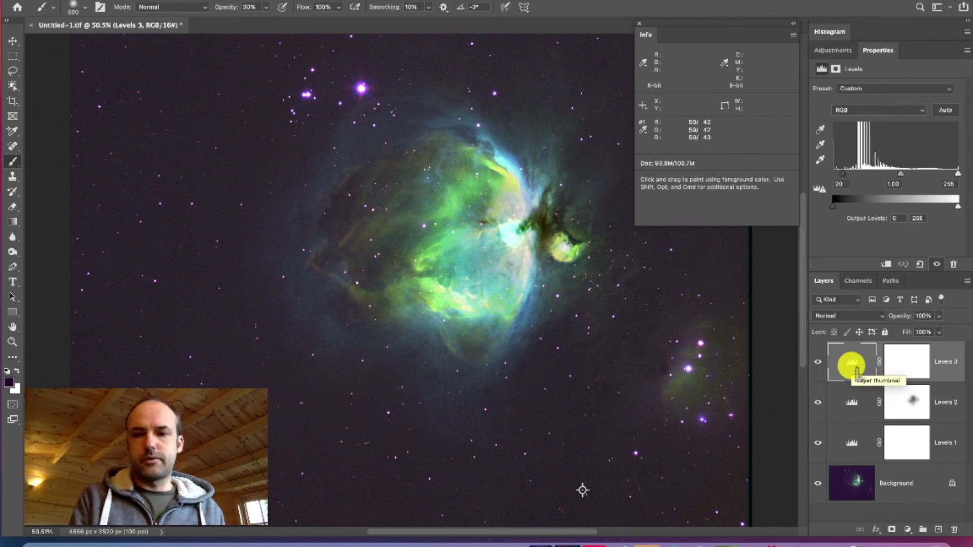
key(super+shift+alt+n)
key(super+shift+alt+e)
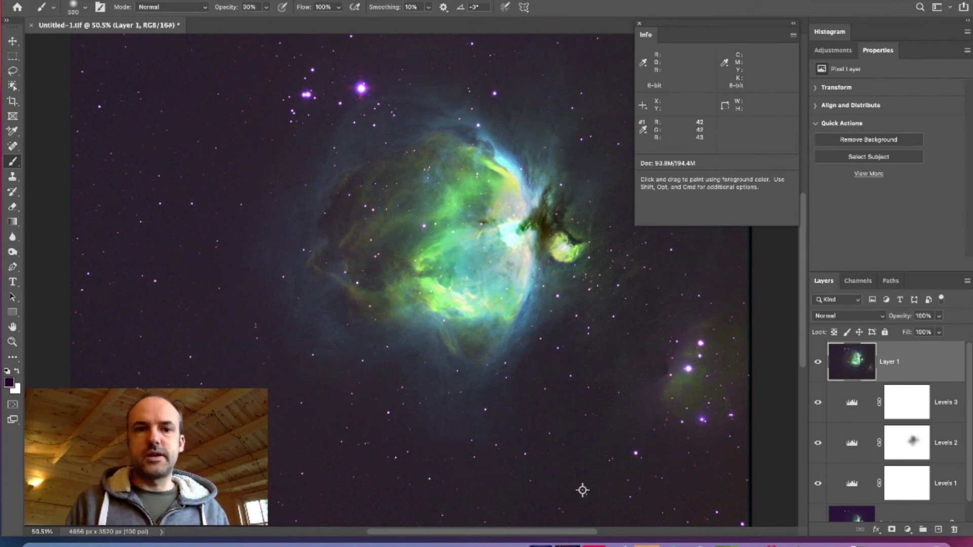
Step: Start the Camera Raw filter on the merged layer and set Exposure to +1.10, Highlights to -81 and Shadows to -69
click(277, 2)
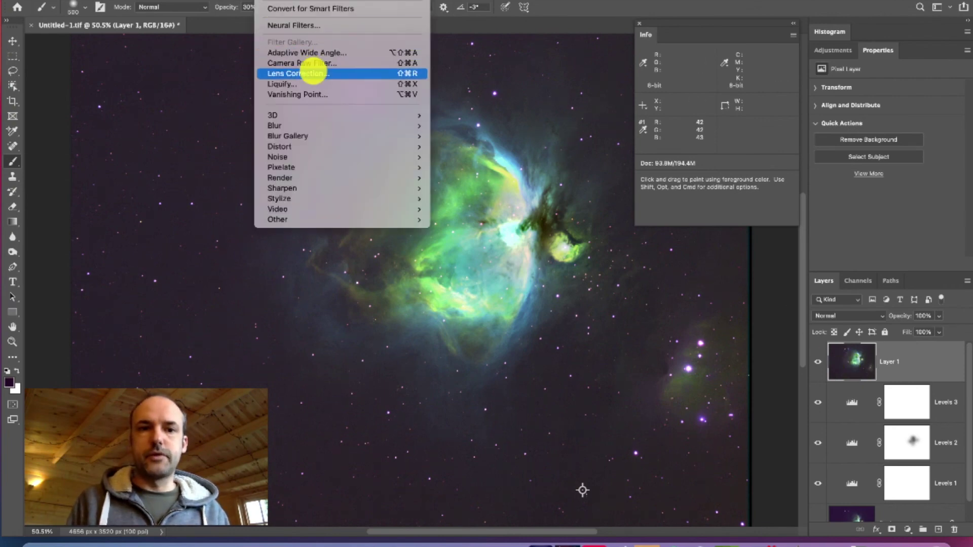
click(333, 63)
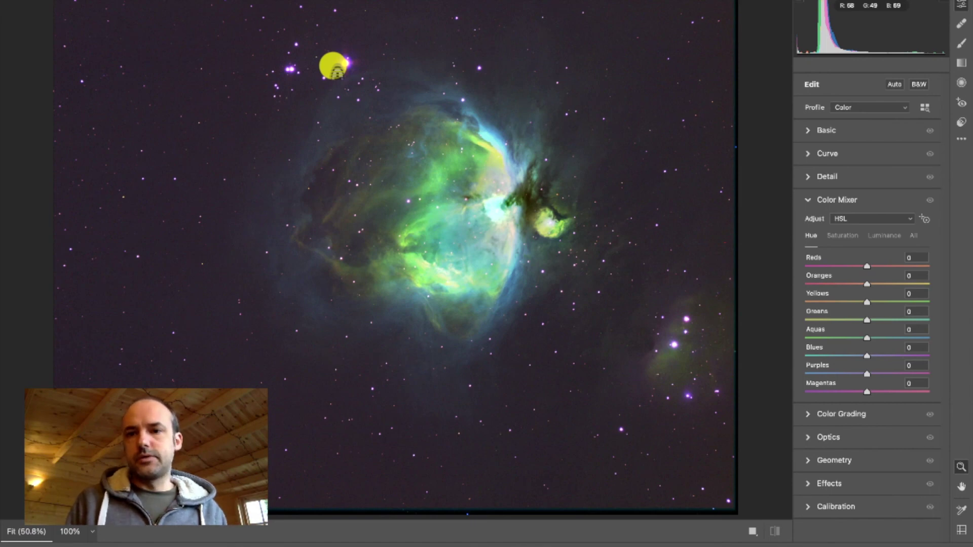
click(826, 131)
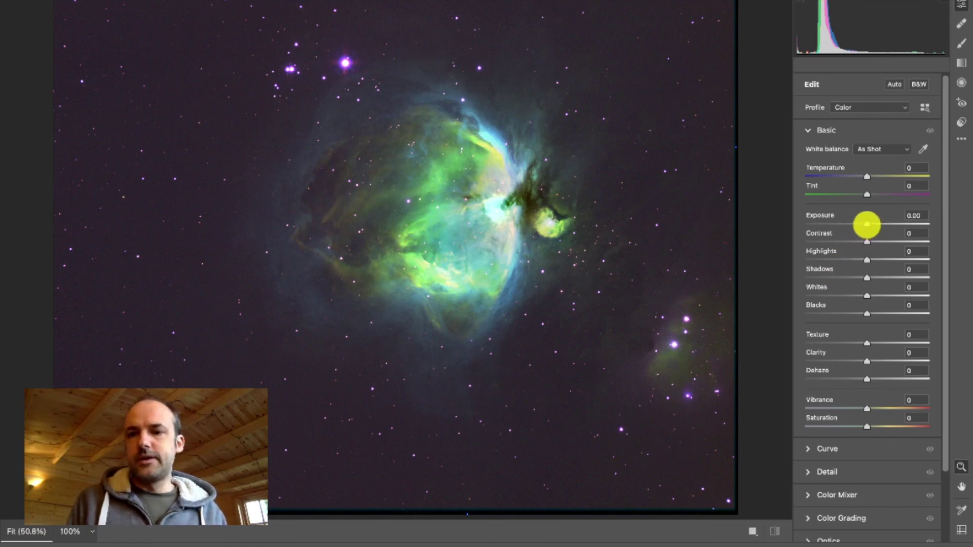
drag(867, 223, 880, 224)
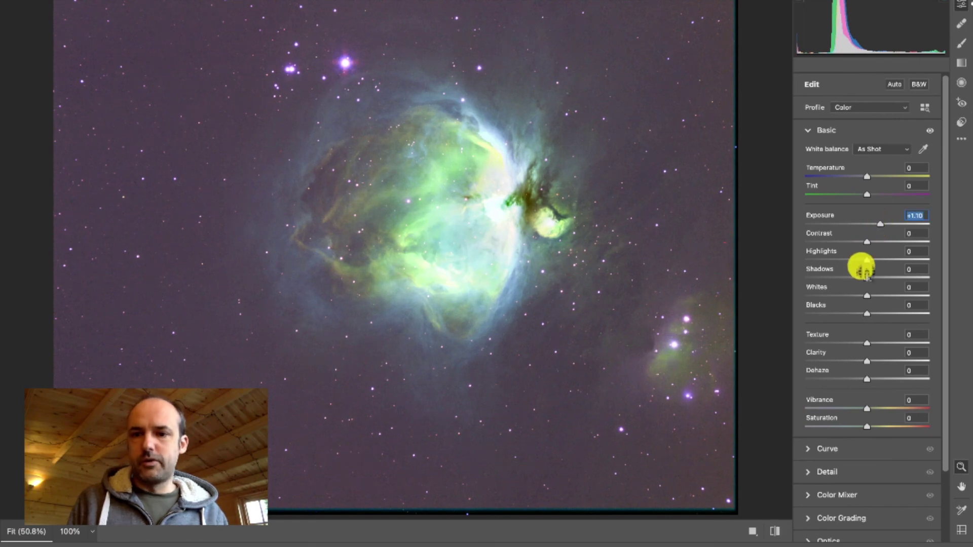
drag(868, 260, 818, 269)
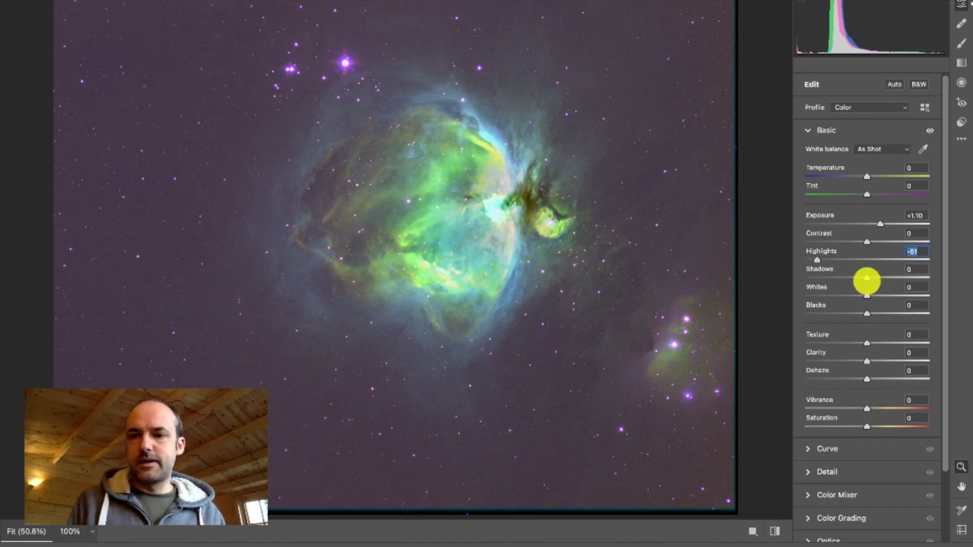
drag(865, 278, 821, 279)
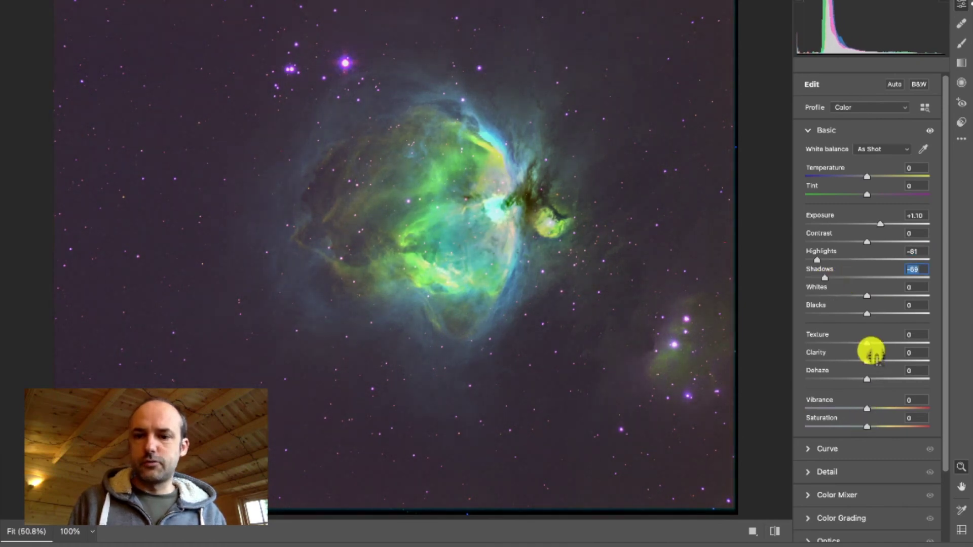
Step: Set Texture to +10, Clarity to +29 and Dehaze to +5 in the Camera Raw basic adjustments
drag(866, 343, 871, 343)
key(Tab)
text(29)
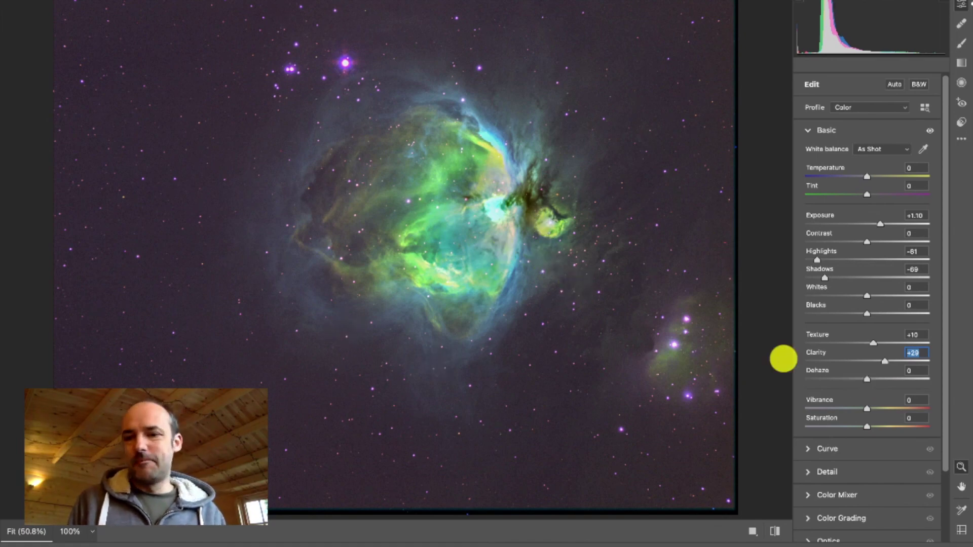
click(873, 379)
mouse_move(873, 379)
mouse_down()
mouse_move(881, 378)
mouse_move(869, 378)
mouse_up()
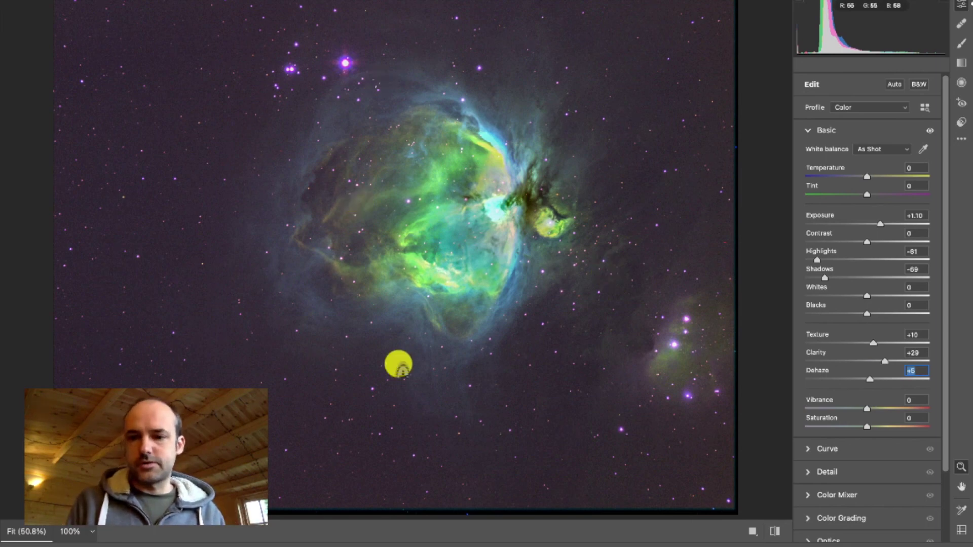
Step: Set Noise Reduction to 54 and Color Noise Reduction to 65, judging the effect on the enlarged star background
scroll(836, 484, down, 3)
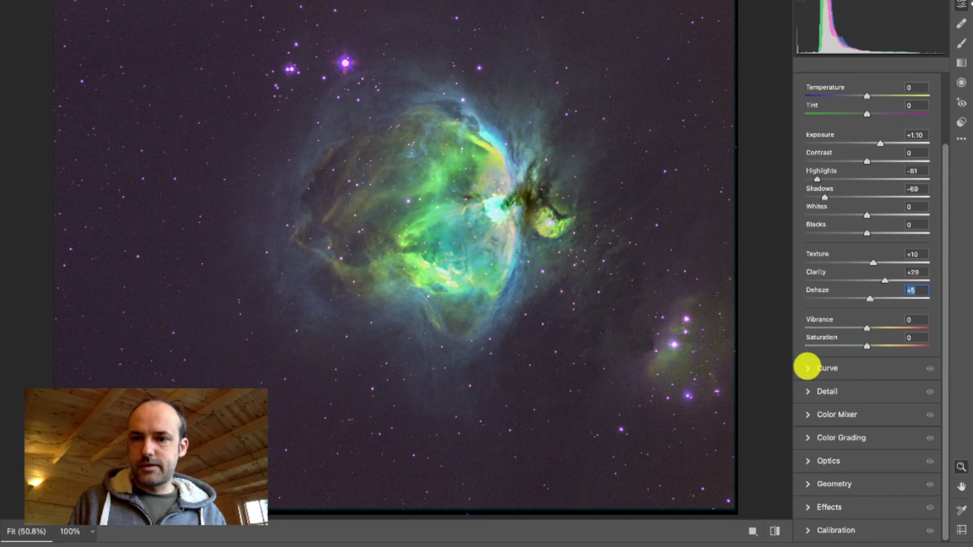
click(806, 392)
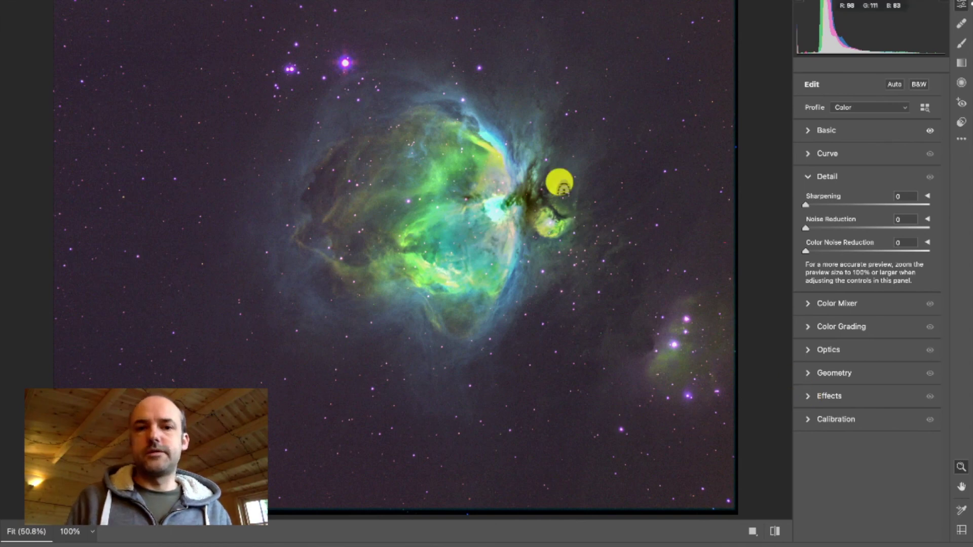
click(249, 133)
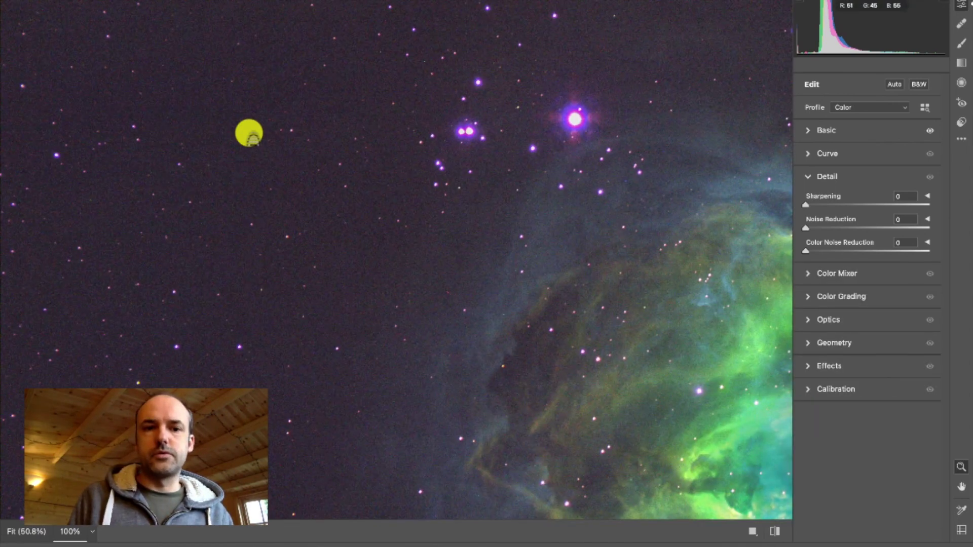
drag(365, 220, 365, 219)
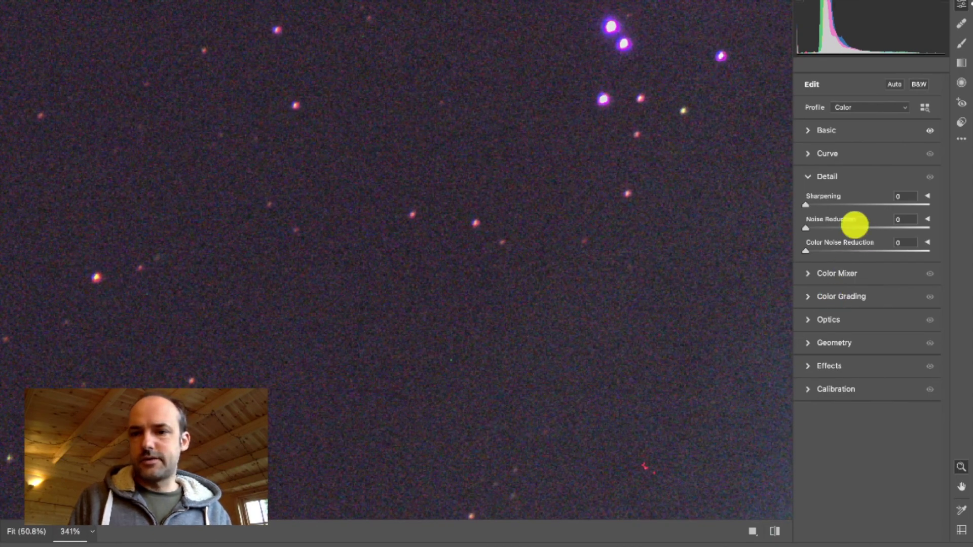
drag(806, 227, 807, 252)
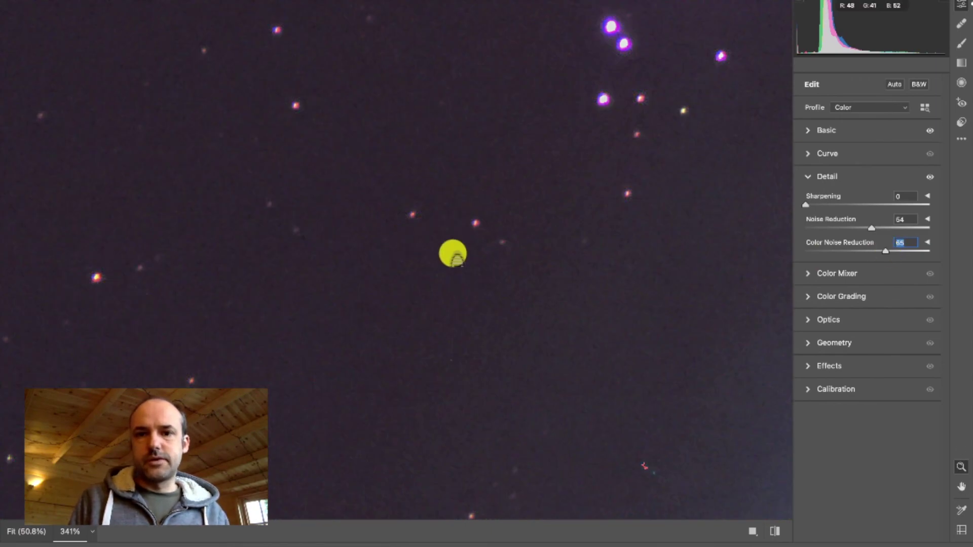
Step: Check the nebula's detail, and lower Noise Reduction to 37 and Color Noise Reduction to 57
scroll(452, 253, down, 5)
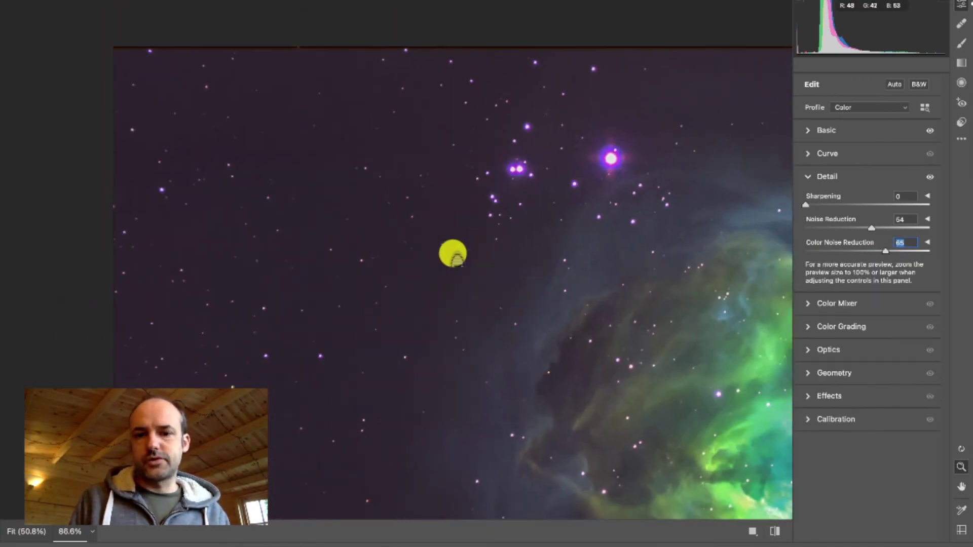
key(h)
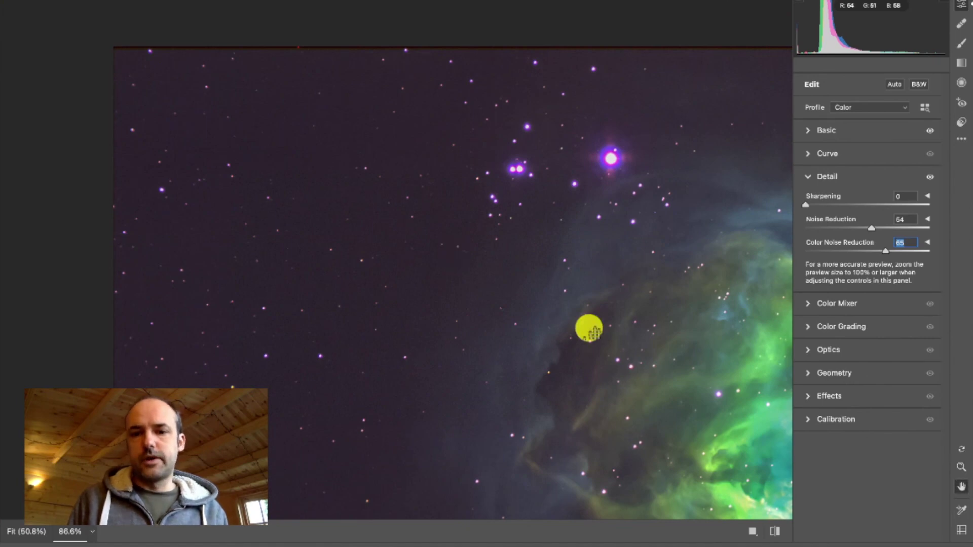
scroll(589, 329, right, 5)
scroll(588, 329, down, 3)
scroll(589, 329, right, 3)
scroll(588, 328, down, 2)
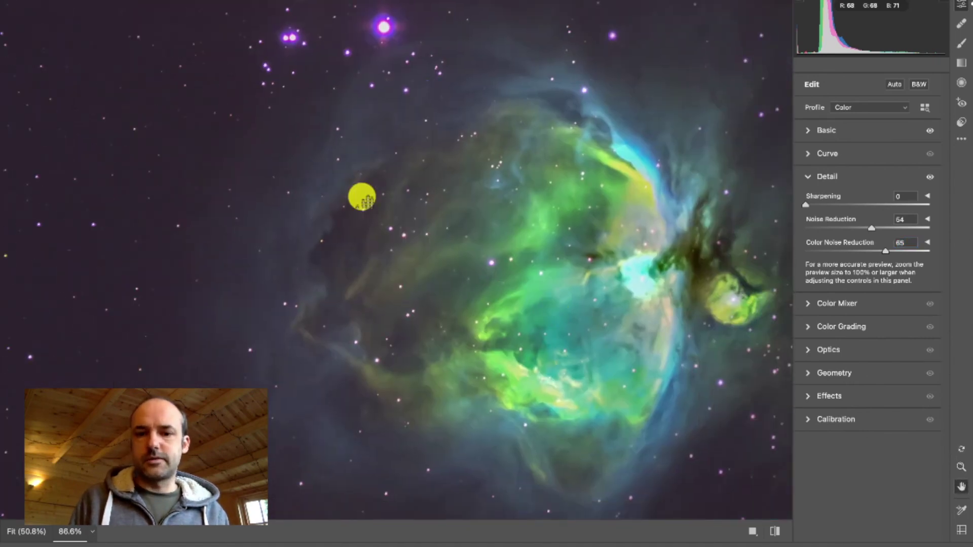
scroll(363, 199, right, 3)
scroll(363, 198, down, 2)
key(z)
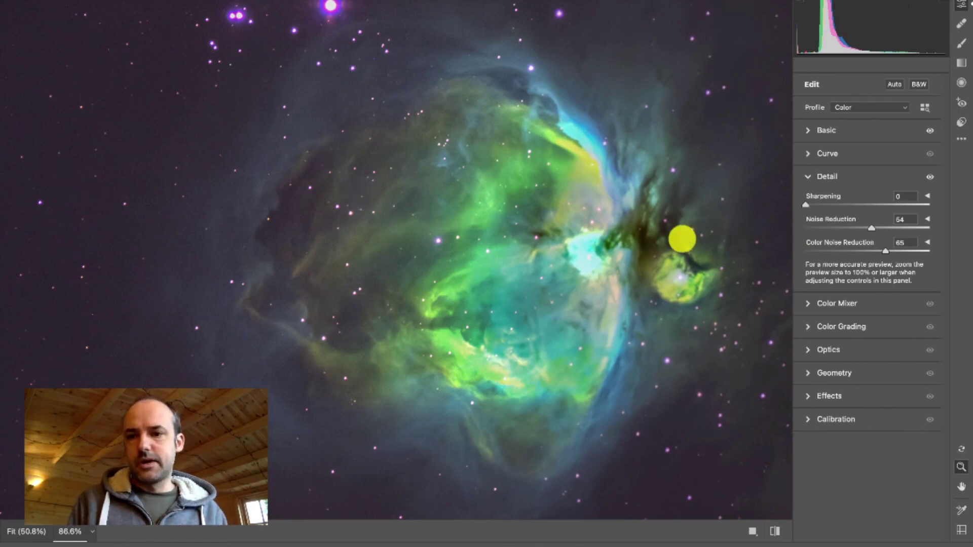
drag(871, 228, 875, 252)
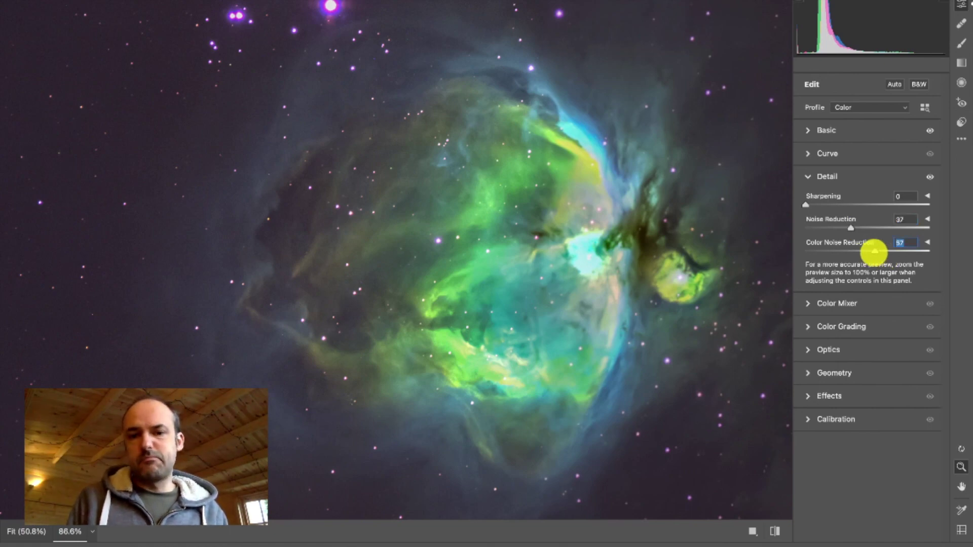
Step: Review the whole nebula image in the Camera Raw preview and apply the filter's adjustments to the merged layer
scroll(497, 200, down, 5)
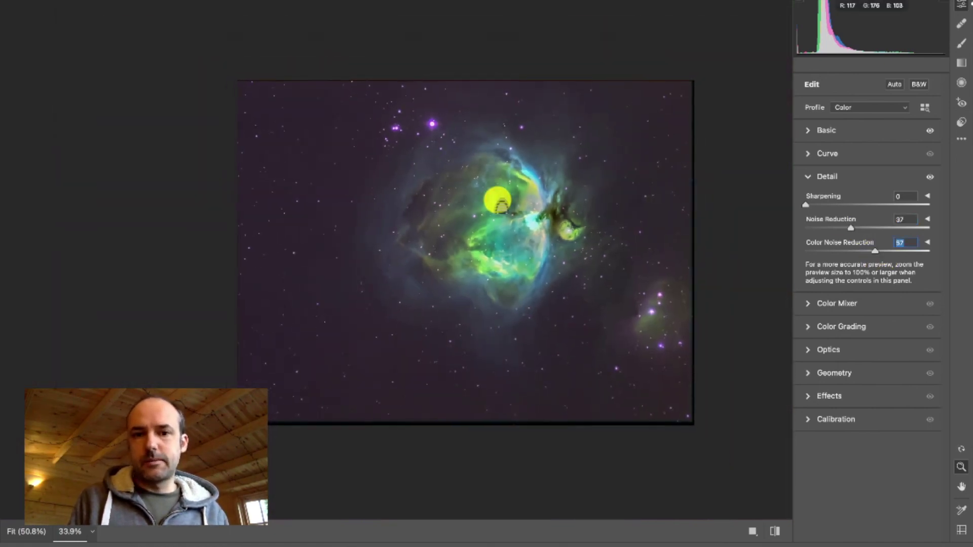
scroll(497, 200, up, 1)
scroll(497, 200, down, 2)
scroll(496, 200, up, 1)
scroll(497, 200, up, 1)
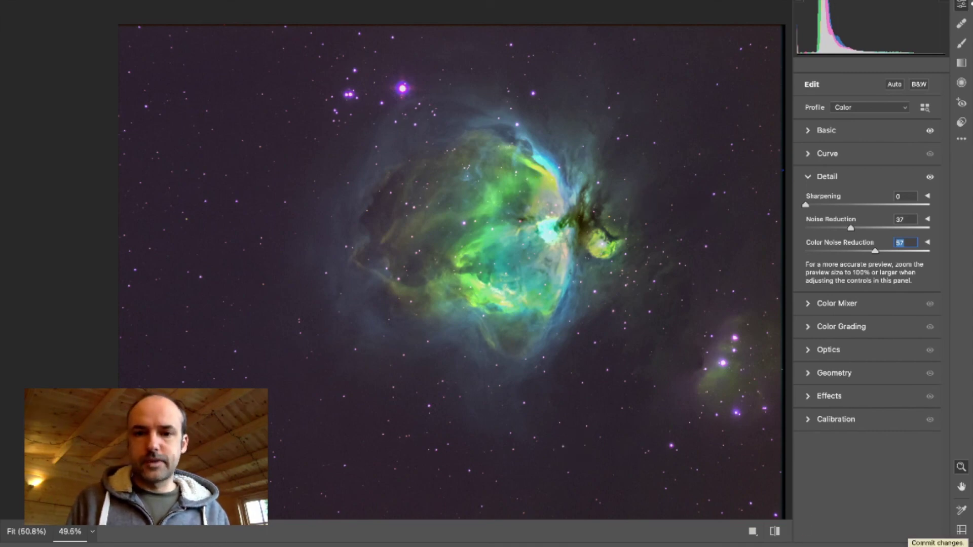
mouse_move(932, 541)
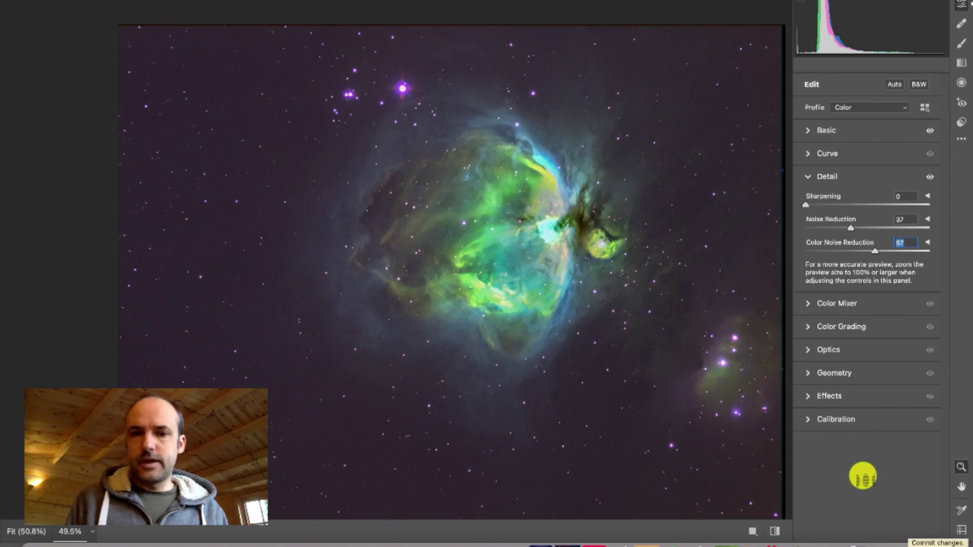
key(Return)
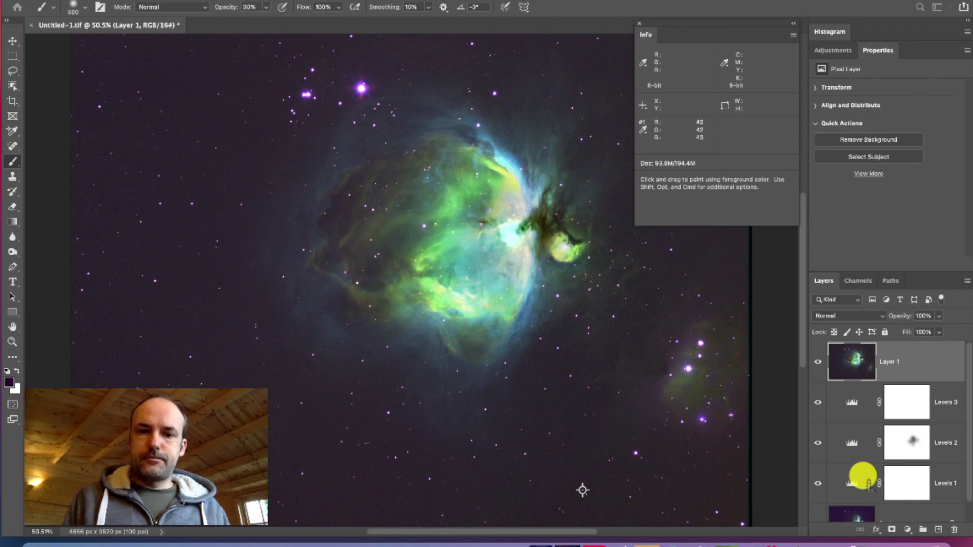
key(super+z)
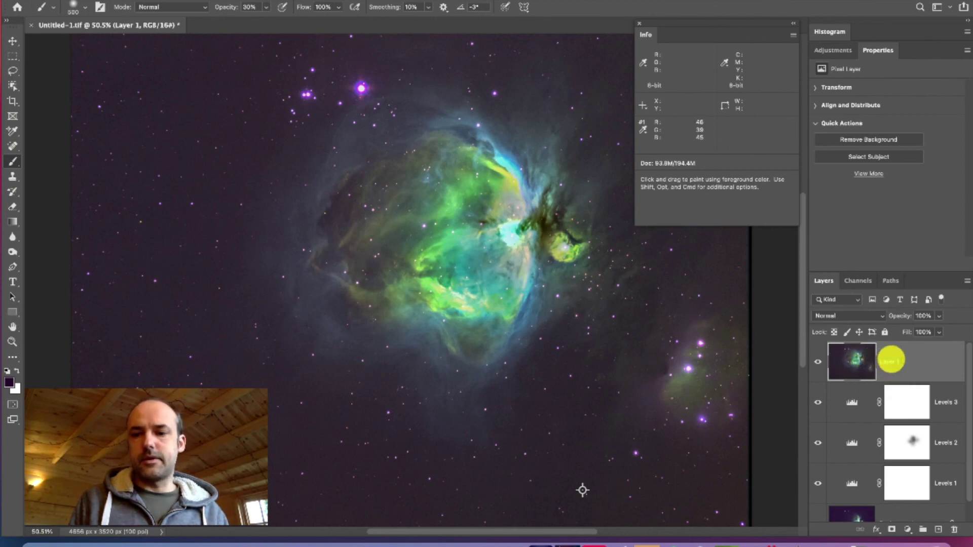
Step: Rename the merged top layer as Camera Raw Filter and keep it selected
text(Camera)
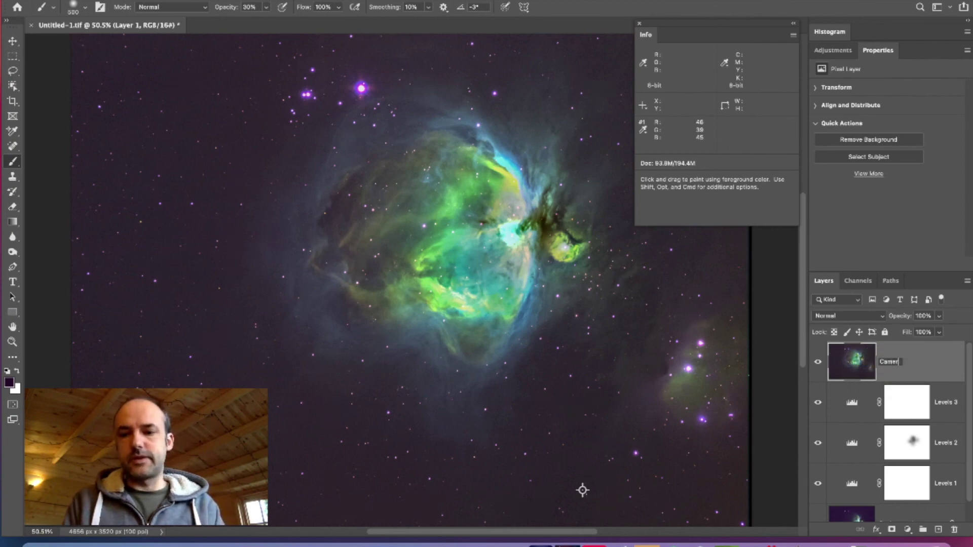
text( Raw File)
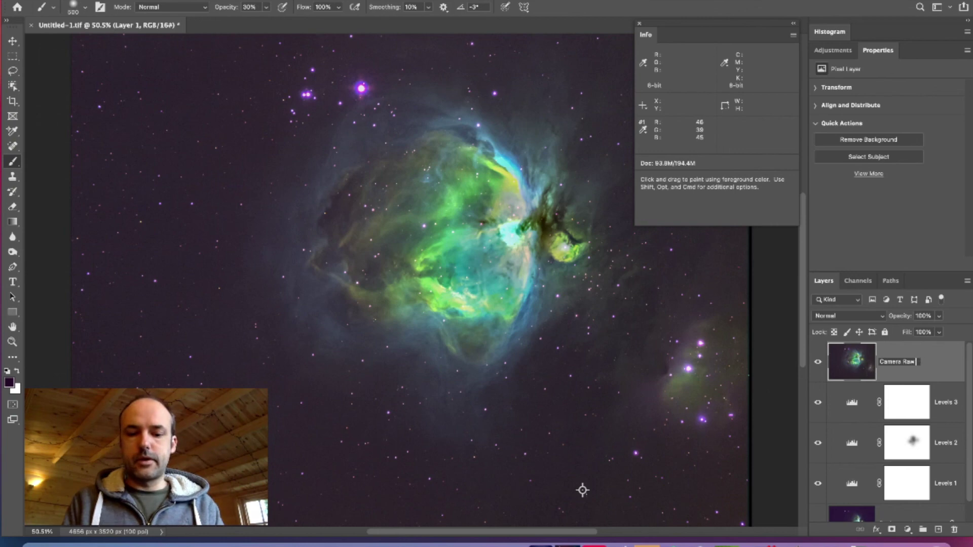
key(BackSpace)
text(ter)
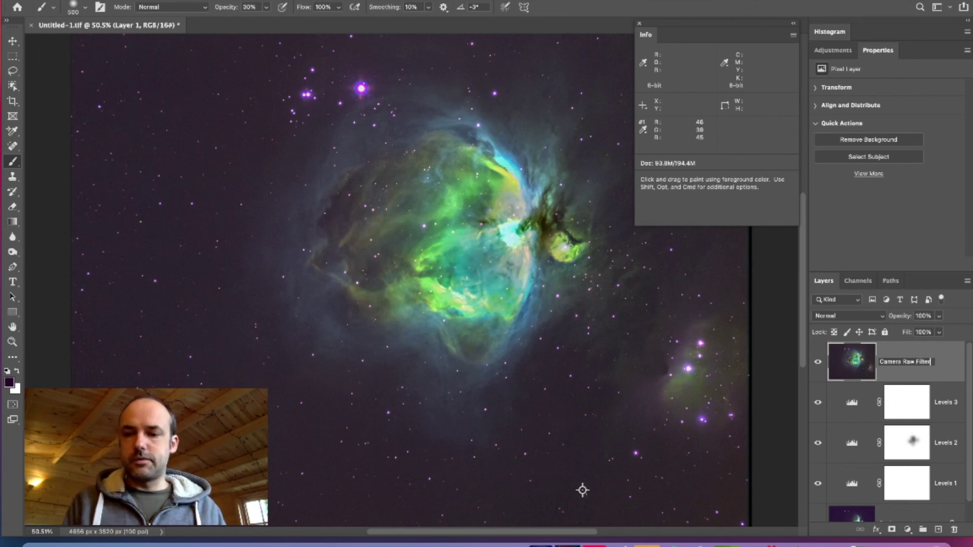
key(Return)
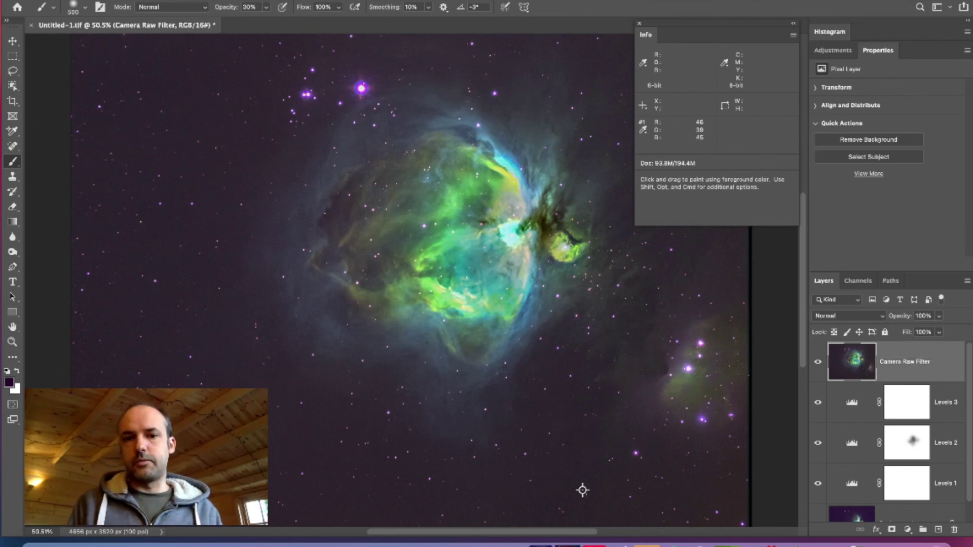
click(901, 361)
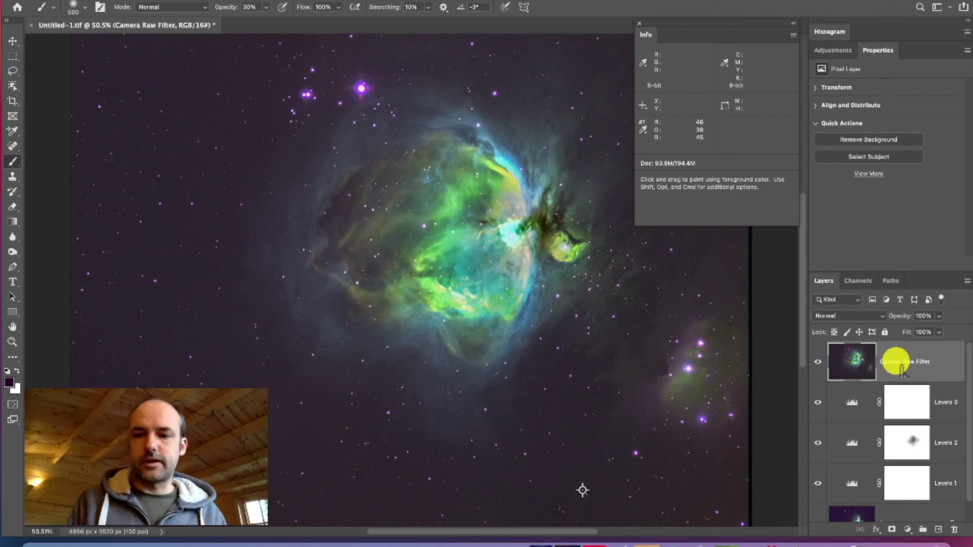